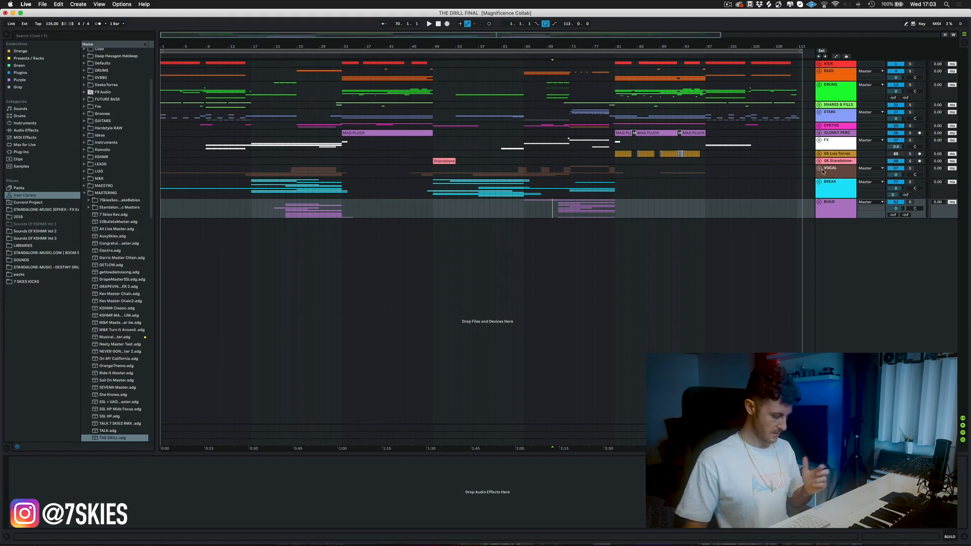
# Step: Expand all track groups to look over the individual tracks in the arrangement, and collapse them again
pyautogui.click(837, 73)
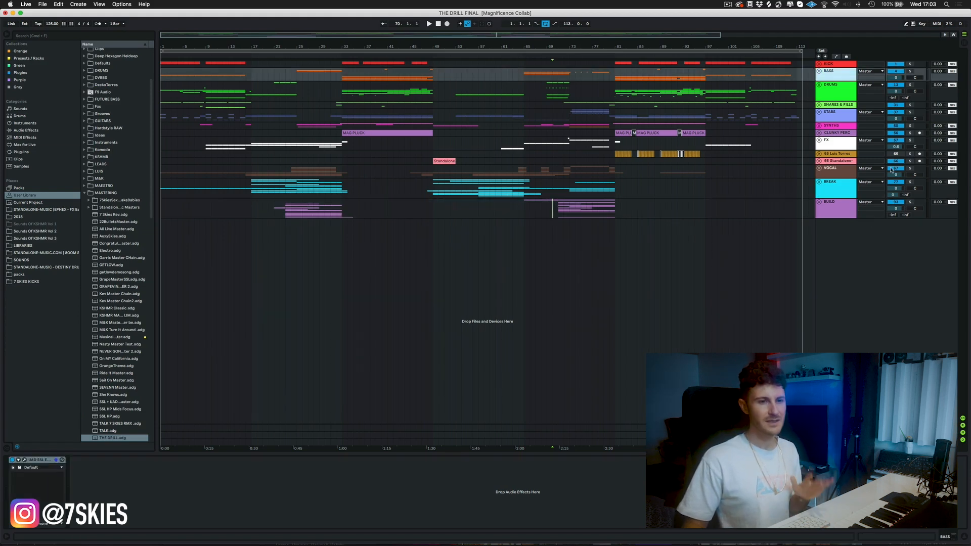
pyautogui.click(851, 174)
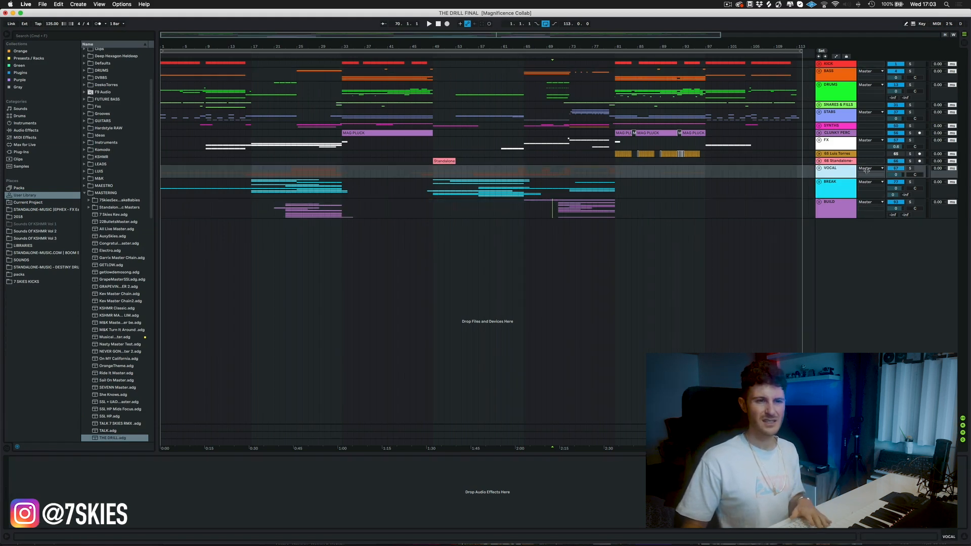
pyautogui.keyDown('alt'); pyautogui.click(820, 169); pyautogui.keyUp('alt')
pyautogui.scroll(8, 386, 229)
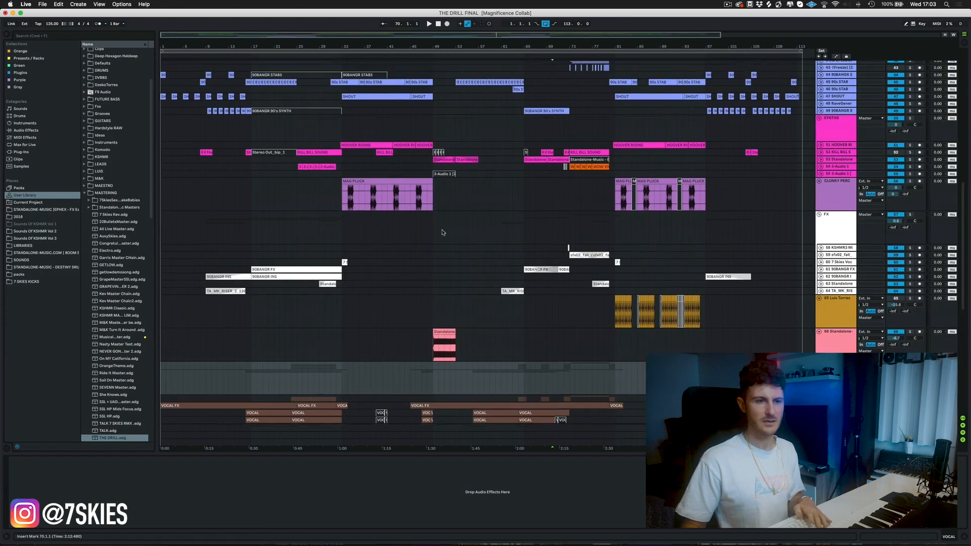
pyautogui.keyDown('alt'); pyautogui.click(819, 202); pyautogui.keyUp('alt')
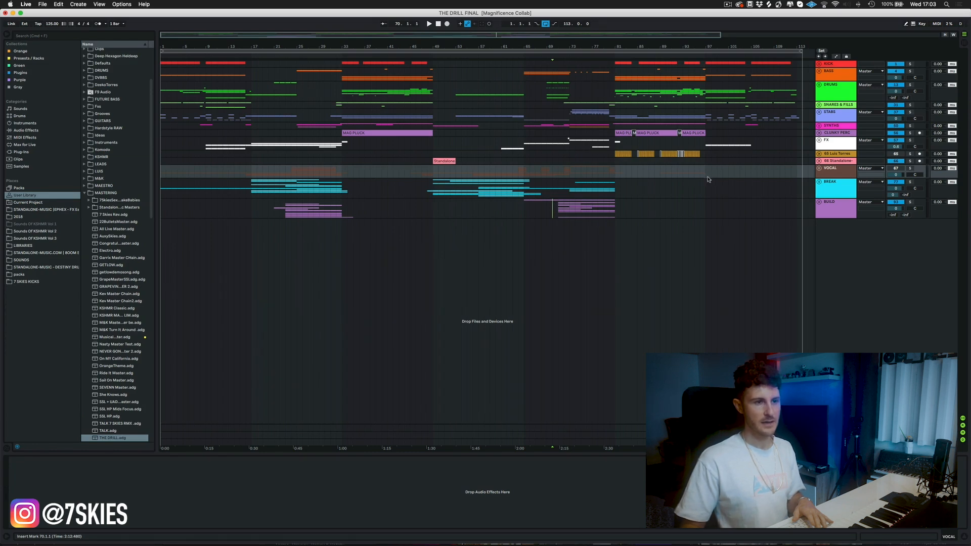
# Step: Delete all intro clips from bar 1 to bar 16 across every track group
pyautogui.moveTo(706, 217); pyautogui.dragTo(804, 23)
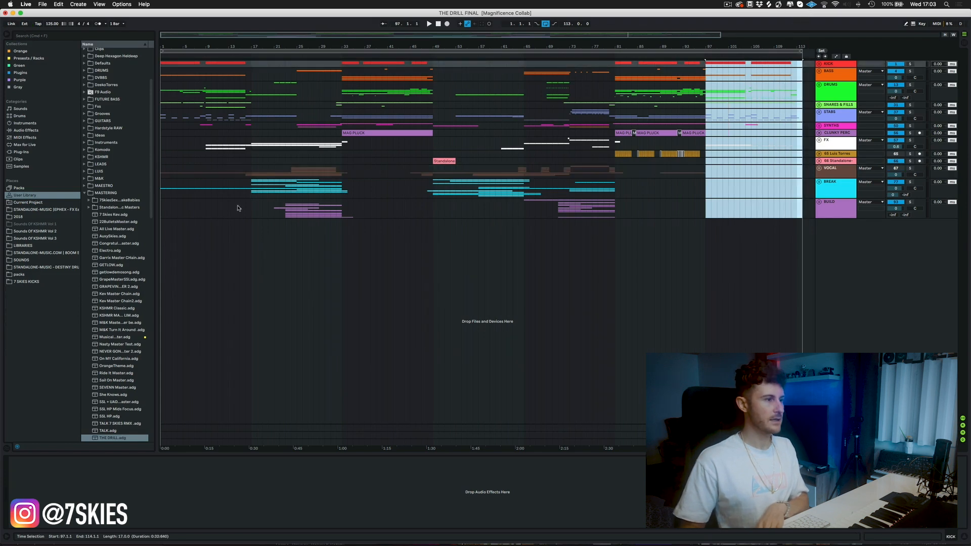
pyautogui.moveTo(243, 215); pyautogui.dragTo(170, 85)
pyautogui.press('Delete')
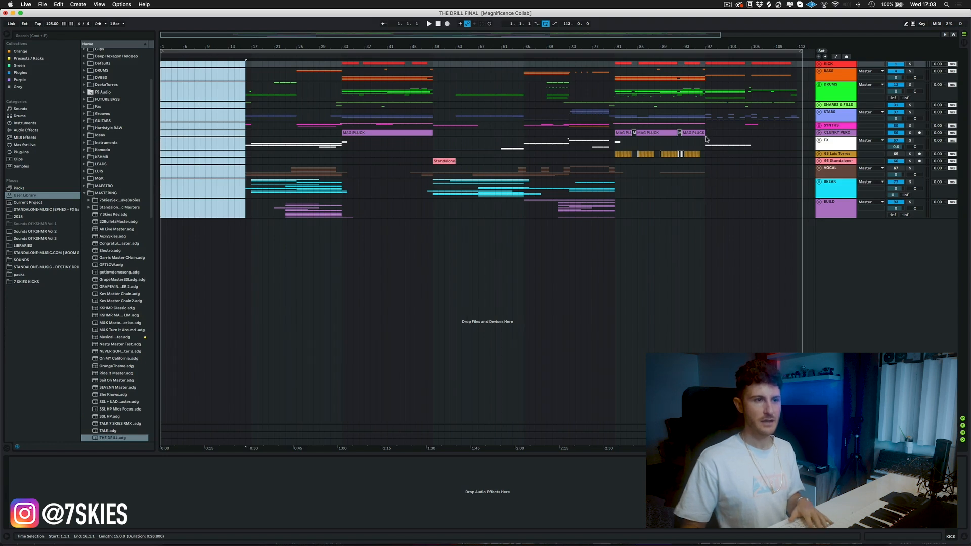
# Step: Delete the outro clips from bar 97 to bar 113 on the groups from KICK through CLUNKY PERC
pyautogui.moveTo(707, 143); pyautogui.dragTo(798, 57)
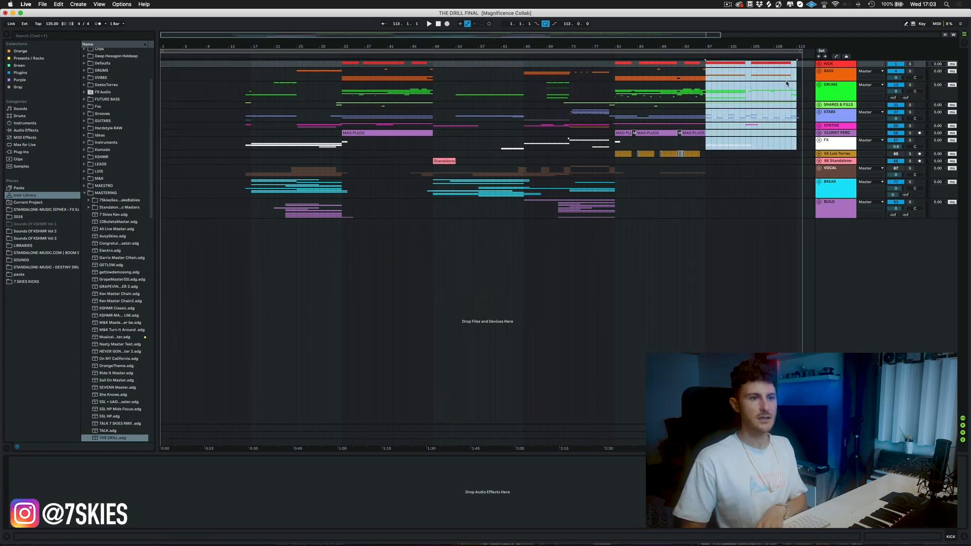
pyautogui.click(781, 170)
pyautogui.moveTo(797, 134); pyautogui.dragTo(706, 64)
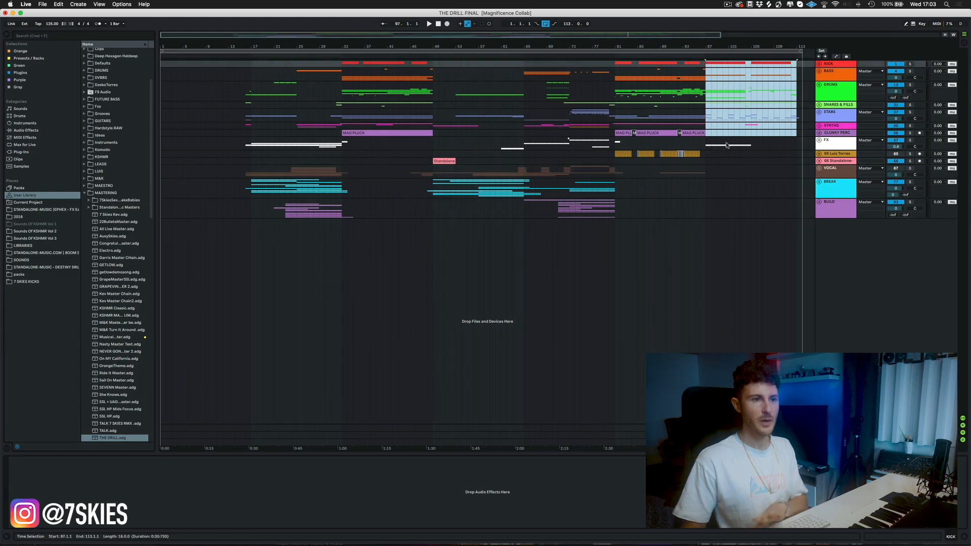
# Step: Examine the 90BANGR INS clip at bar 97 in the FX group with its track expanded, and collapse all groups
pyautogui.click(829, 142)
pyautogui.keyDown('alt'); pyautogui.click(820, 141); pyautogui.keyUp('alt')
pyautogui.click(728, 203)
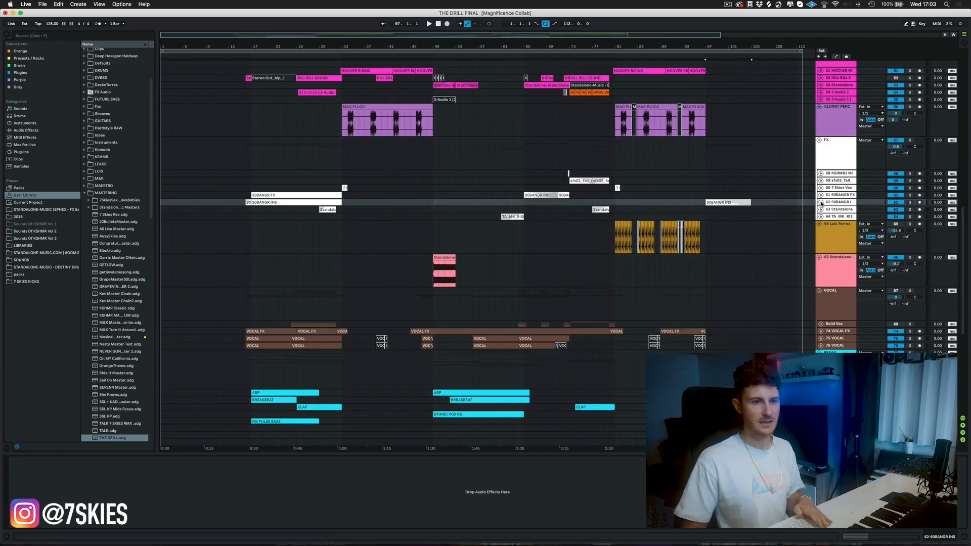
pyautogui.keyDown('alt'); pyautogui.click(821, 203); pyautogui.keyUp('alt')
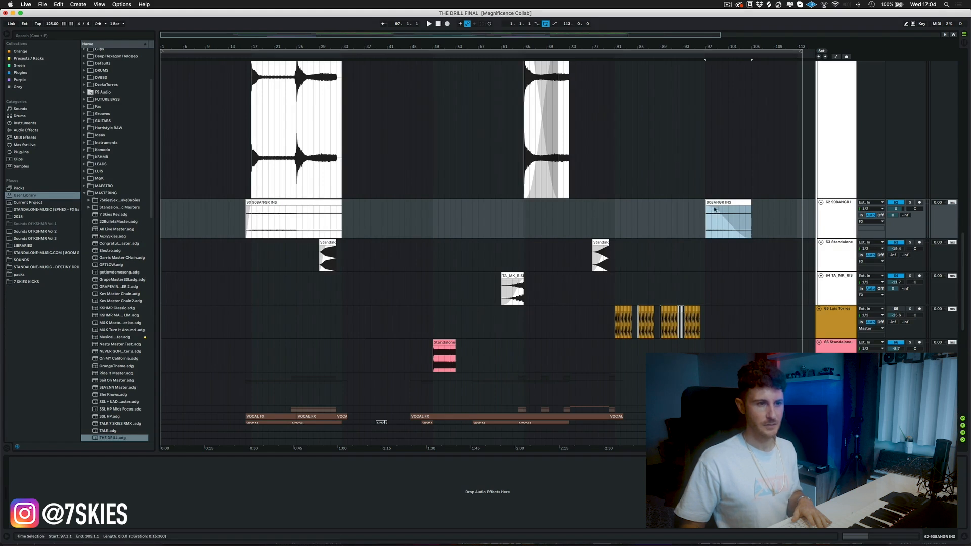
pyautogui.click(787, 210)
pyautogui.click(719, 202)
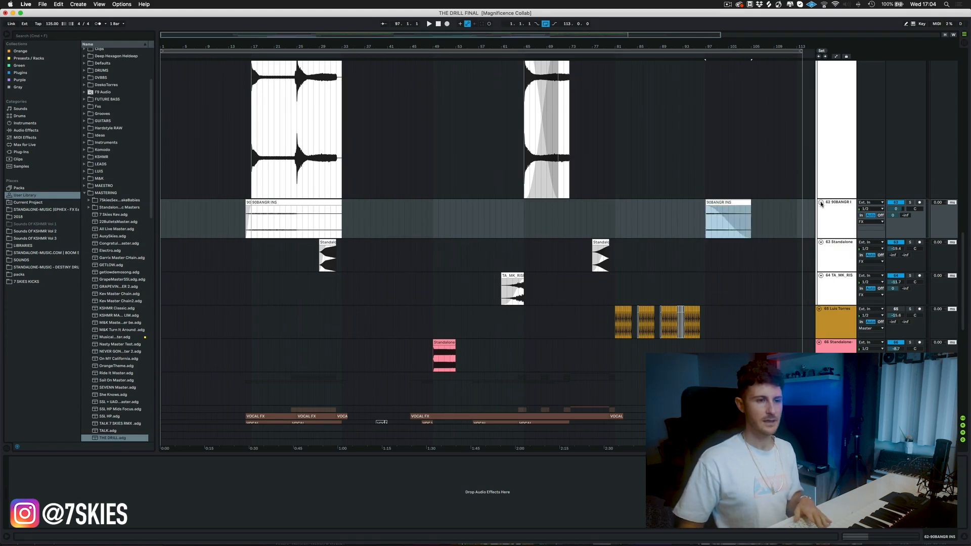
pyautogui.keyDown('alt'); pyautogui.click(821, 203); pyautogui.keyUp('alt')
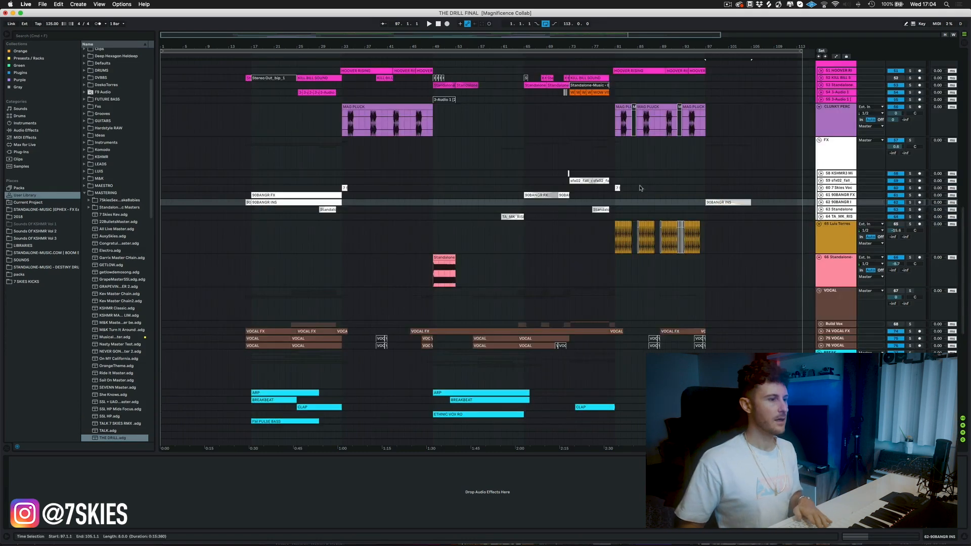
pyautogui.click(823, 116)
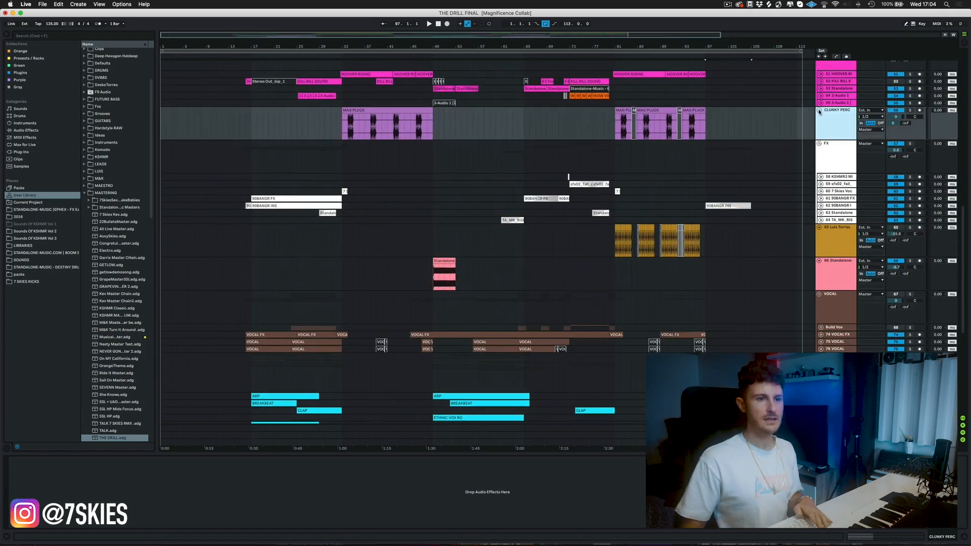
pyautogui.keyDown('alt'); pyautogui.click(820, 110); pyautogui.keyUp('alt')
# Step: Audition the LOW VOX clip at bar 16 in the SNARES & FILLS group in solo, and clear the solo
pyautogui.moveTo(253, 46); pyautogui.dragTo(252, 98)
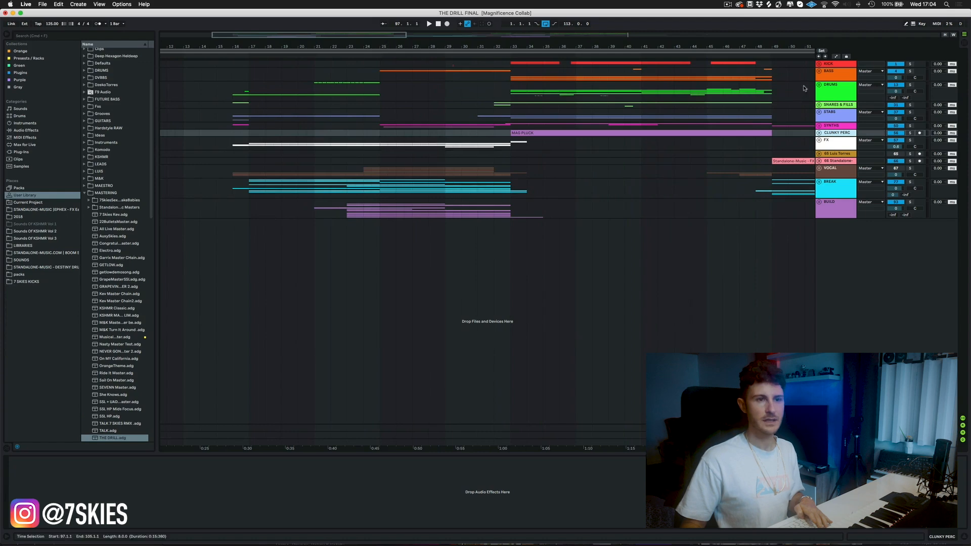
pyautogui.keyDown('alt'); pyautogui.click(820, 85); pyautogui.keyUp('alt')
pyautogui.click(246, 238)
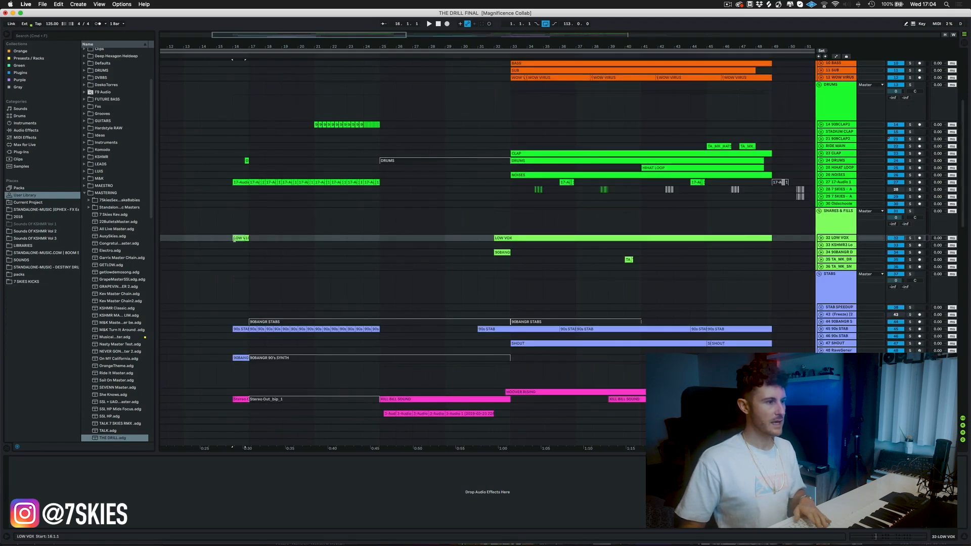
pyautogui.click(246, 227)
pyautogui.moveTo(246, 228)
pyautogui.mouseDown()
pyautogui.moveTo(236, 229)
pyautogui.moveTo(248, 227)
pyautogui.mouseUp()
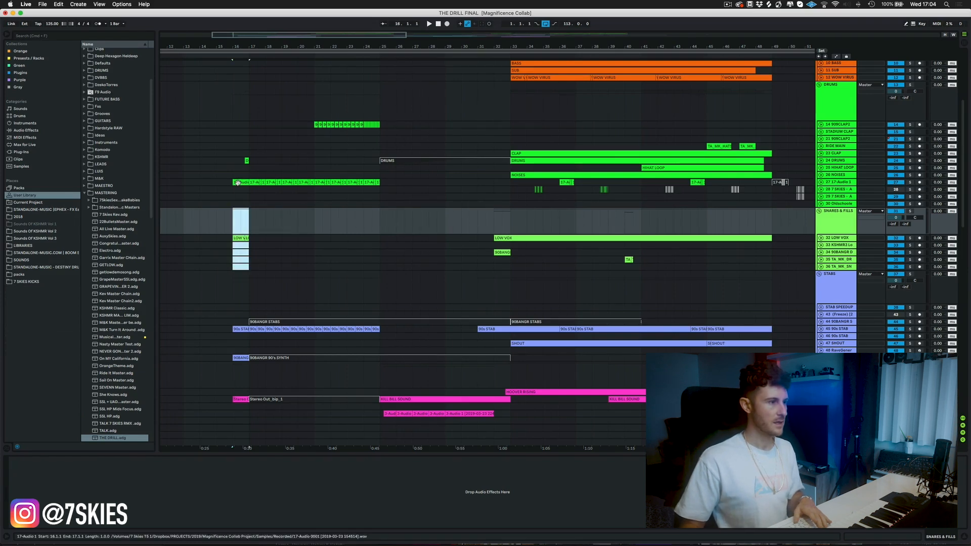
pyautogui.click(505, 238)
pyautogui.click(910, 237)
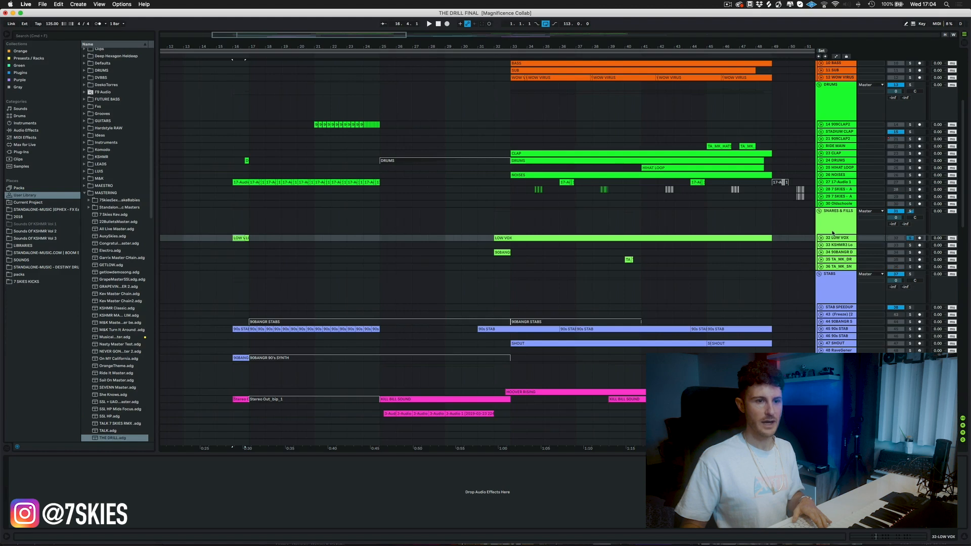
pyautogui.press('space')
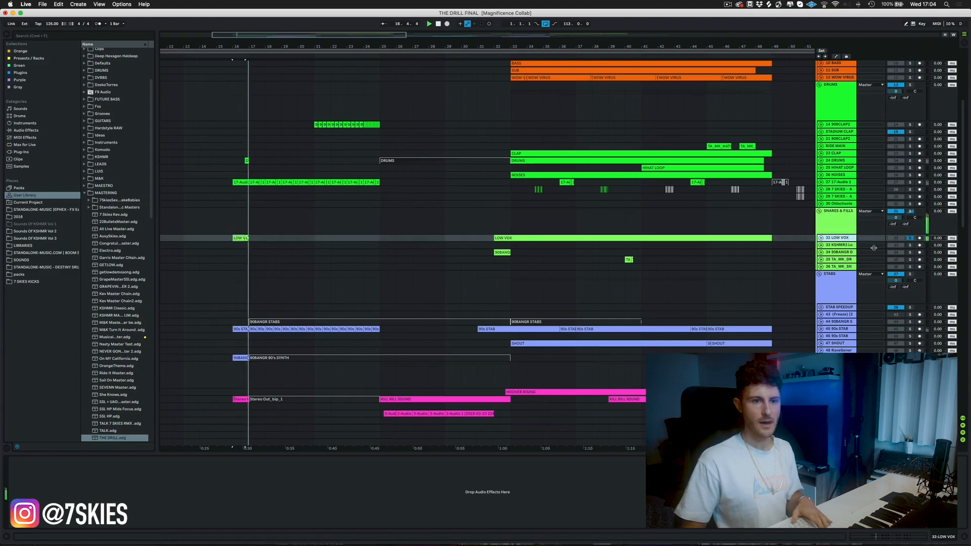
pyautogui.press('space')
pyautogui.click(910, 237)
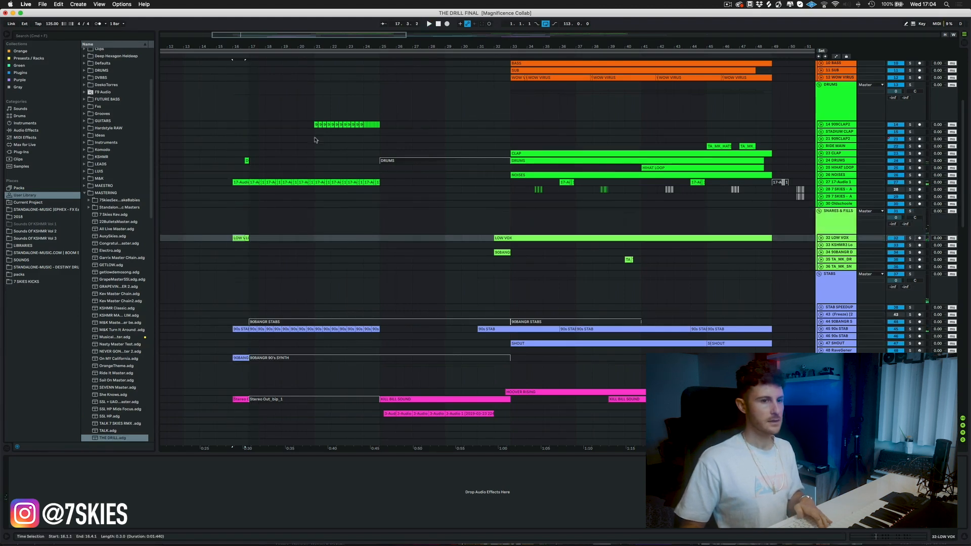
# Step: Select the 90s STAB clip at bar 16 and expand the STABS tracks to view their waveforms
pyautogui.scroll(-1, 272, 199)
pyautogui.scroll(-3, 272, 199)
pyautogui.click(241, 298)
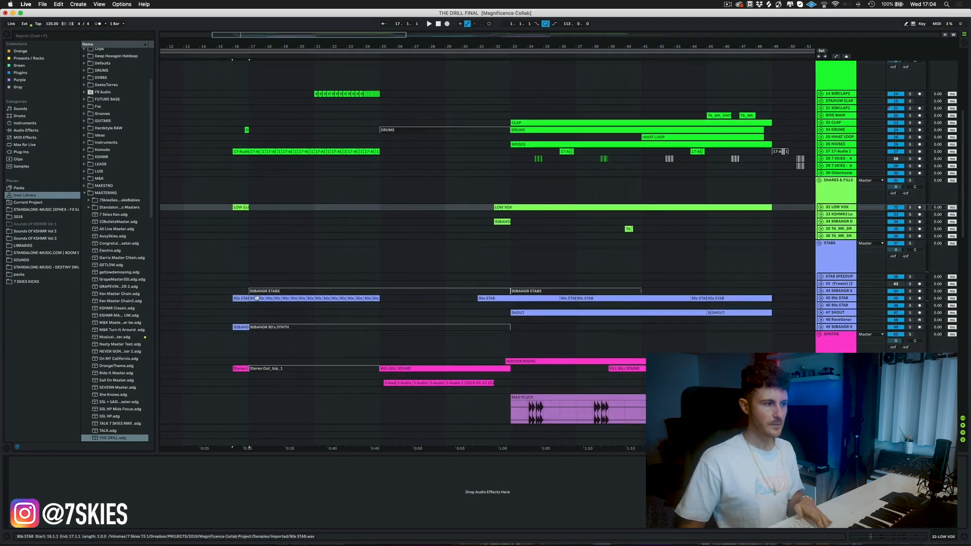
pyautogui.keyDown('alt'); pyautogui.click(821, 299); pyautogui.keyUp('alt')
pyautogui.scroll(-10, 391, 250)
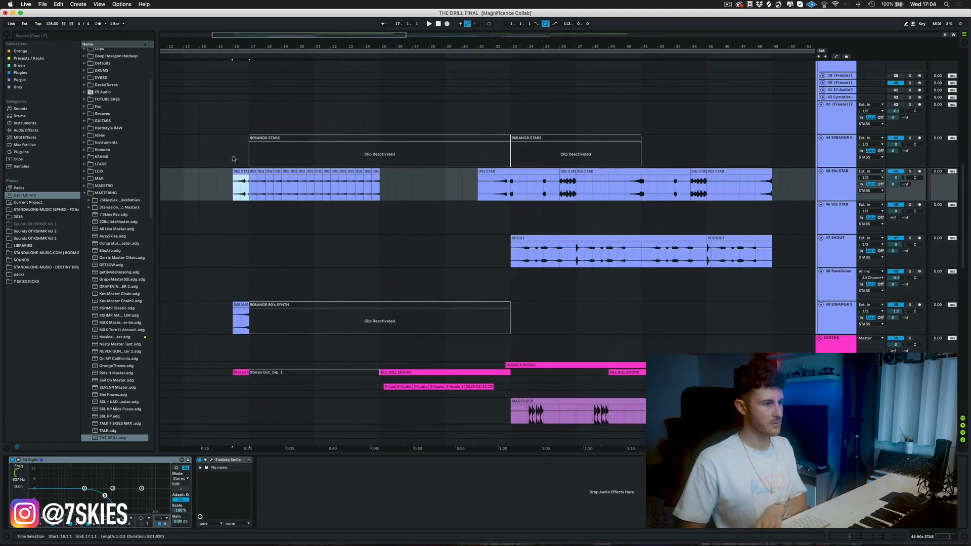
# Step: Audition the 90BANGR 90's SYNTH clip at bar 16 in solo, and clear the solo
pyautogui.click(234, 317)
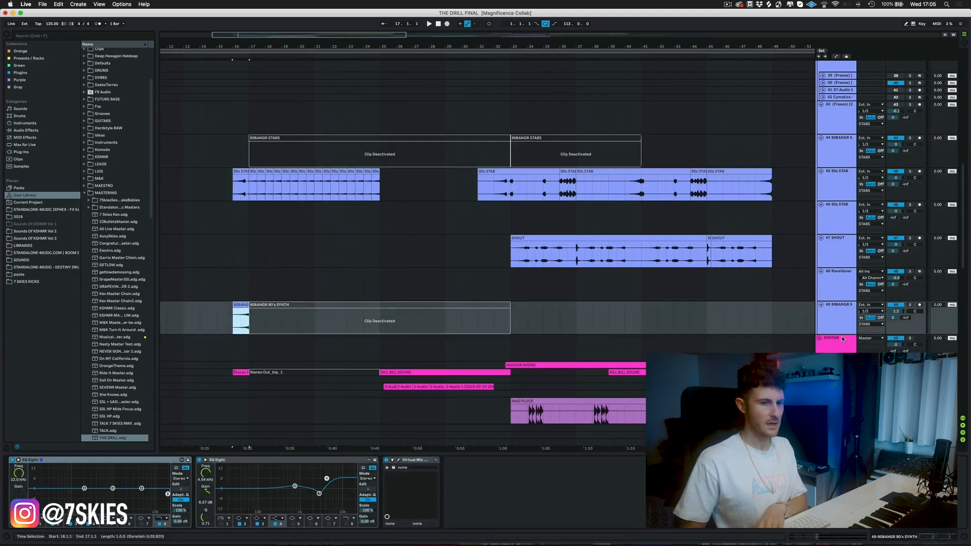
pyautogui.click(910, 306)
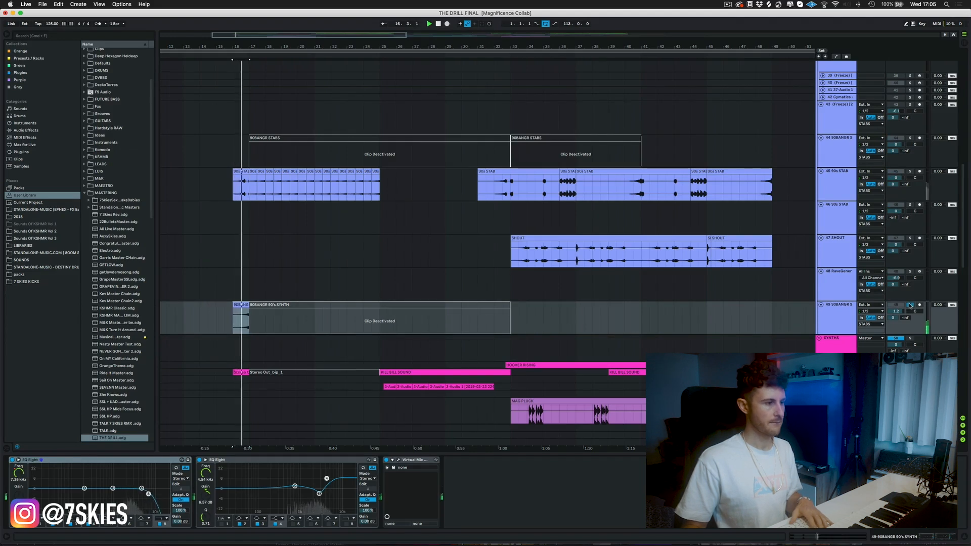
pyautogui.press('space')
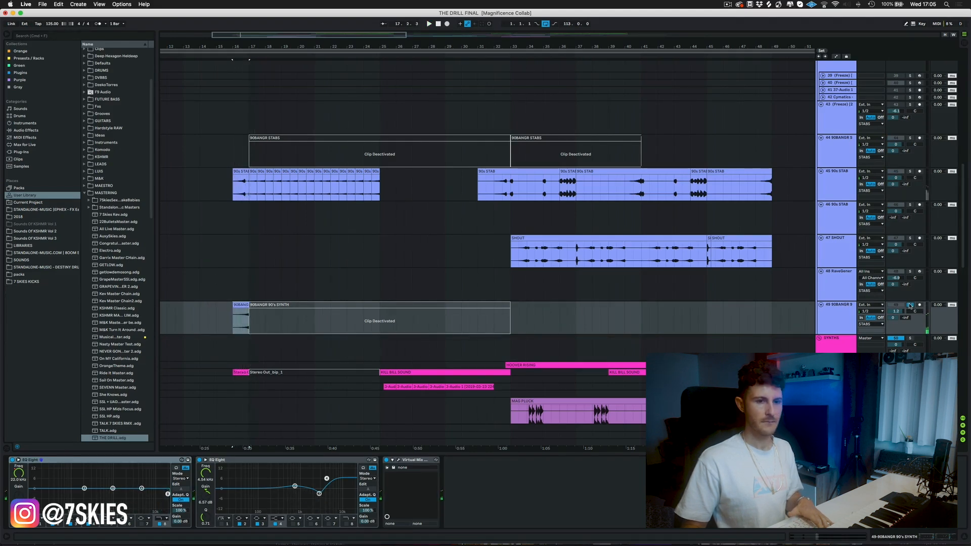
pyautogui.click(910, 306)
# Step: Delete the one-bar clips at bar 16 on the 90s STAB and KILL BILL SOUND tracks
pyautogui.click(236, 173)
pyautogui.press('Delete')
pyautogui.click(242, 376)
pyautogui.scroll(-3, 241, 376)
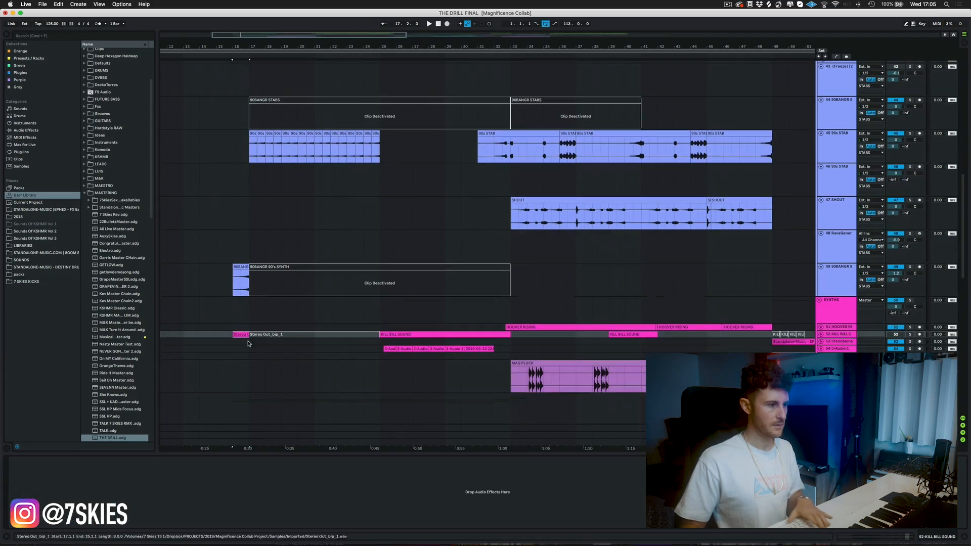
pyautogui.click(241, 335)
pyautogui.press('Delete')
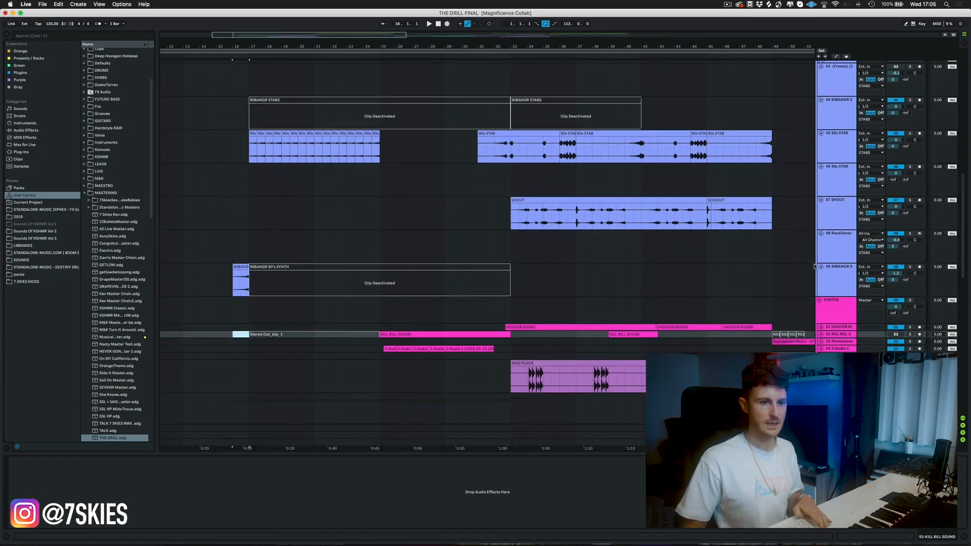
# Step: Play the arrangement from bar 16 with the drum tracks expanded to check the remaining lead-in sounds
pyautogui.scroll(-15, 821, 268)
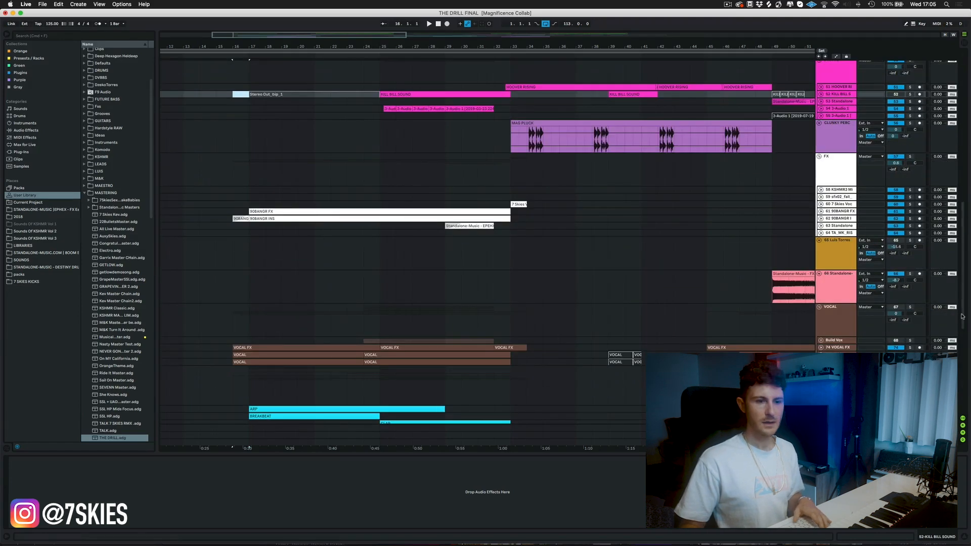
pyautogui.keyDown('alt'); pyautogui.click(819, 308); pyautogui.keyUp('alt')
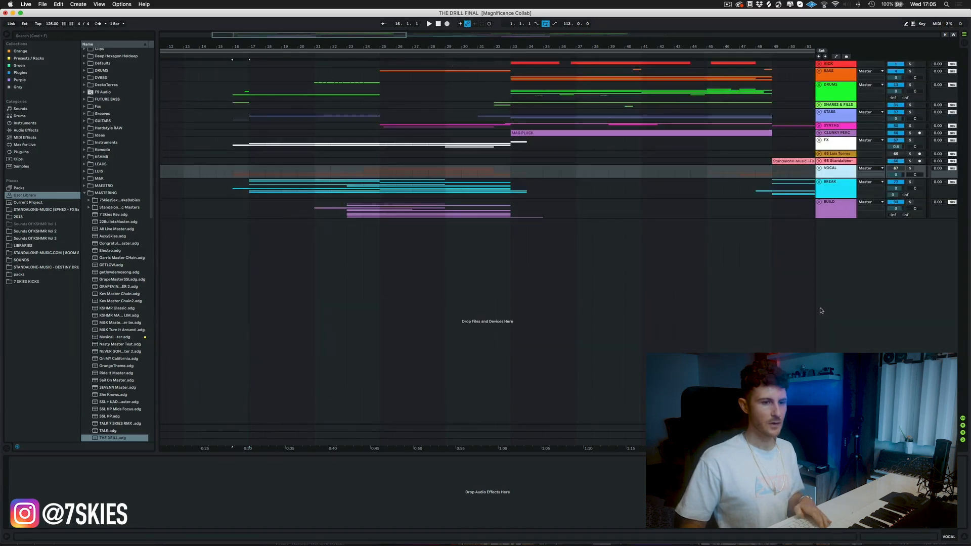
pyautogui.click(229, 185)
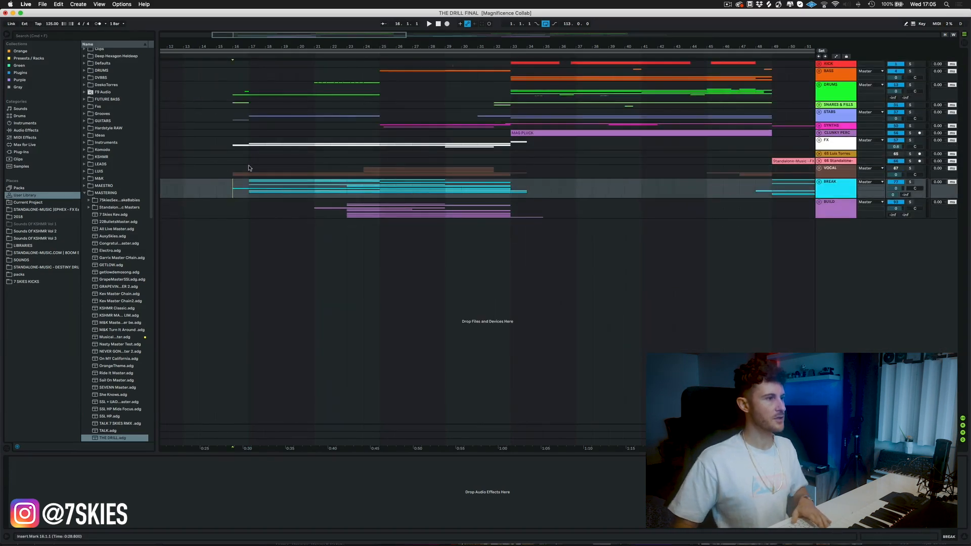
pyautogui.keyDown('alt'); pyautogui.click(820, 86); pyautogui.keyUp('alt')
pyautogui.press('space')
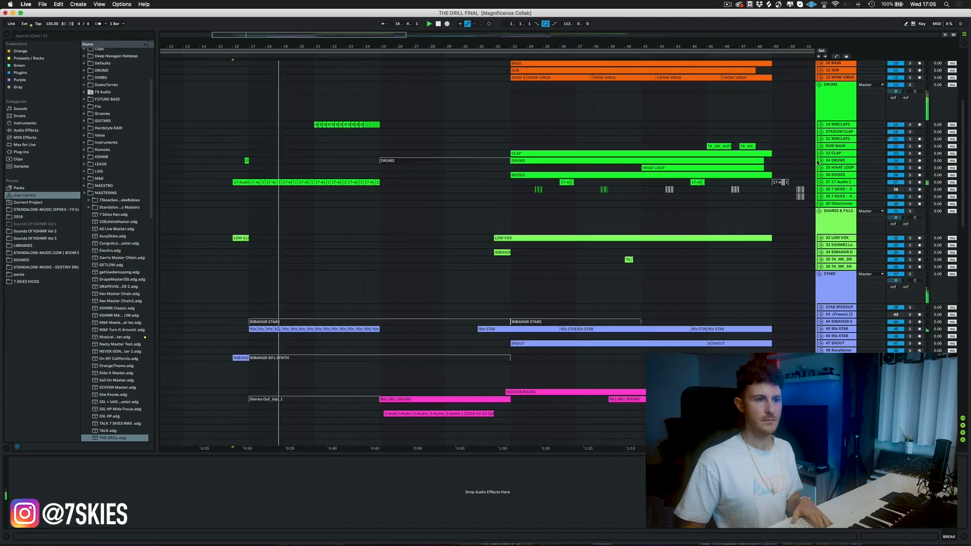
# Step: Audition the 17-Audio 1 drum clip at bar 16 in solo, with its track expanded
pyautogui.click(236, 182)
pyautogui.click(821, 182)
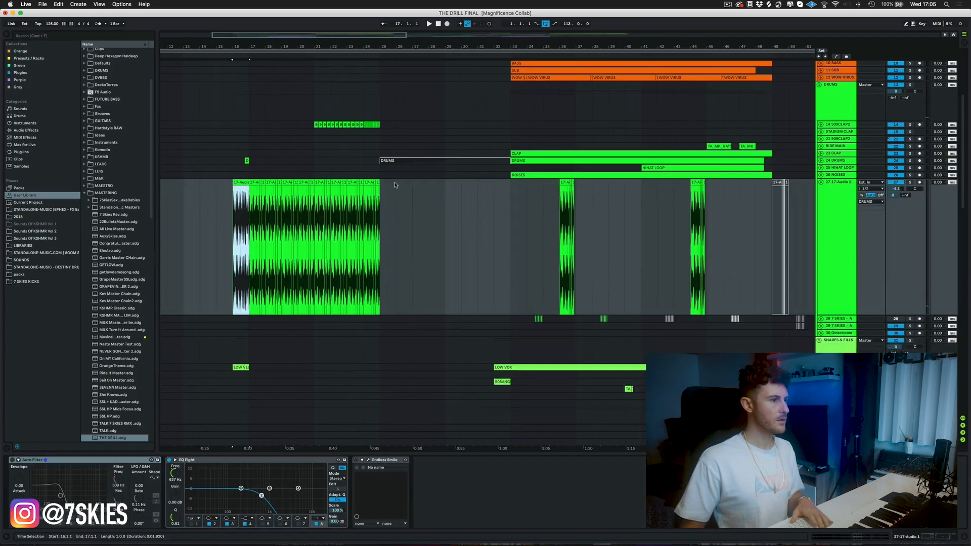
pyautogui.moveTo(235, 46); pyautogui.dragTo(416, 46)
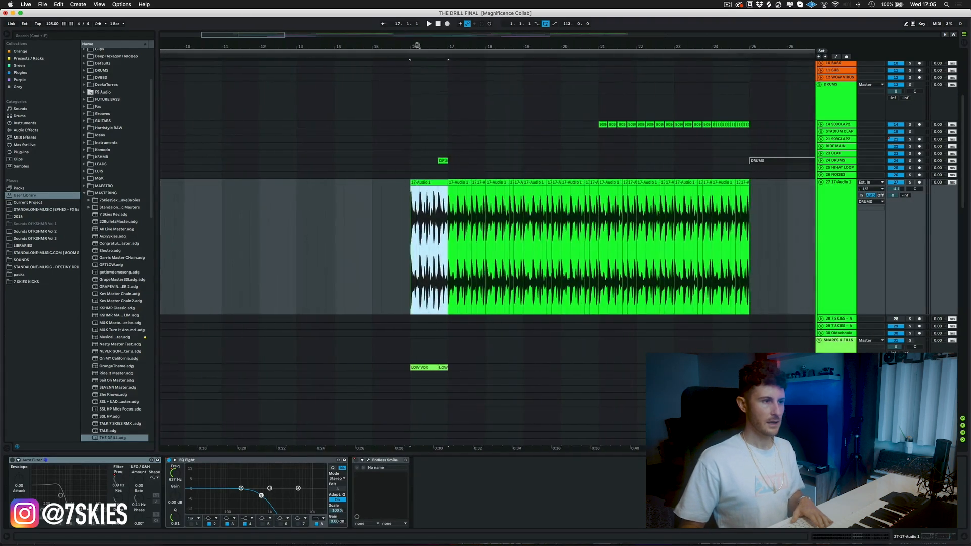
pyautogui.click(910, 182)
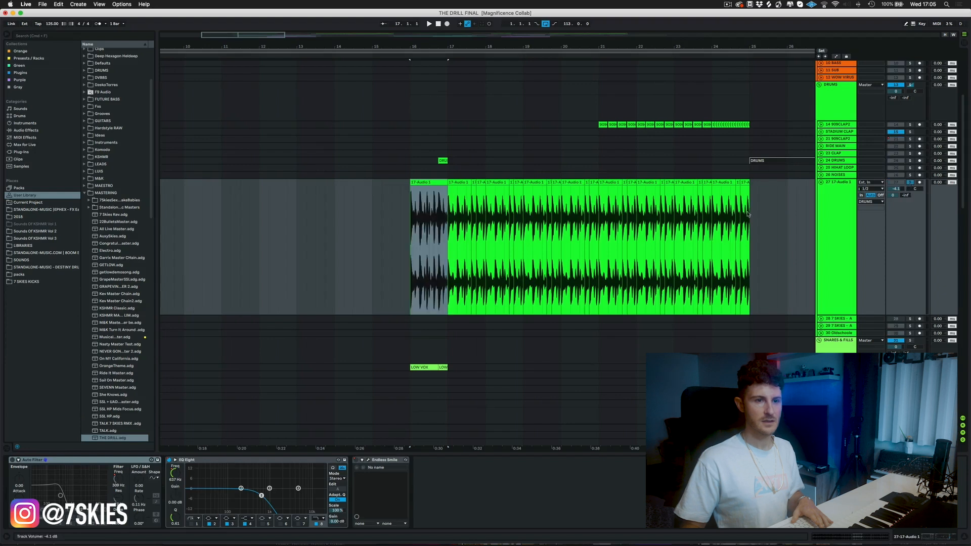
pyautogui.click(424, 182)
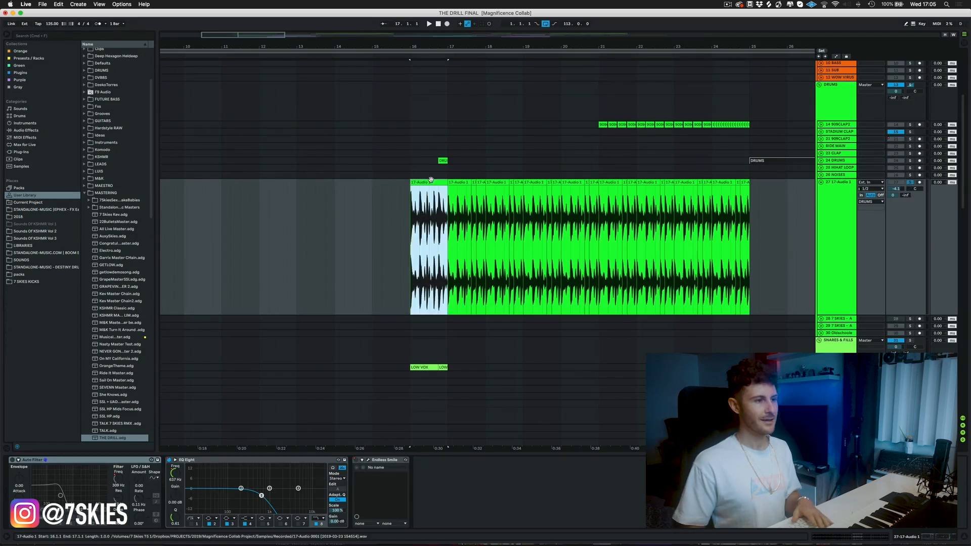
pyautogui.press('space')
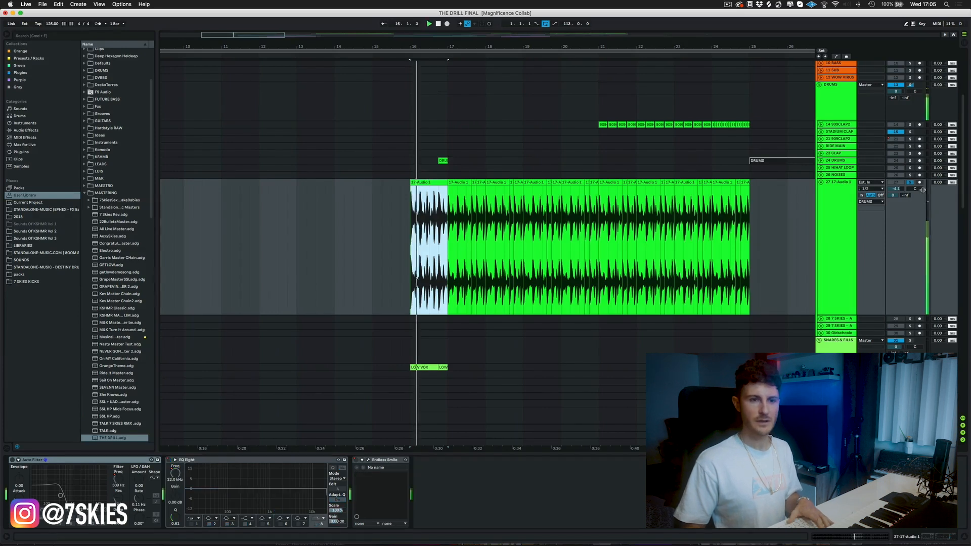
# Step: Clear the solo on the 17-Audio 1 drum track, delete its one-bar clip at bar 16, and collapse the track
pyautogui.click(910, 184)
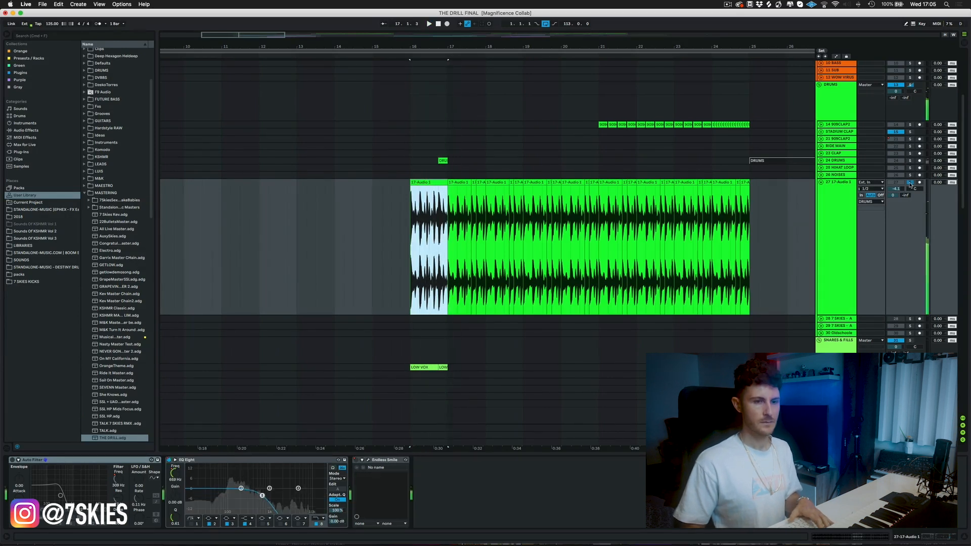
pyautogui.click(425, 268)
pyautogui.click(421, 183)
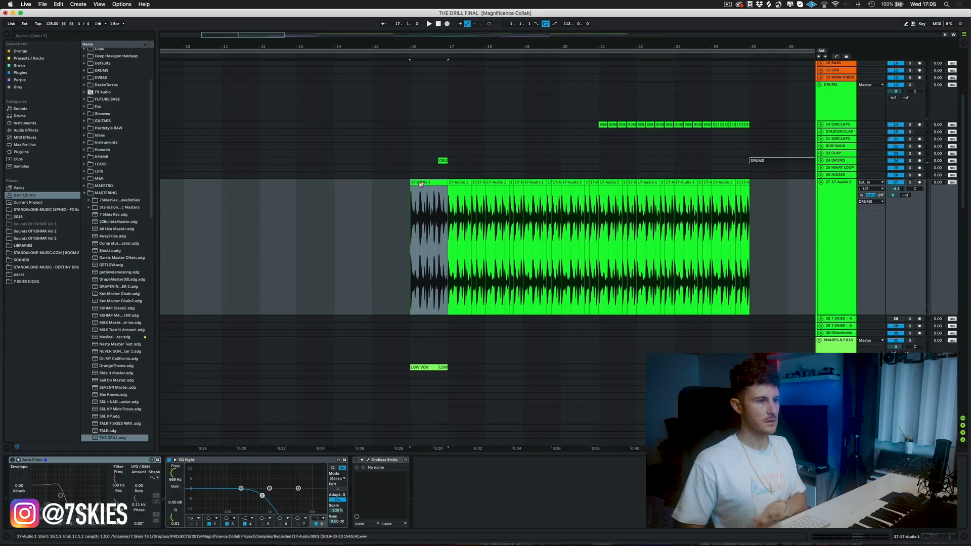
pyautogui.press('Delete')
pyautogui.click(405, 246)
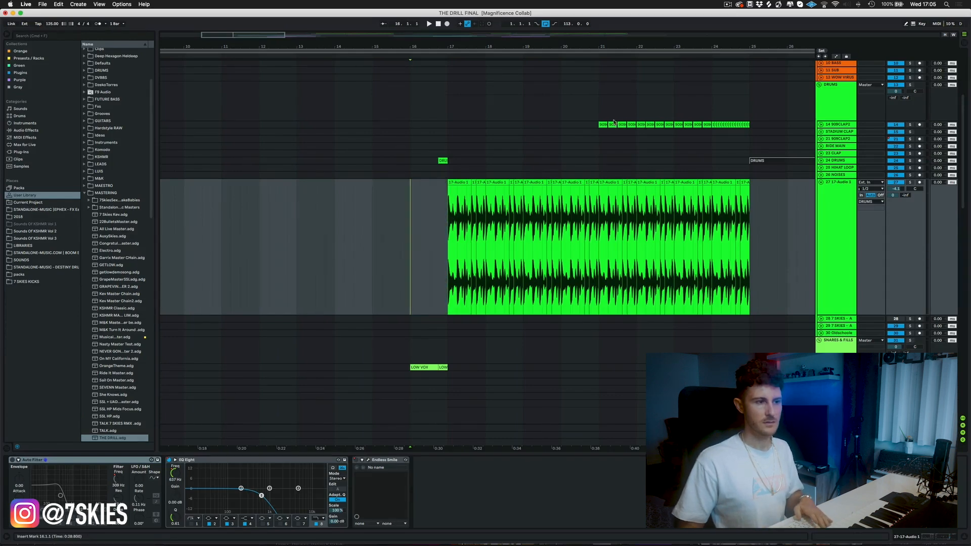
pyautogui.click(822, 182)
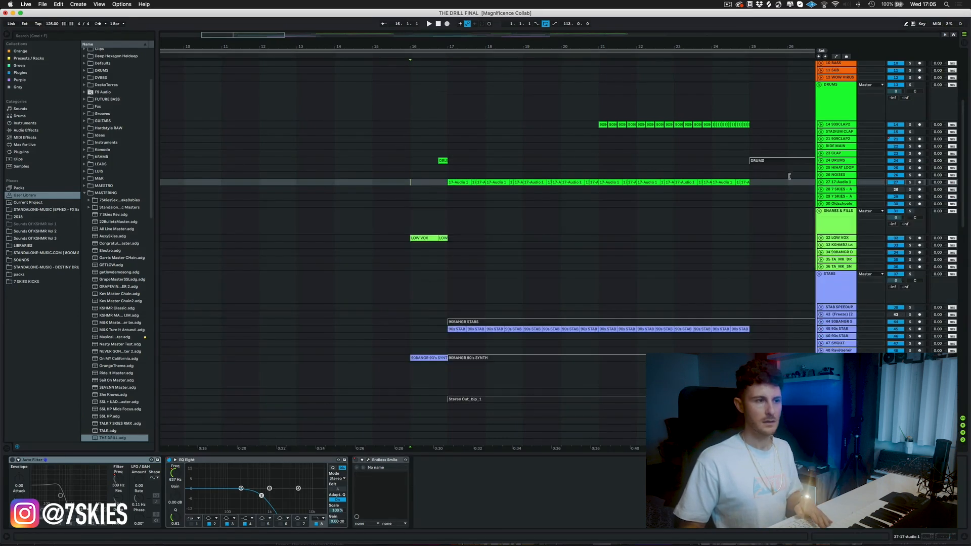
# Step: Play the arrangement from bar 16 and review the clips across the unfolded track groups
pyautogui.keyDown('alt'); pyautogui.click(819, 85); pyautogui.keyUp('alt')
pyautogui.press('space')
pyautogui.moveTo(518, 45); pyautogui.dragTo(369, 43)
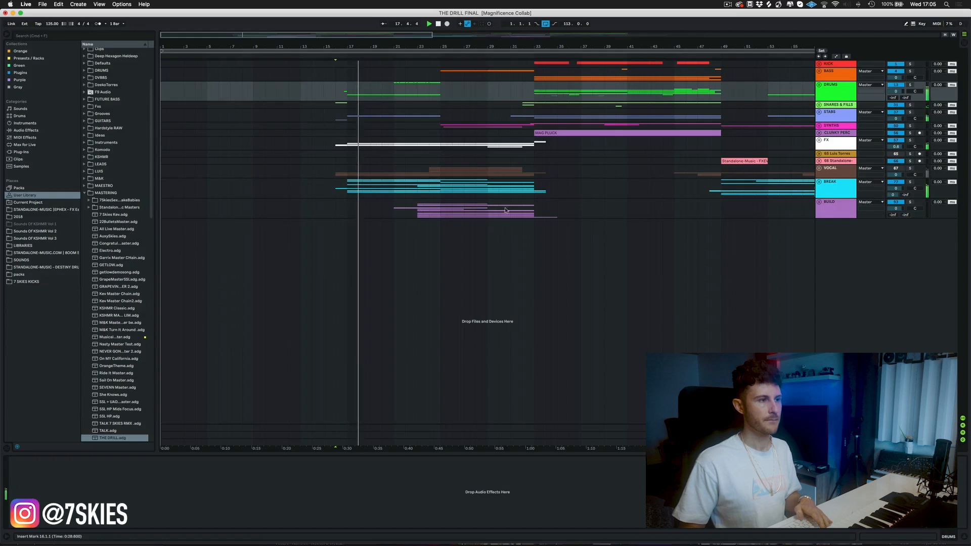
pyautogui.keyDown('alt'); pyautogui.click(820, 202); pyautogui.keyUp('alt')
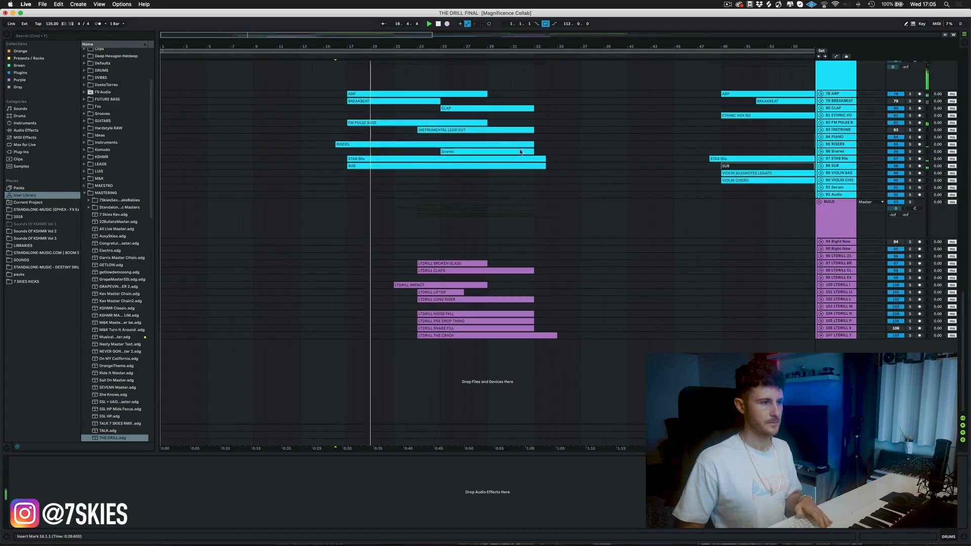
pyautogui.scroll(10, 616, 294)
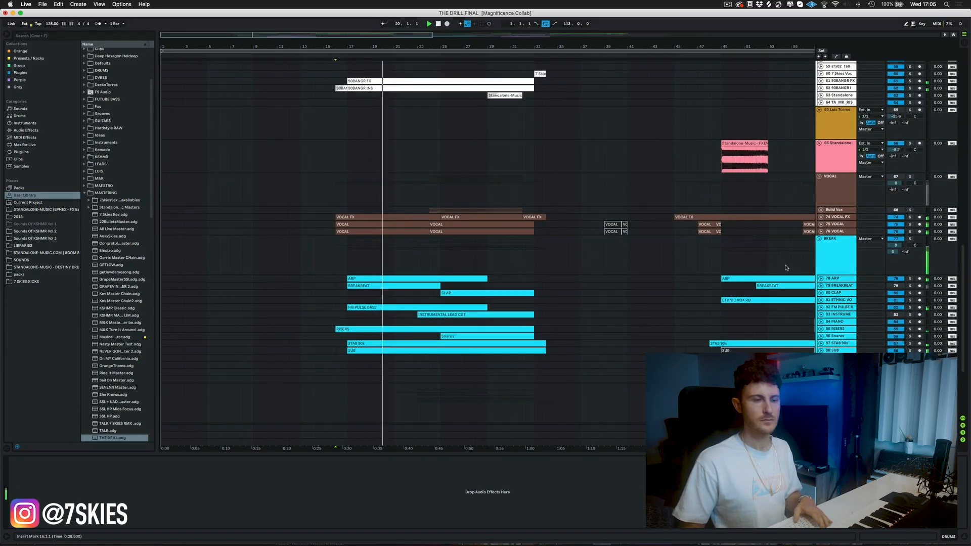
pyautogui.moveTo(391, 46); pyautogui.dragTo(392, 23)
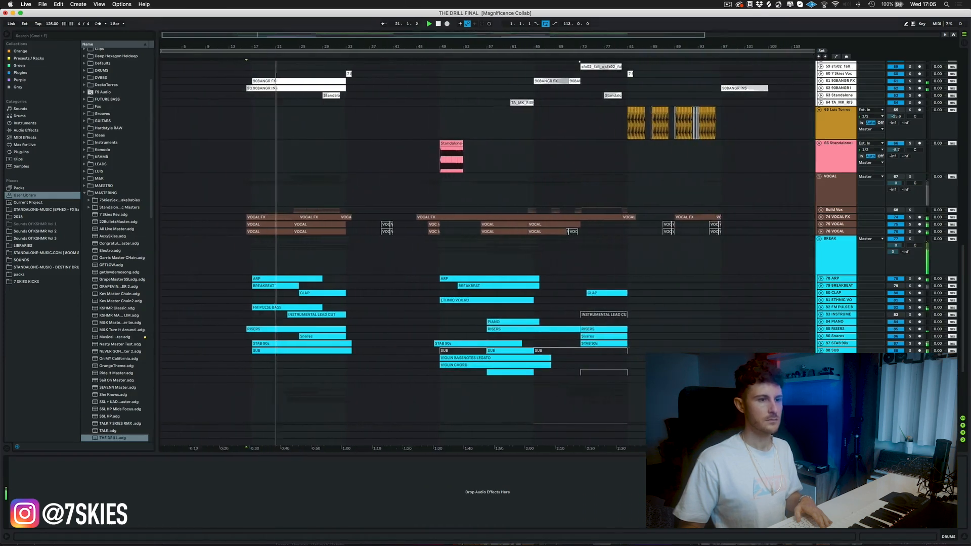
pyautogui.scroll(15, 282, 145)
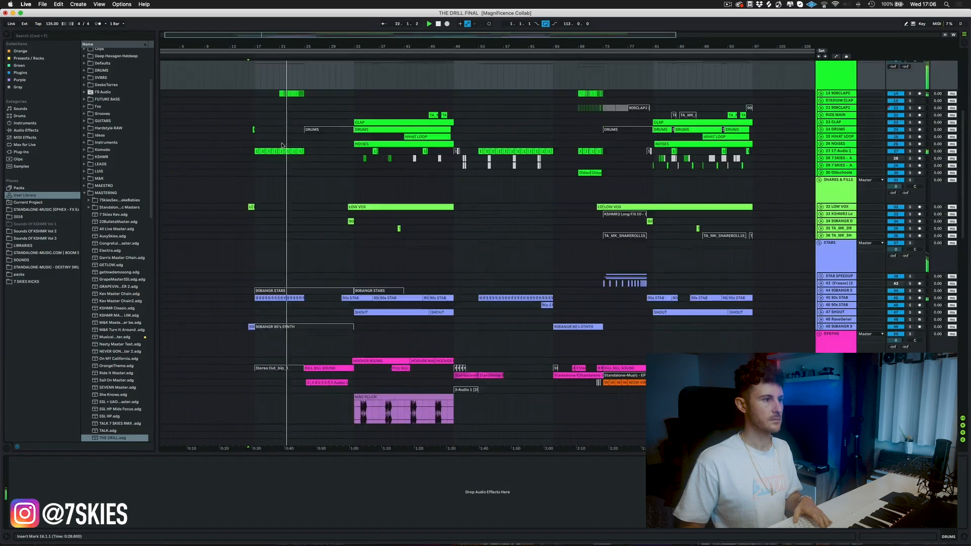
pyautogui.scroll(5, 282, 145)
pyautogui.press('space')
# Step: Solo the VOCAL group, expand its tracks, and audition the vocal clips between bars 16 and 17
pyautogui.scroll(-15, 399, 130)
pyautogui.scroll(-6, 398, 131)
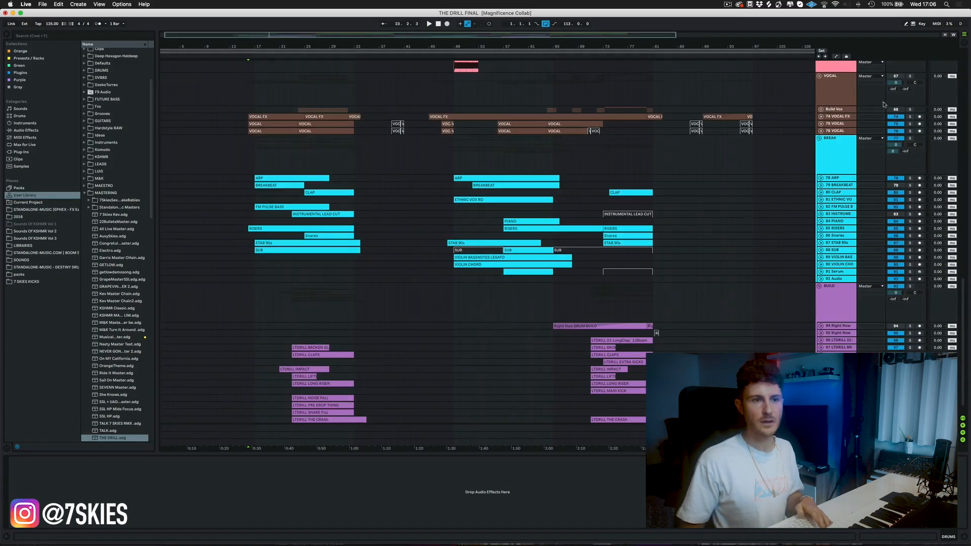
pyautogui.click(911, 76)
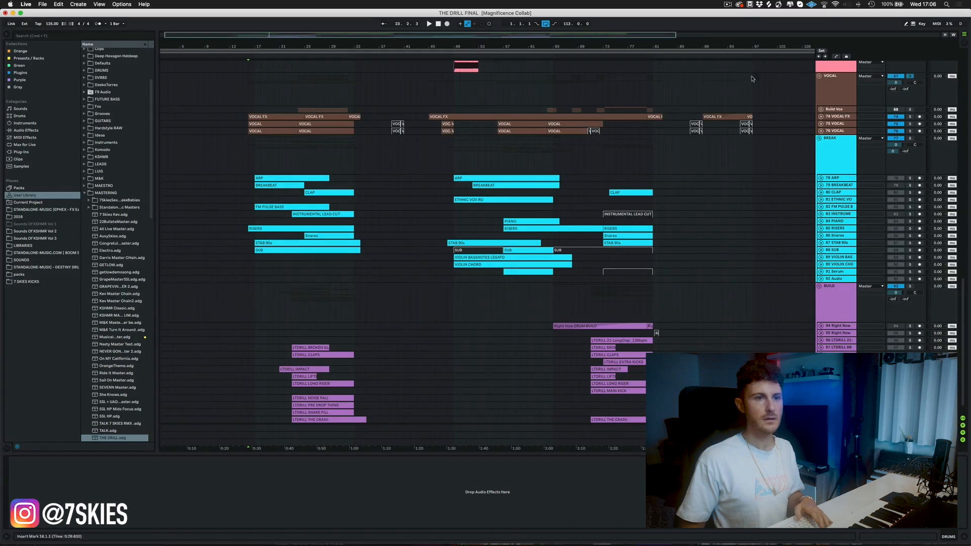
pyautogui.click(826, 90)
pyautogui.moveTo(248, 49); pyautogui.dragTo(287, 86)
pyautogui.click(824, 117)
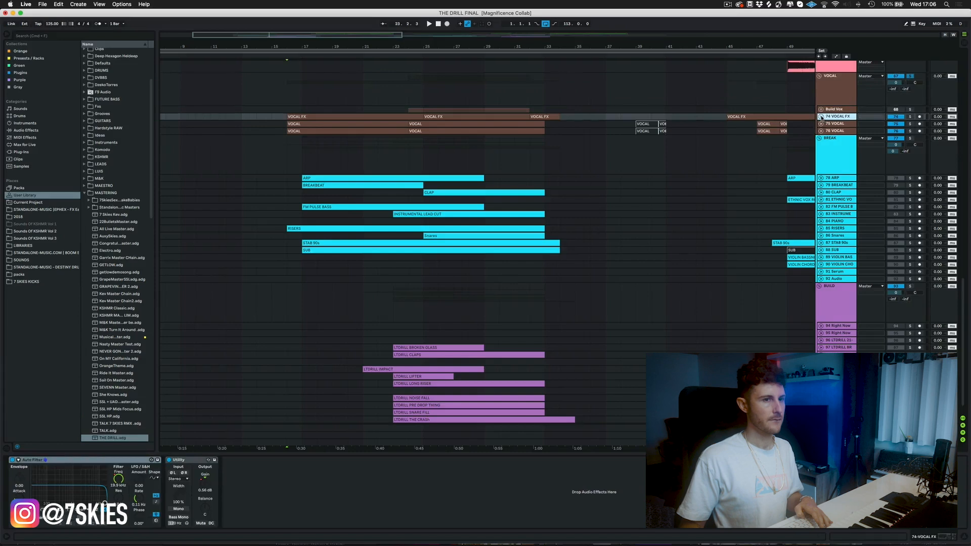
pyautogui.keyDown('alt'); pyautogui.click(821, 117); pyautogui.keyUp('alt')
pyautogui.click(291, 170)
pyautogui.press('space')
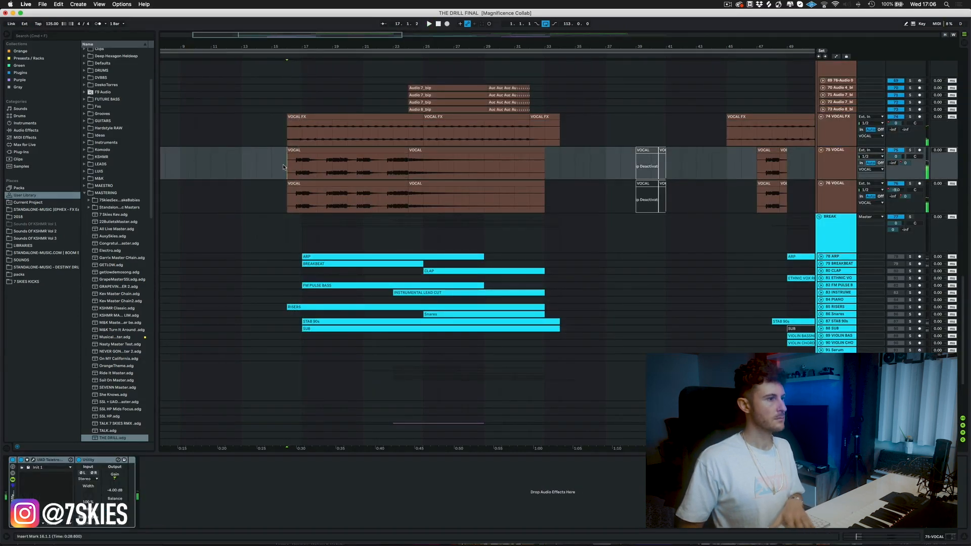
pyautogui.moveTo(288, 167); pyautogui.dragTo(302, 197)
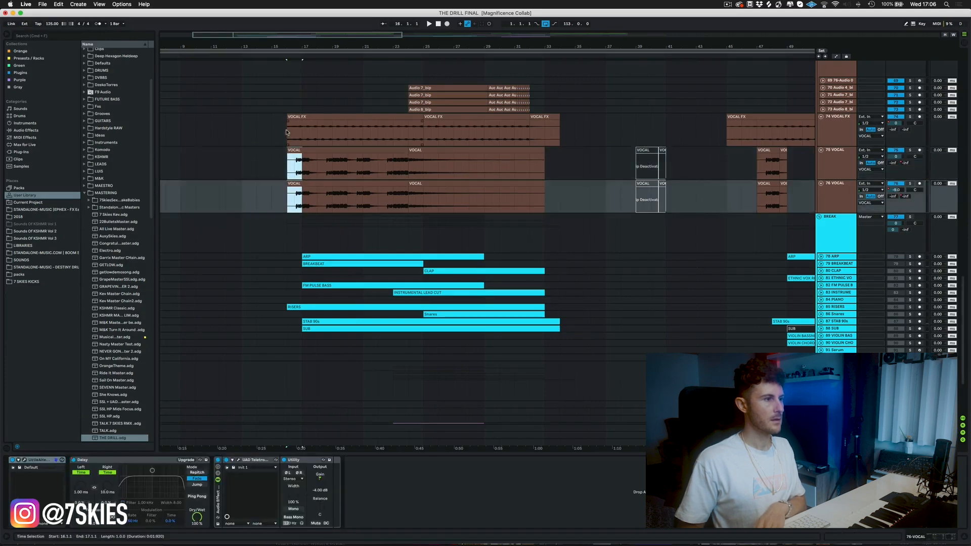
# Step: Audition the VOCAL FX clip at bar 16 in solo, clear the solo, and add a short fade-in to the clip's start
pyautogui.press('+')
pyautogui.press('+')
pyautogui.press('+')
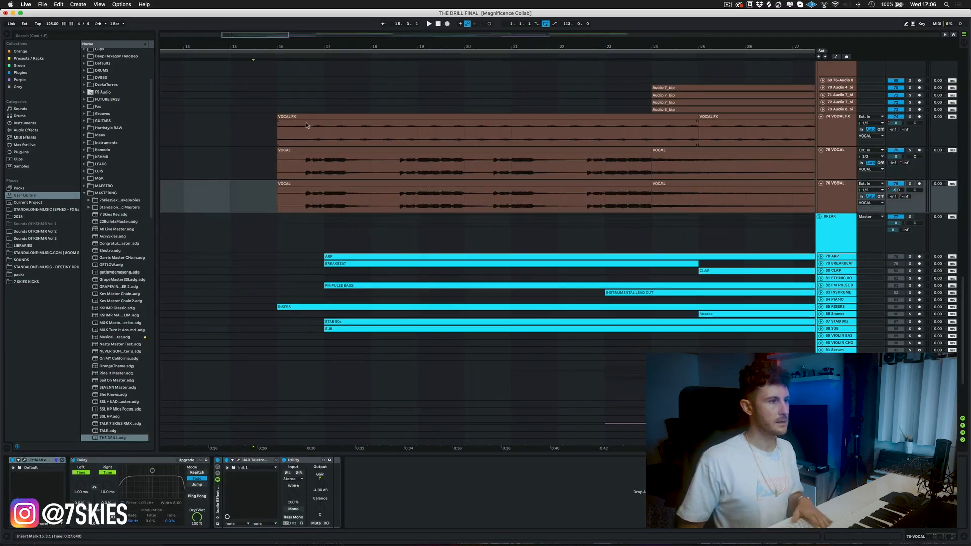
pyautogui.click(283, 129)
pyautogui.click(287, 116)
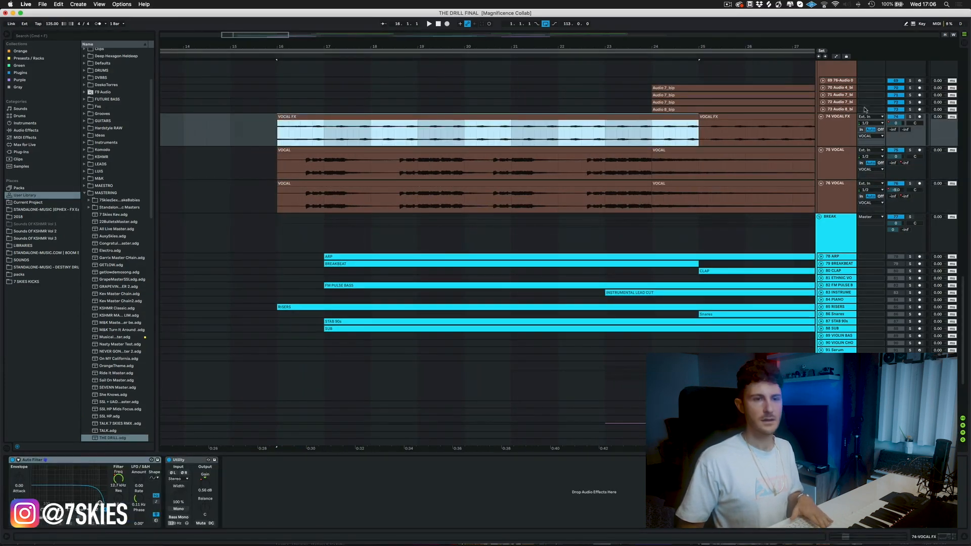
pyautogui.click(911, 117)
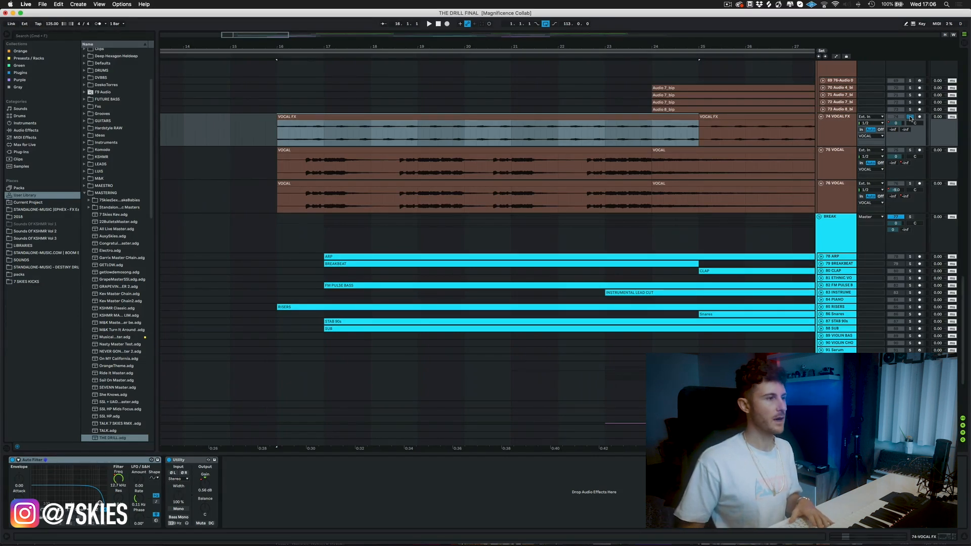
pyautogui.press('space')
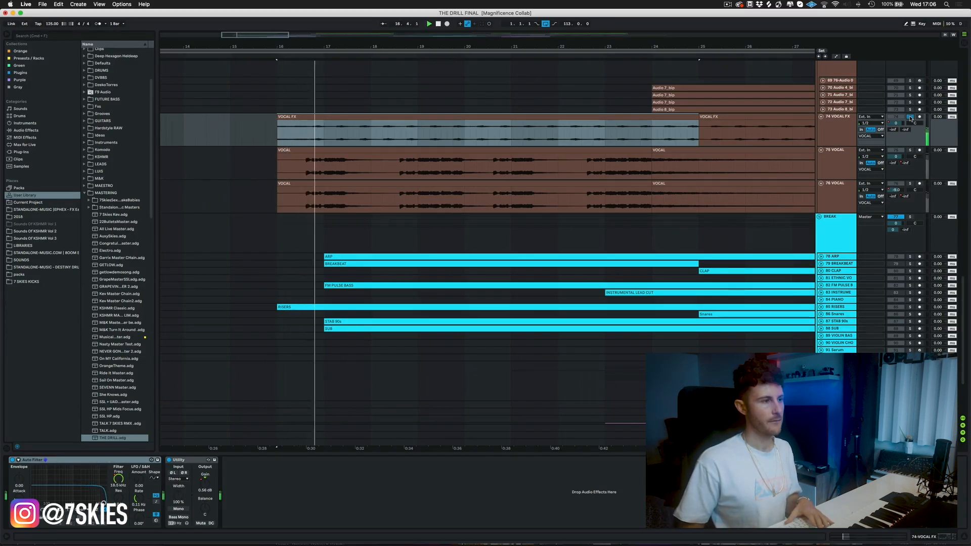
pyautogui.press('space')
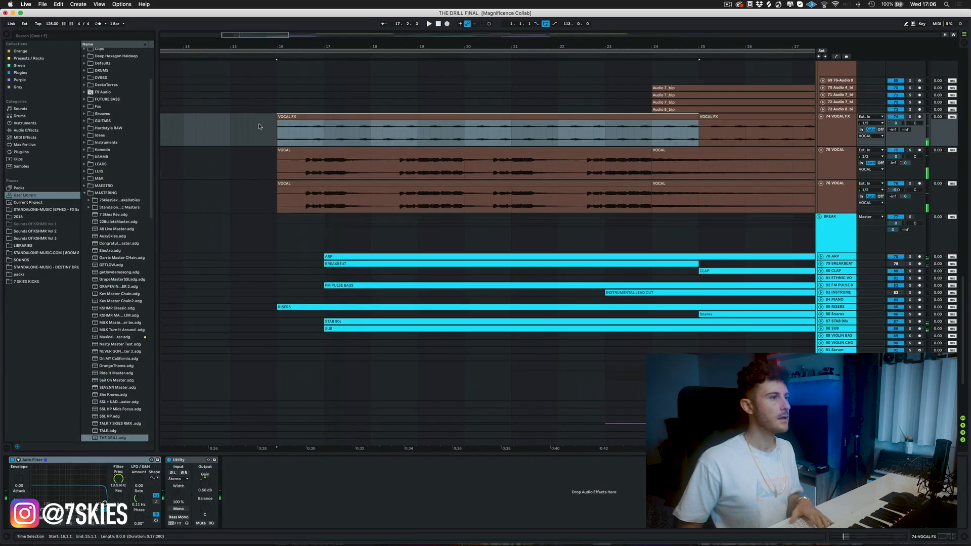
pyautogui.moveTo(279, 123); pyautogui.dragTo(287, 122)
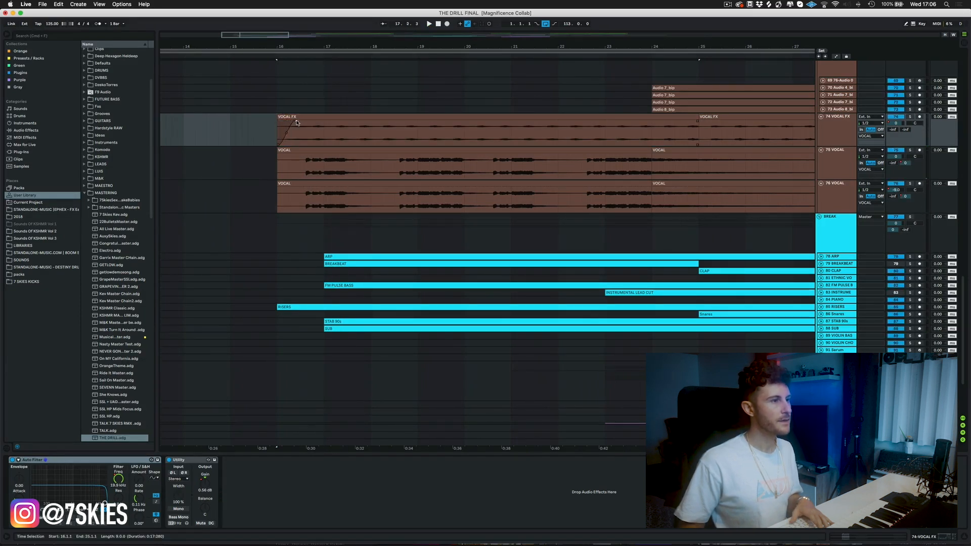
pyautogui.scroll(5, 907, 115)
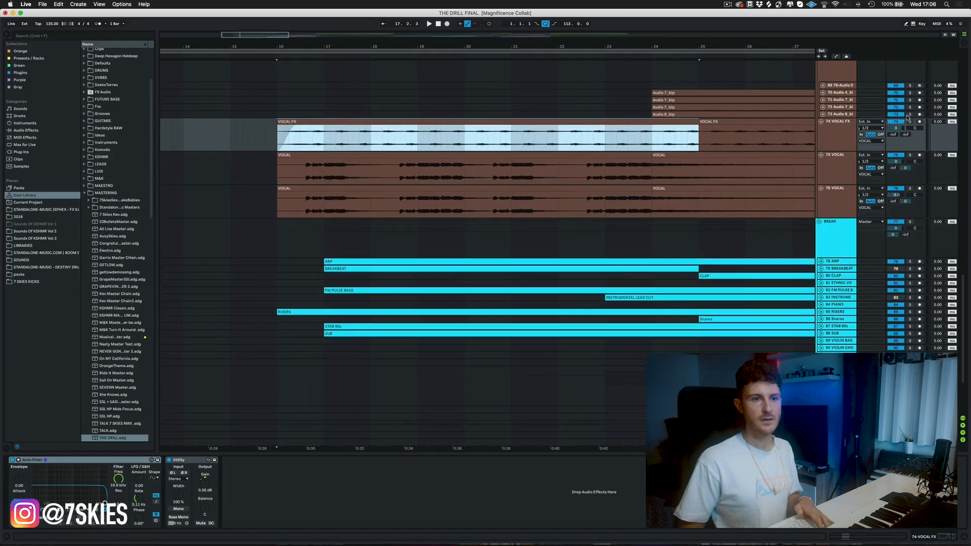
# Step: Play the arrangement from bar 16 with the groups unfolded to check the lead-in, including the 90BANGR 90's SYNTH clip
pyautogui.scroll(15, 818, 83)
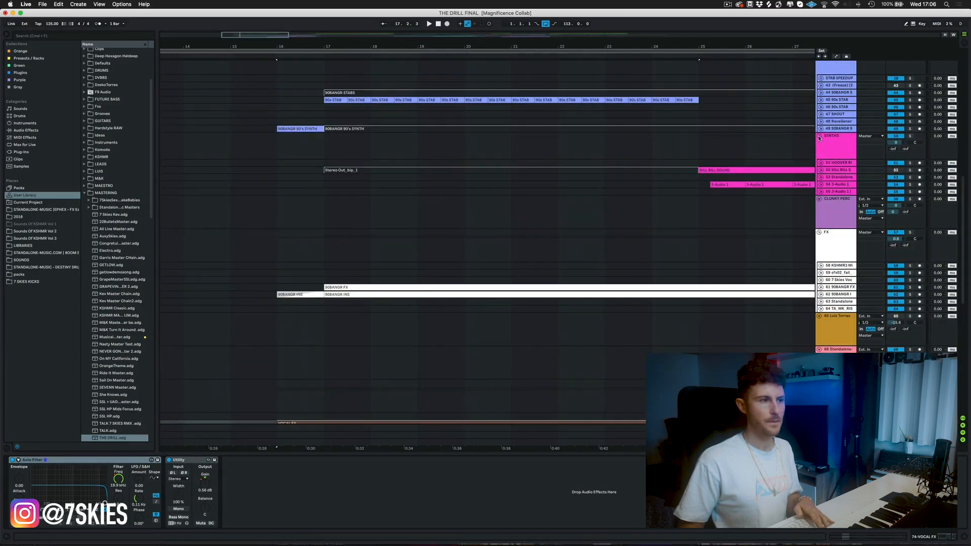
pyautogui.keyDown('alt'); pyautogui.click(820, 136); pyautogui.keyUp('alt')
pyautogui.moveTo(387, 46); pyautogui.dragTo(389, 20)
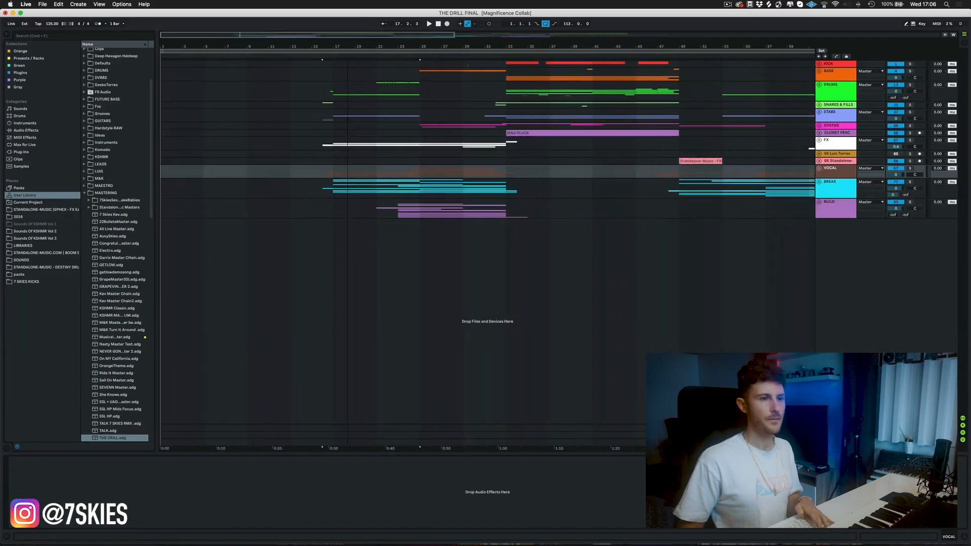
pyautogui.keyDown('alt'); pyautogui.click(820, 127); pyautogui.keyUp('alt')
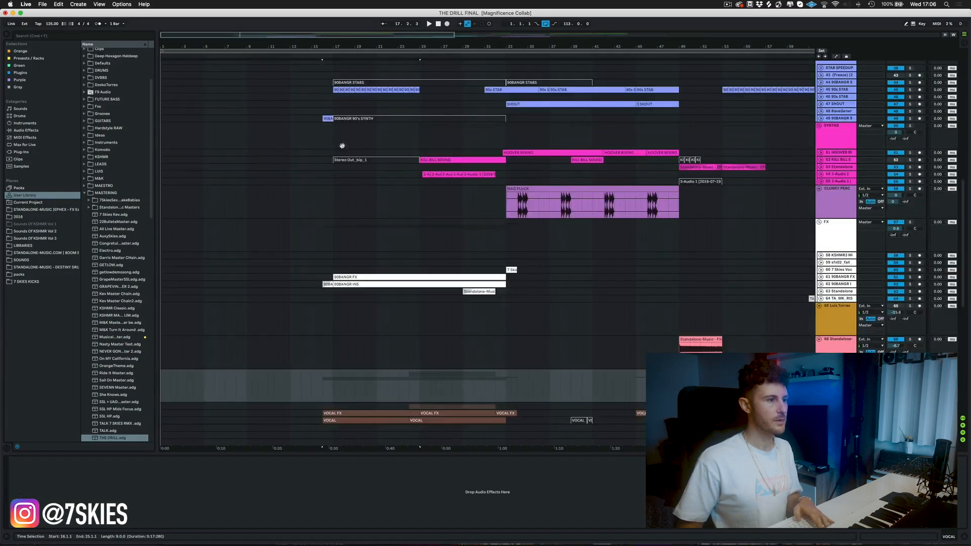
pyautogui.click(329, 121)
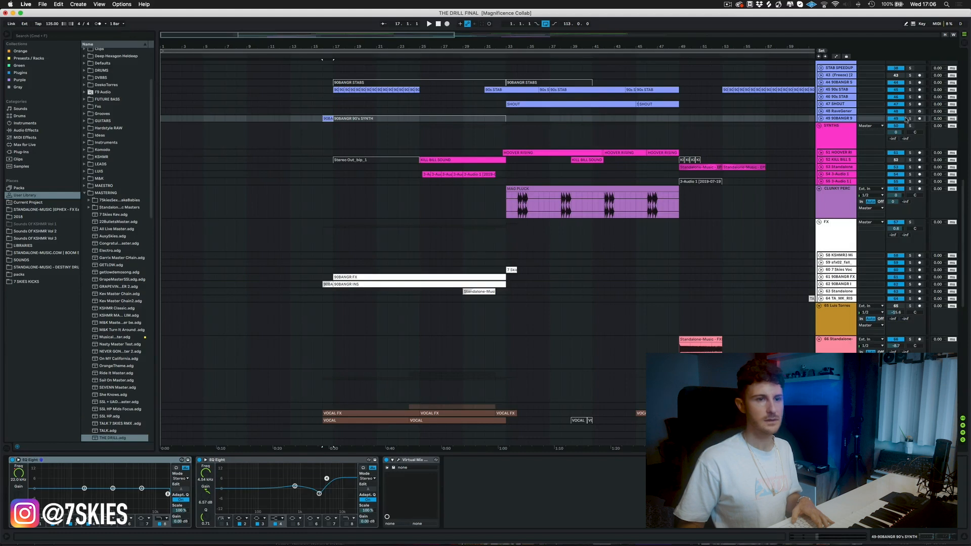
pyautogui.click(322, 75)
pyautogui.press('space')
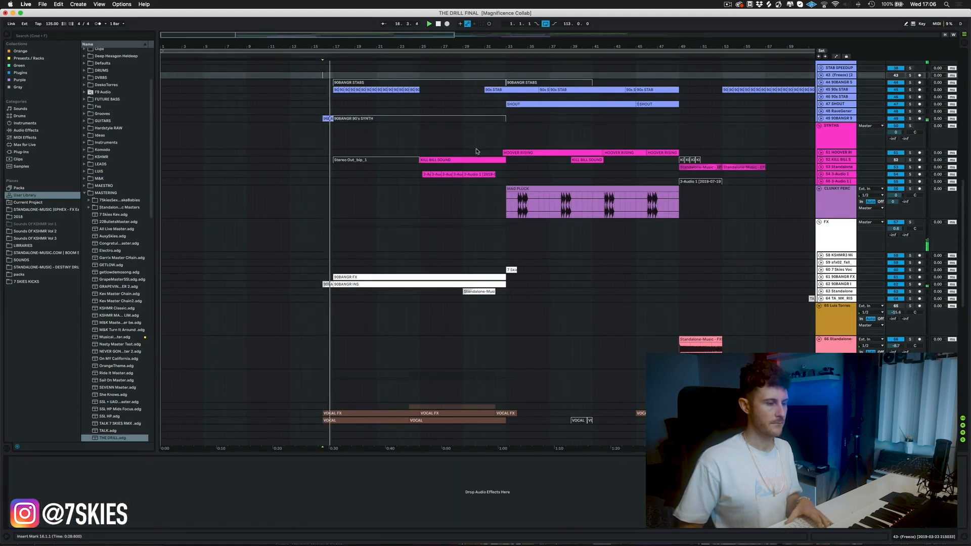
pyautogui.press('space')
# Step: Expand track 63 Standalone in the FX group and audition its Sublift 08 clip at bar 29 in solo
pyautogui.scroll(5, 354, 188)
pyautogui.scroll(-7, 389, 172)
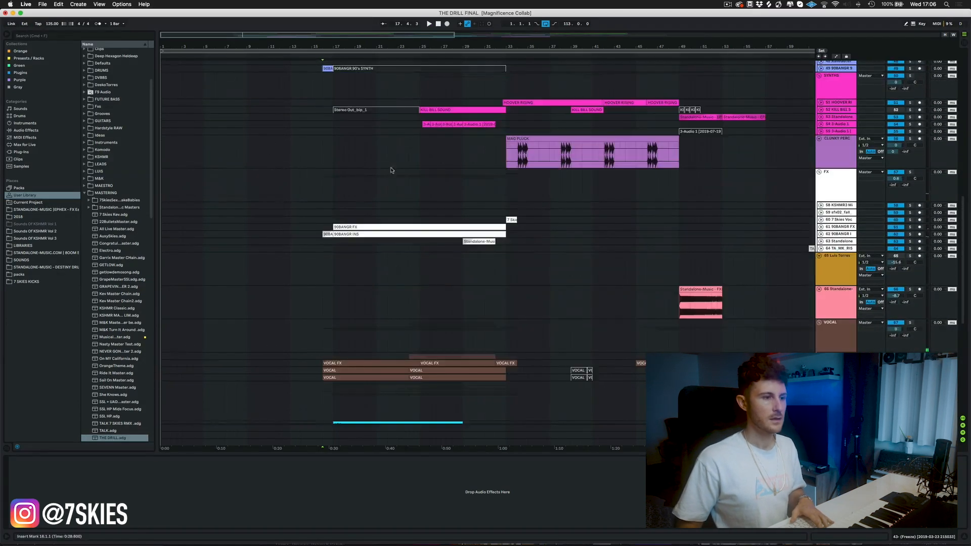
pyautogui.click(821, 248)
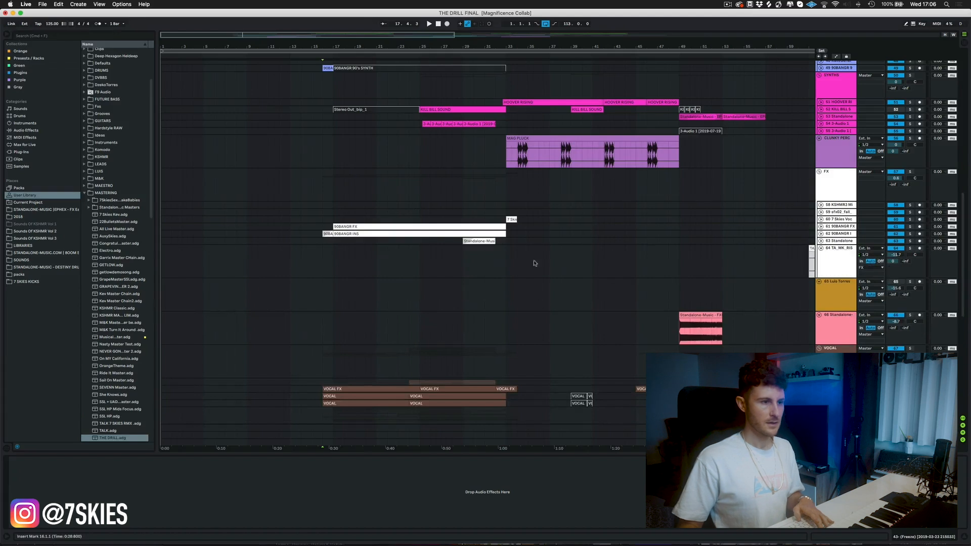
pyautogui.click(821, 249)
pyautogui.click(821, 242)
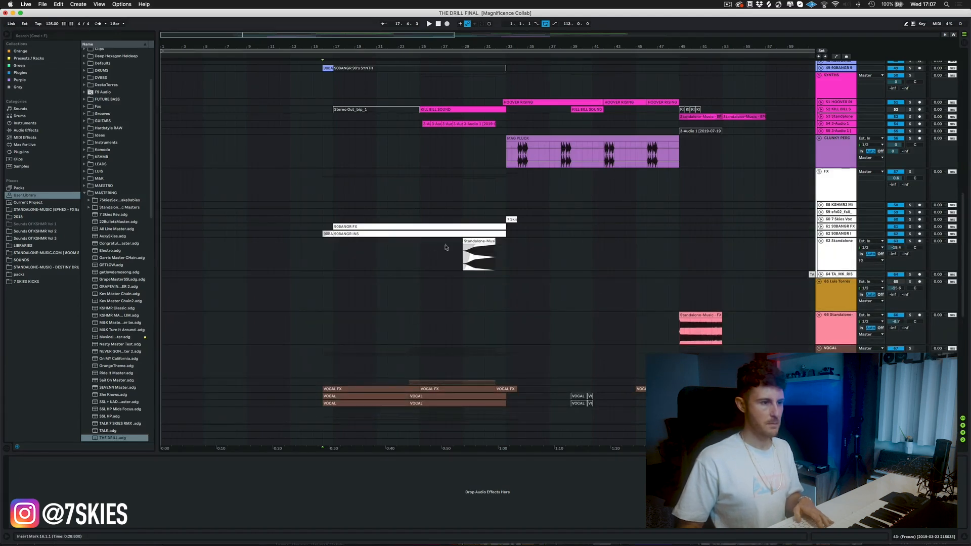
pyautogui.click(486, 238)
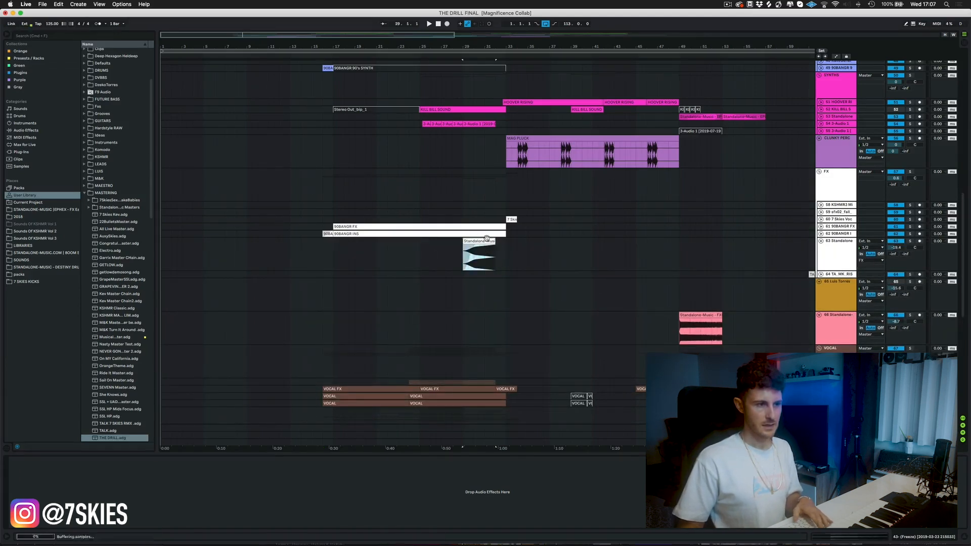
pyautogui.click(841, 247)
pyautogui.press('space')
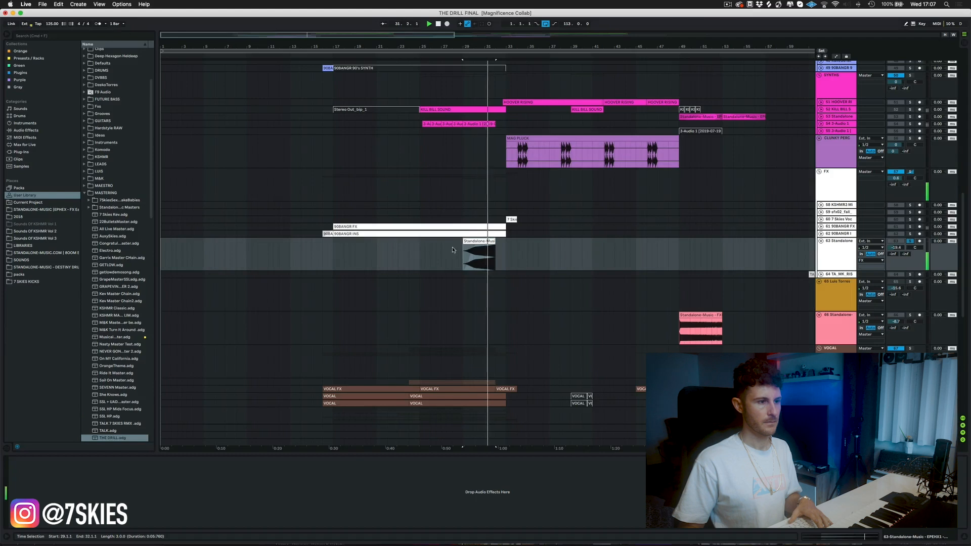
pyautogui.press('space')
# Step: Copy the Sublift 08 clip from bar 29 to bar 14 on the same track, so that it ends at bar 17
pyautogui.moveTo(472, 47); pyautogui.dragTo(472, 103)
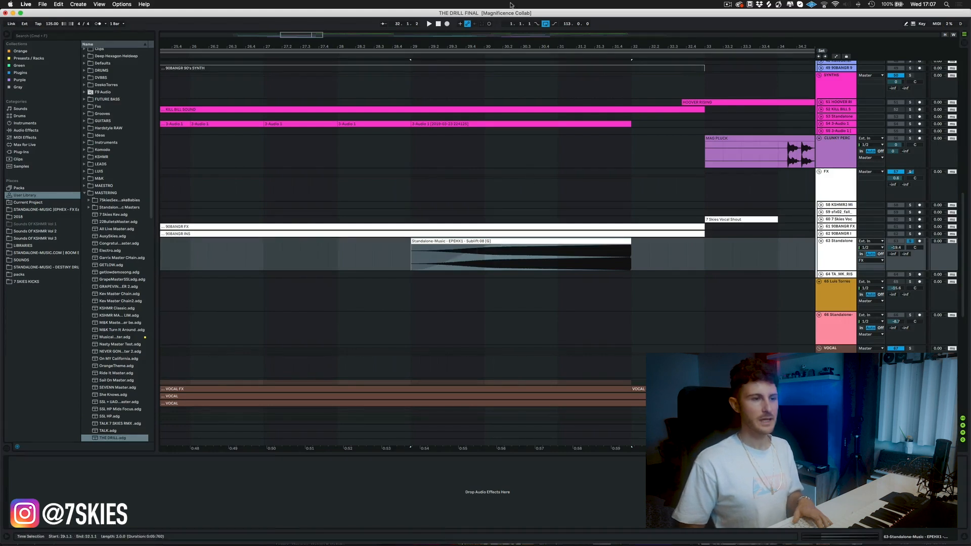
pyautogui.moveTo(484, 46); pyautogui.dragTo(486, 30)
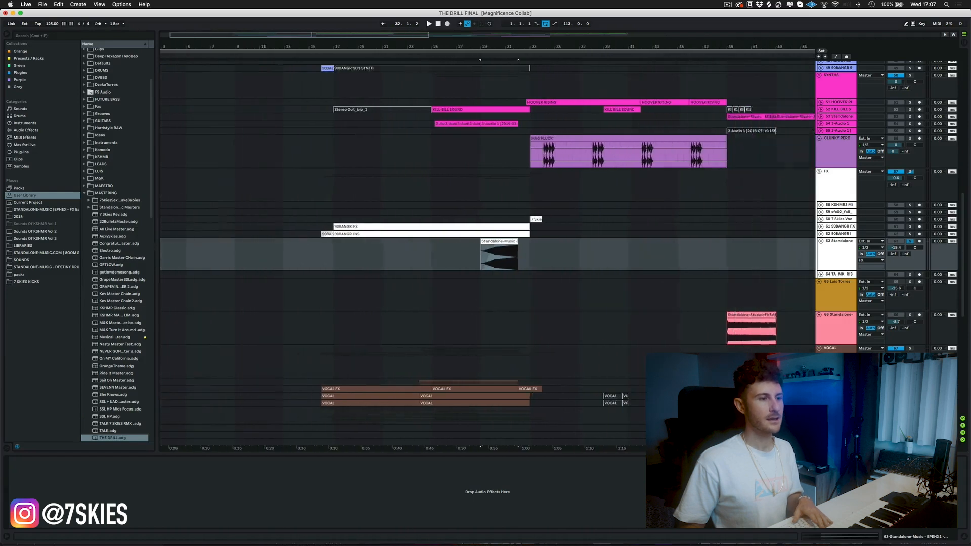
pyautogui.moveTo(496, 248); pyautogui.dragTo(312, 242)
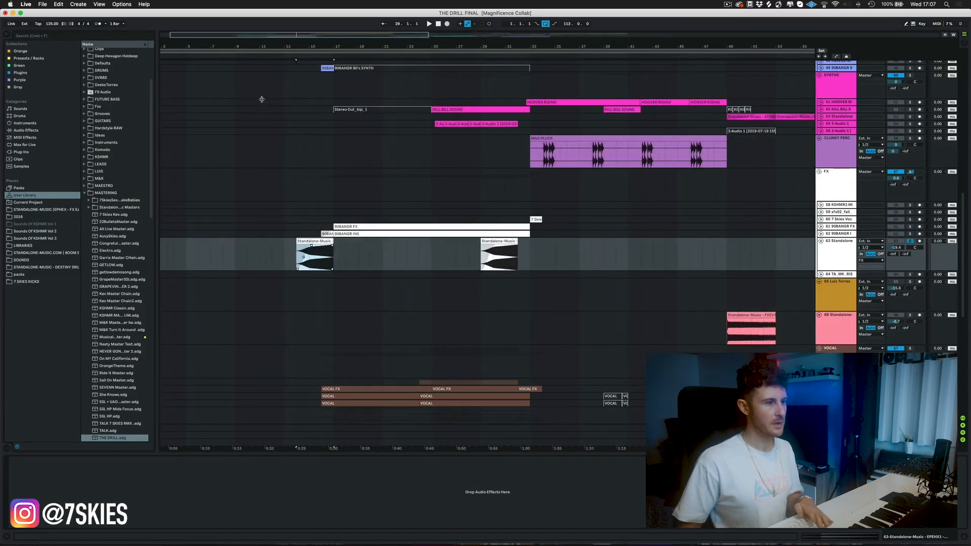
pyautogui.click(313, 246)
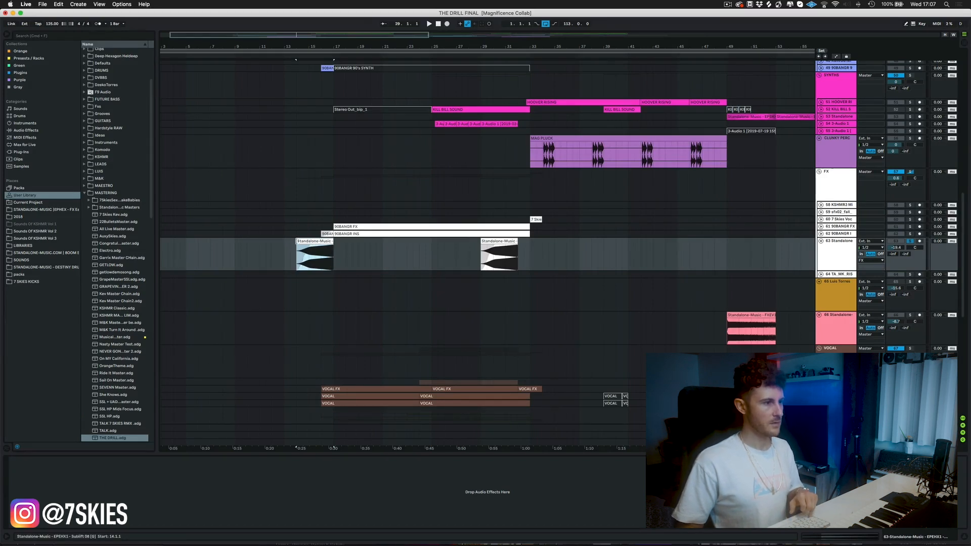
# Step: Trim the start of the copied Sublift 08 clip to bar 16 so it runs to bar 17, and audition it in solo
pyautogui.moveTo(296, 241)
pyautogui.mouseDown()
pyautogui.moveTo(290, 246)
pyautogui.moveTo(314, 248)
pyautogui.mouseUp()
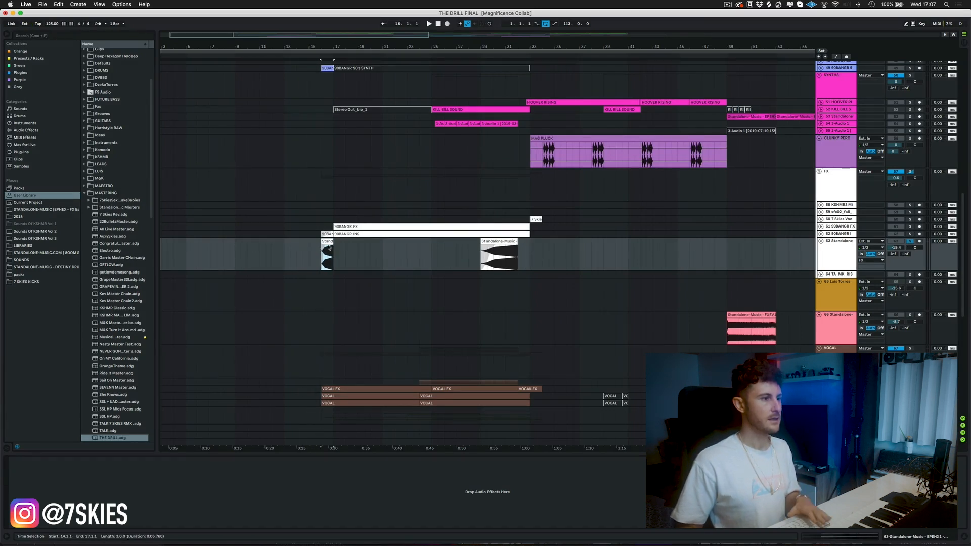
pyautogui.press('space')
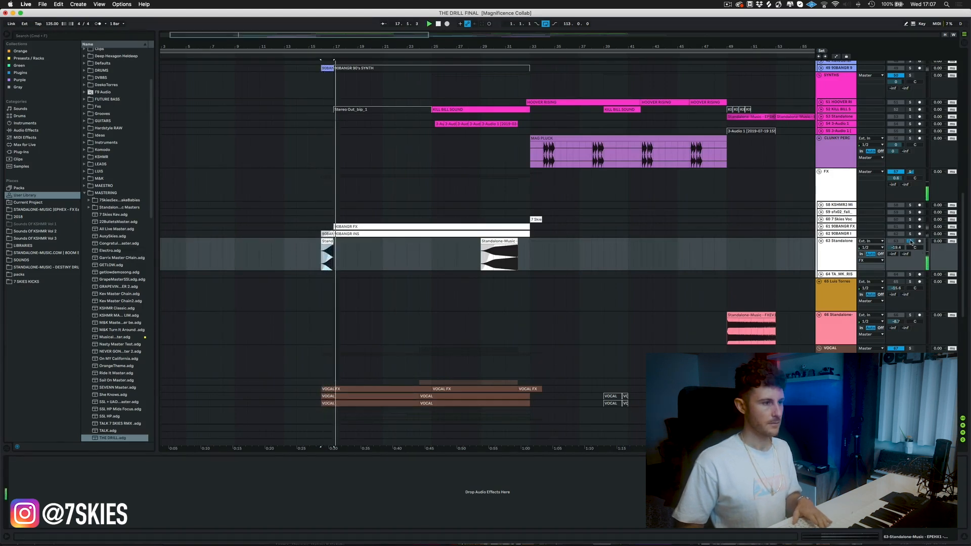
pyautogui.press('space')
# Step: Expand the SUB track in the BREAK group and audition its clip from bar 17 in solo
pyautogui.scroll(8, 341, 149)
pyautogui.scroll(3, 341, 148)
pyautogui.scroll(-6, 334, 202)
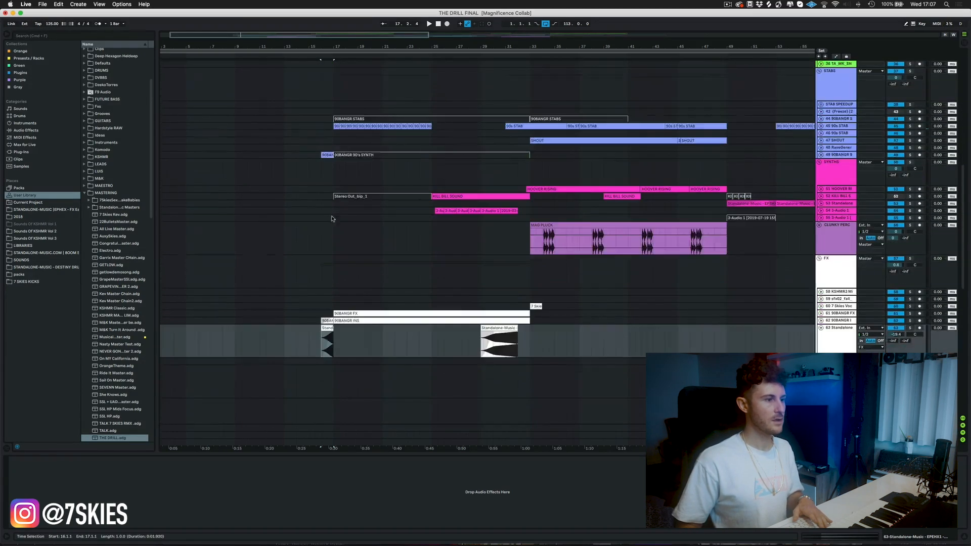
pyautogui.scroll(-5, 333, 216)
pyautogui.moveTo(329, 45); pyautogui.dragTo(329, 63)
pyautogui.scroll(-5, 402, 212)
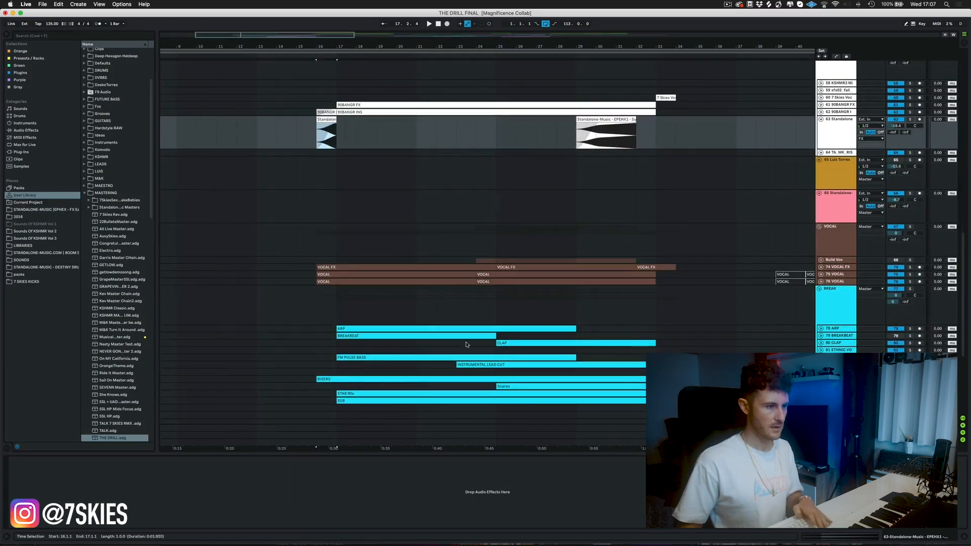
pyautogui.scroll(-3, 414, 351)
pyautogui.click(354, 274)
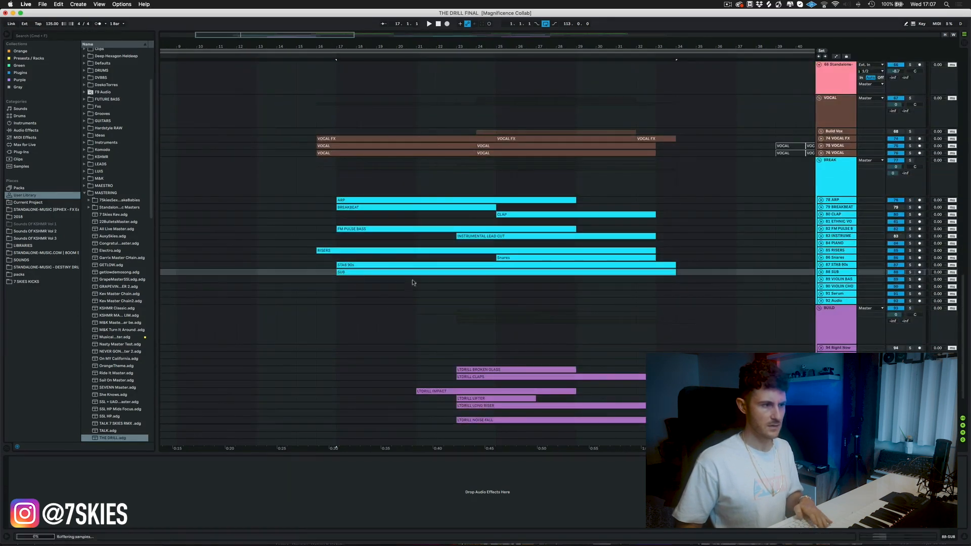
pyautogui.click(821, 273)
pyautogui.click(909, 273)
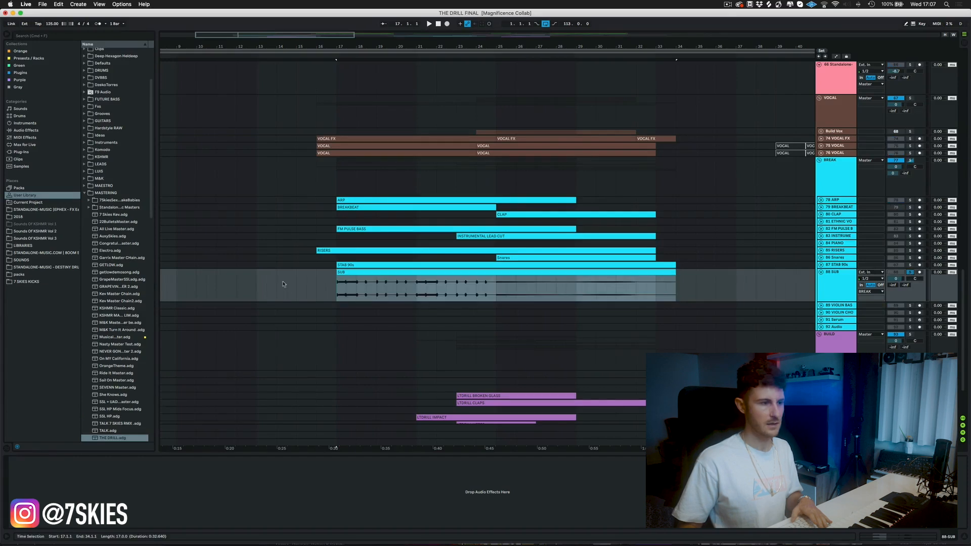
pyautogui.click(339, 297)
pyautogui.press('space')
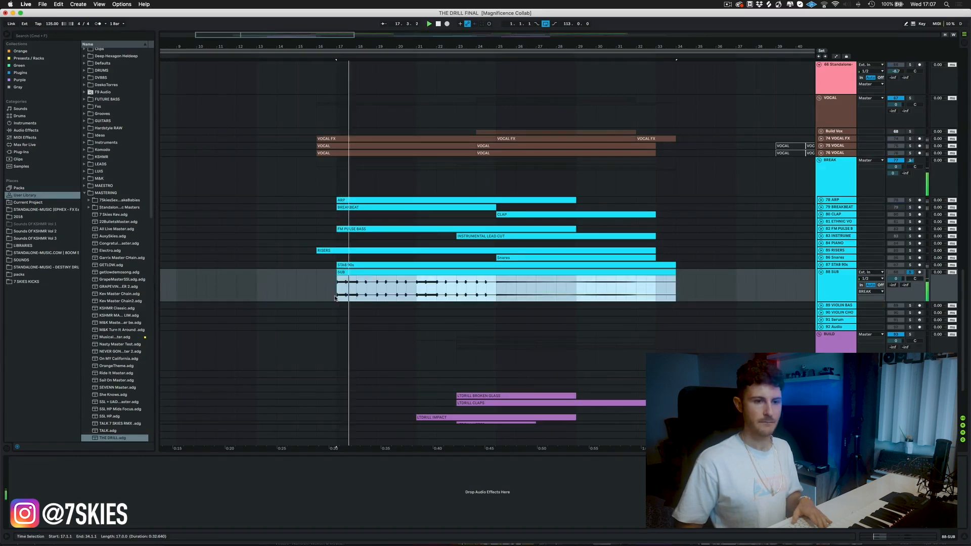
pyautogui.press('space')
# Step: Check the sample settings of the Sublift 08 clip at bar 16, including its transposition, and audition the clip in solo before clearing the solos
pyautogui.scroll(6, 337, 295)
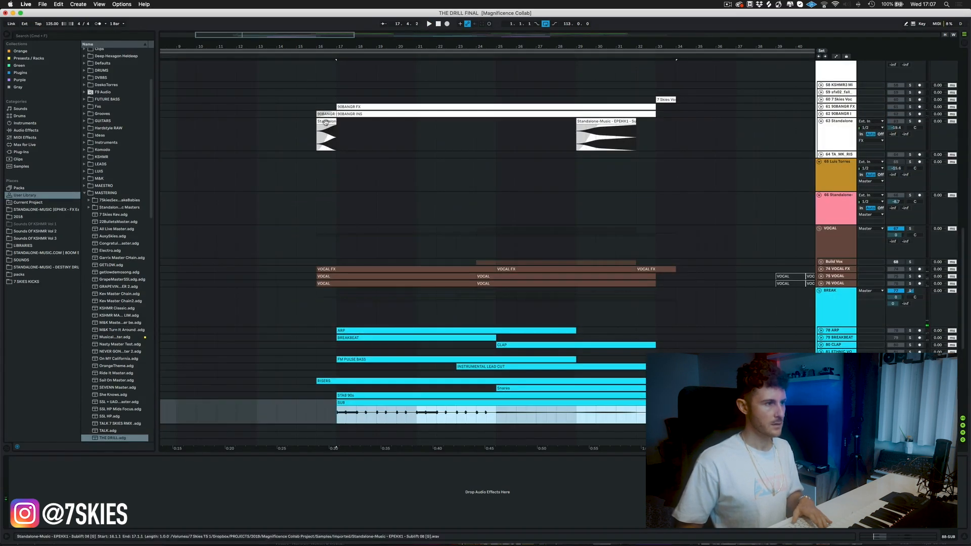
pyautogui.doubleClick(326, 122)
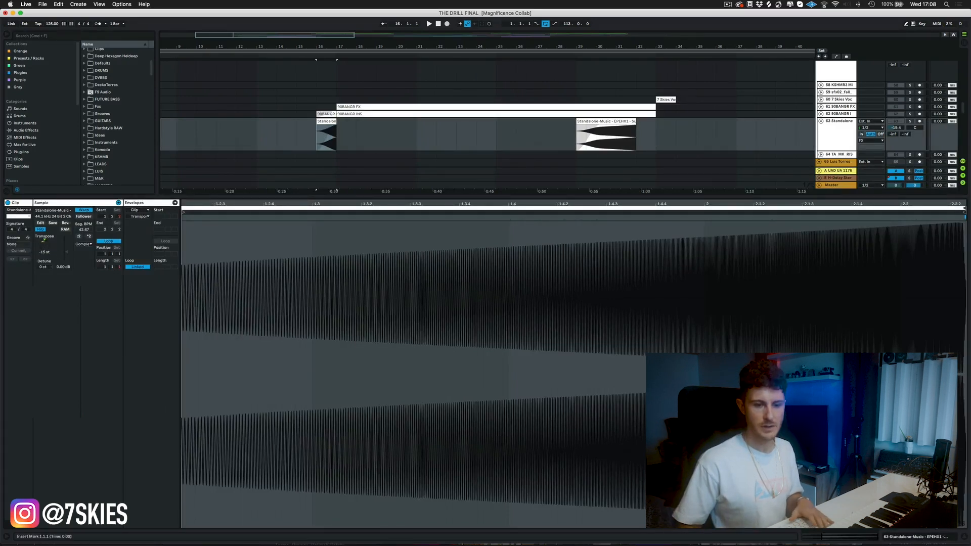
pyautogui.click(968, 539)
pyautogui.press('space')
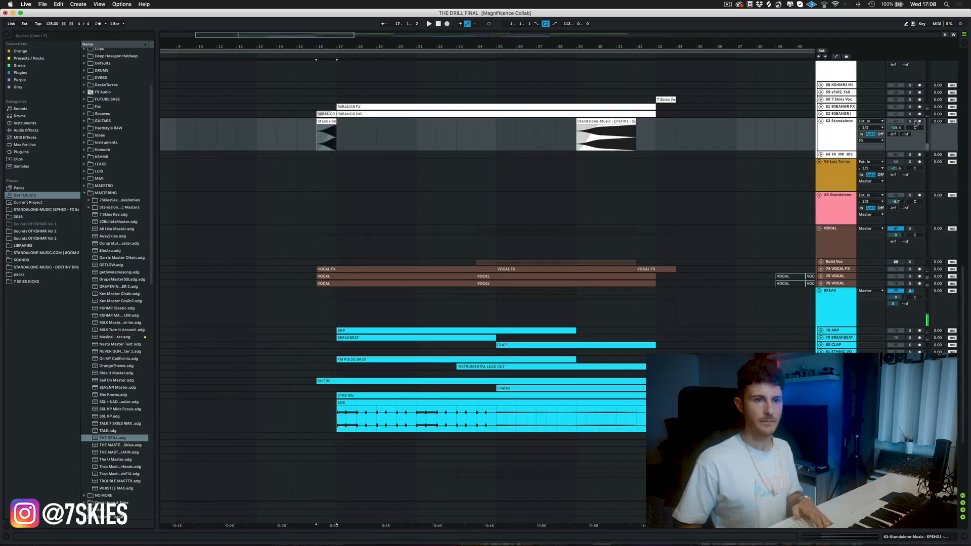
pyautogui.click(314, 142)
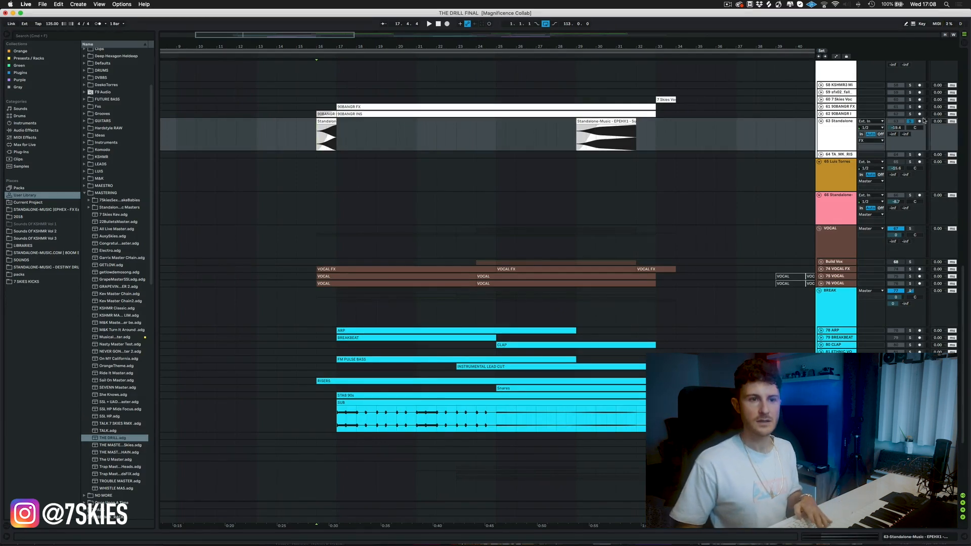
pyautogui.click(910, 122)
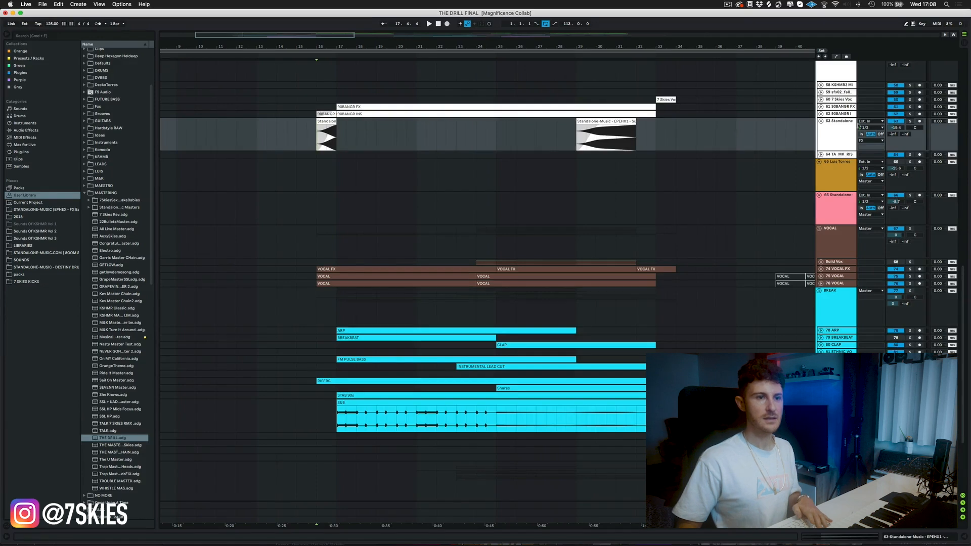
# Step: Fold all the groups and play the full arrangement from bar 16
pyautogui.keyDown('alt'); pyautogui.click(819, 229); pyautogui.keyUp('alt')
pyautogui.click(312, 198)
pyautogui.press('space')
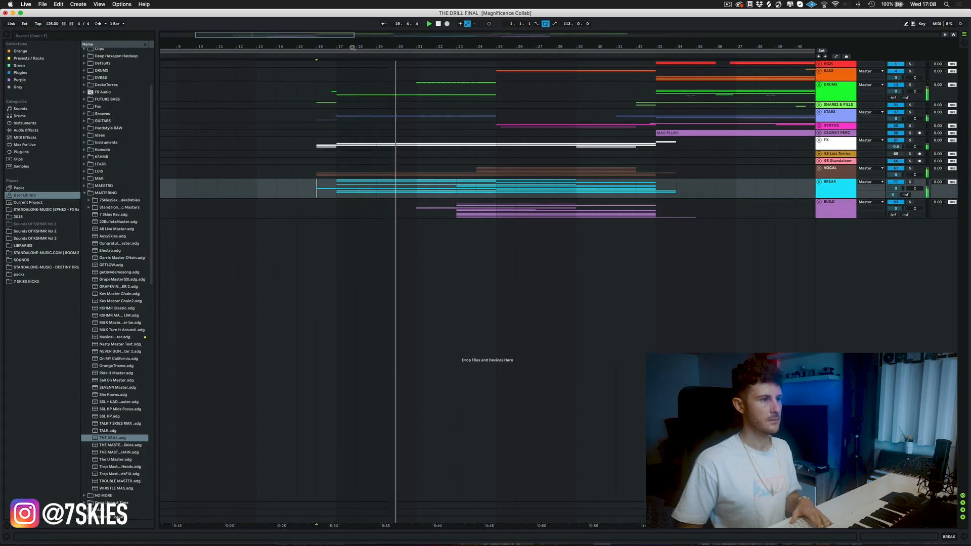
pyautogui.moveTo(353, 48); pyautogui.dragTo(329, 47)
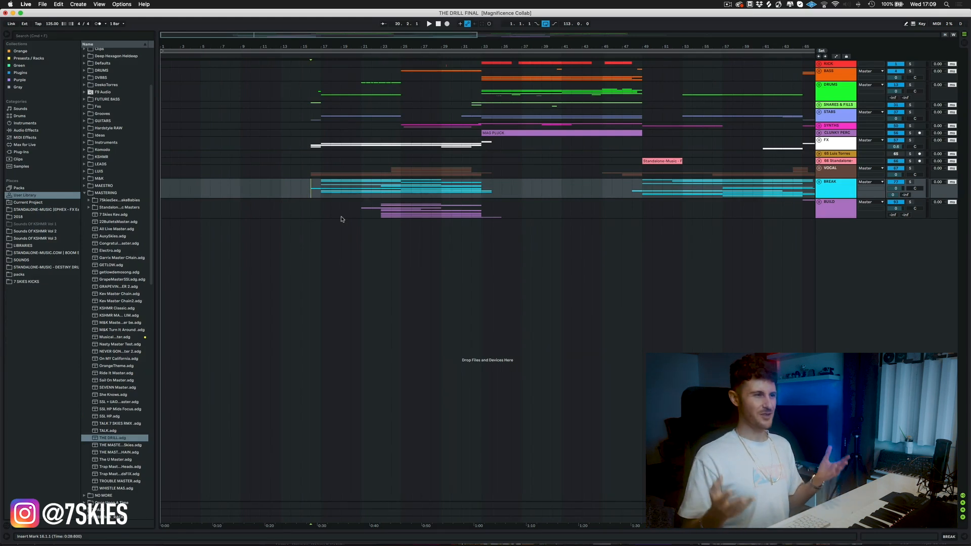
# Step: Compare possible sections for shortening across all tracks by marking bars 19 to 23, 17 to 21, 21 to 25 and 19 to 21
pyautogui.click(341, 218)
pyautogui.moveTo(345, 218); pyautogui.dragTo(381, 61)
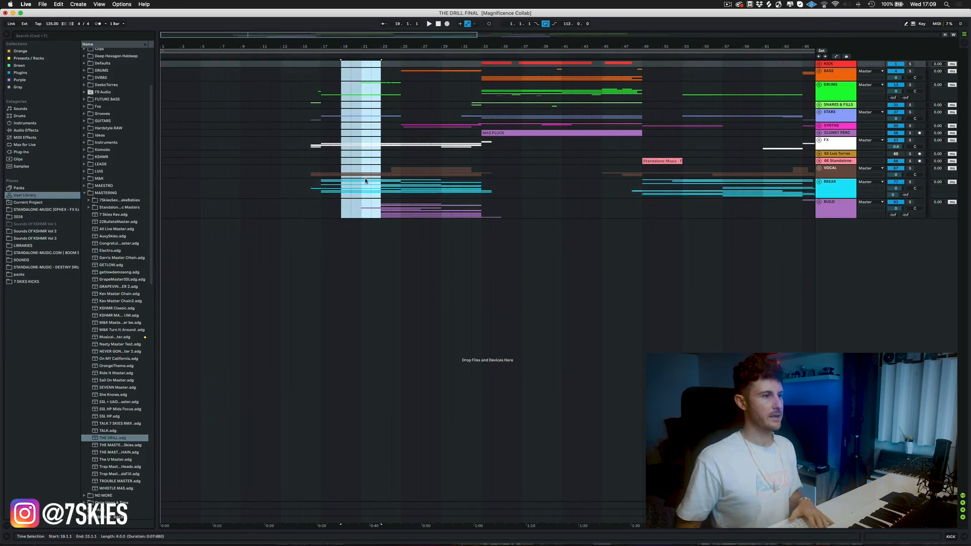
pyautogui.click(331, 205)
pyautogui.moveTo(322, 216); pyautogui.dragTo(361, 60)
pyautogui.moveTo(360, 218); pyautogui.dragTo(403, 62)
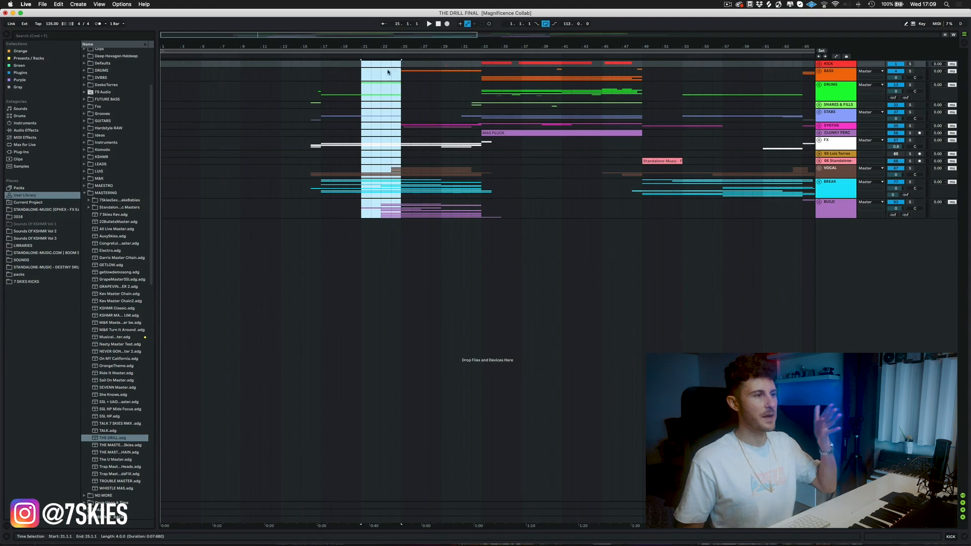
pyautogui.moveTo(340, 216); pyautogui.dragTo(358, 61)
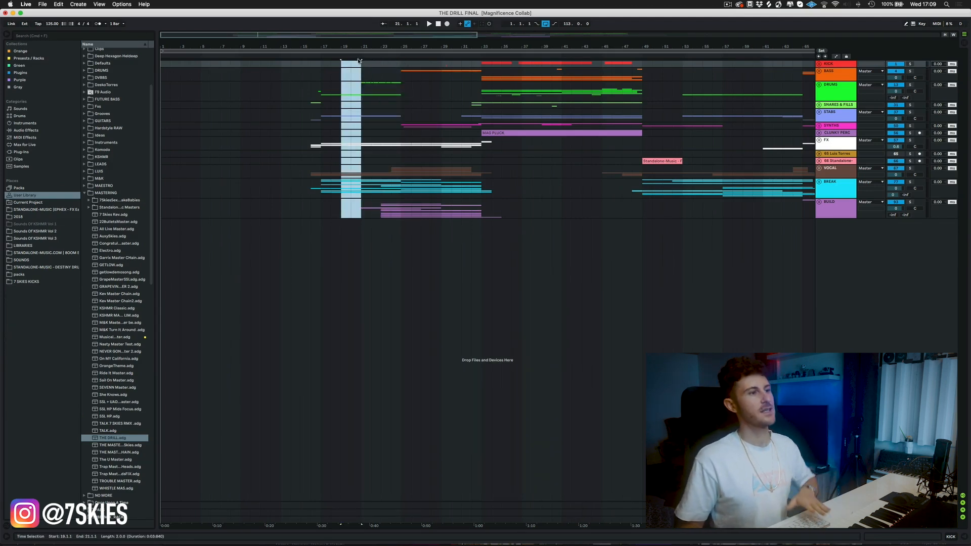
pyautogui.moveTo(358, 60)
pyautogui.mouseDown()
pyautogui.moveTo(380, 60)
pyautogui.moveTo(358, 58)
pyautogui.mouseUp()
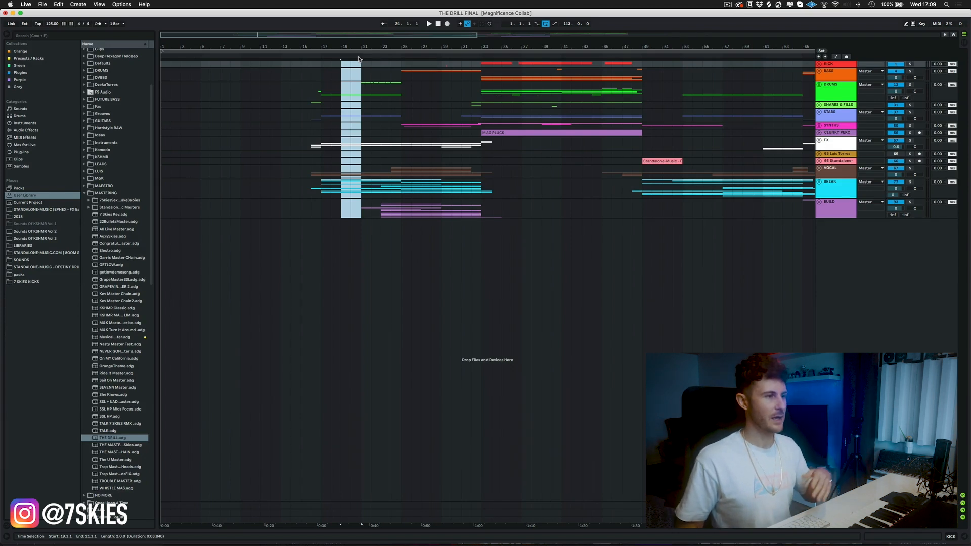
# Step: Show the automation lanes and delete the time from bar 19 to bar 23 across all tracks
pyautogui.moveTo(359, 60); pyautogui.dragTo(381, 60)
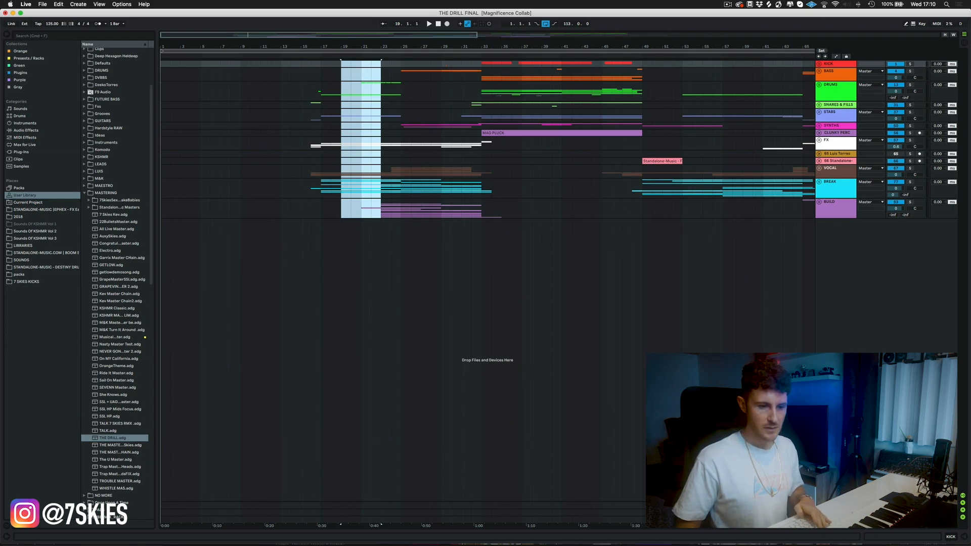
pyautogui.click(820, 520)
pyautogui.press('a')
pyautogui.press('super+shift+r')
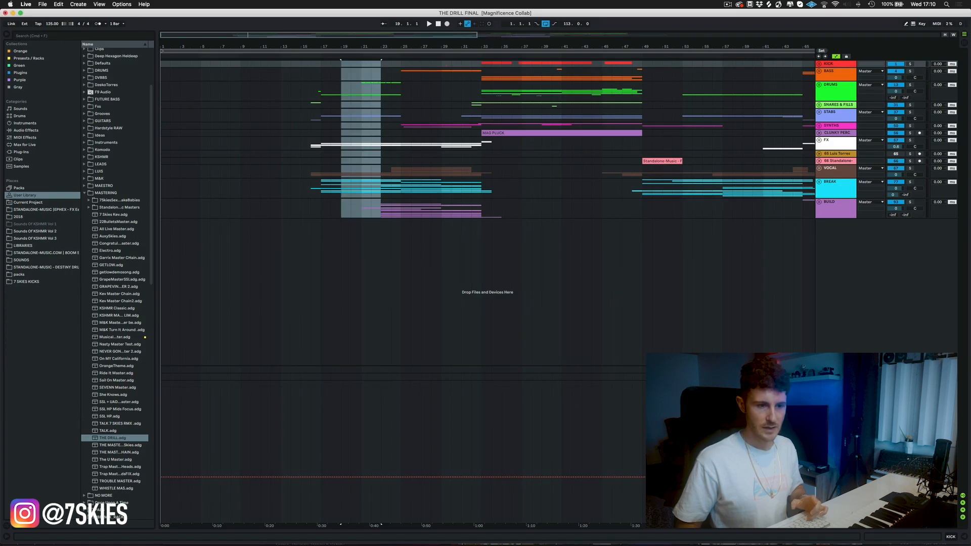
pyautogui.click(819, 377)
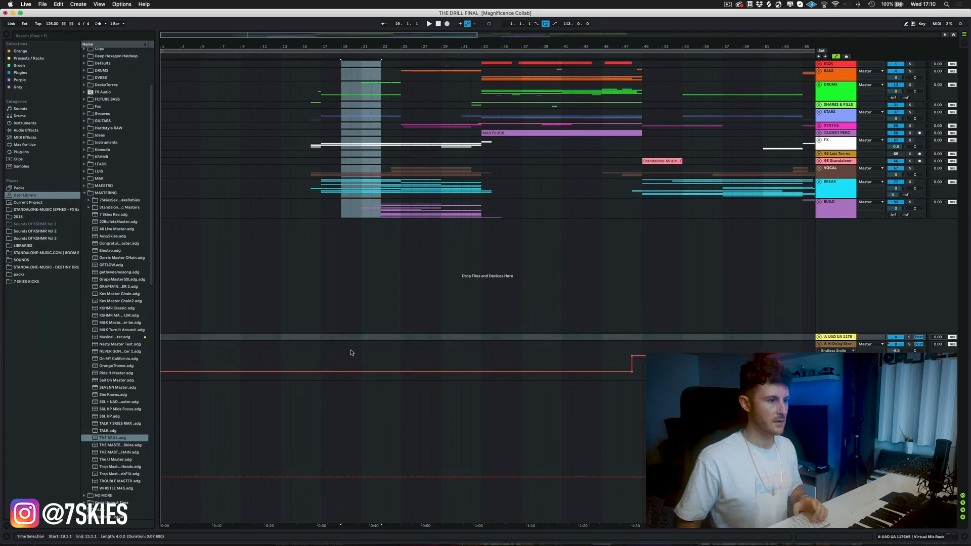
pyautogui.keyDown('shift'); pyautogui.click(381, 208); pyautogui.keyUp('shift')
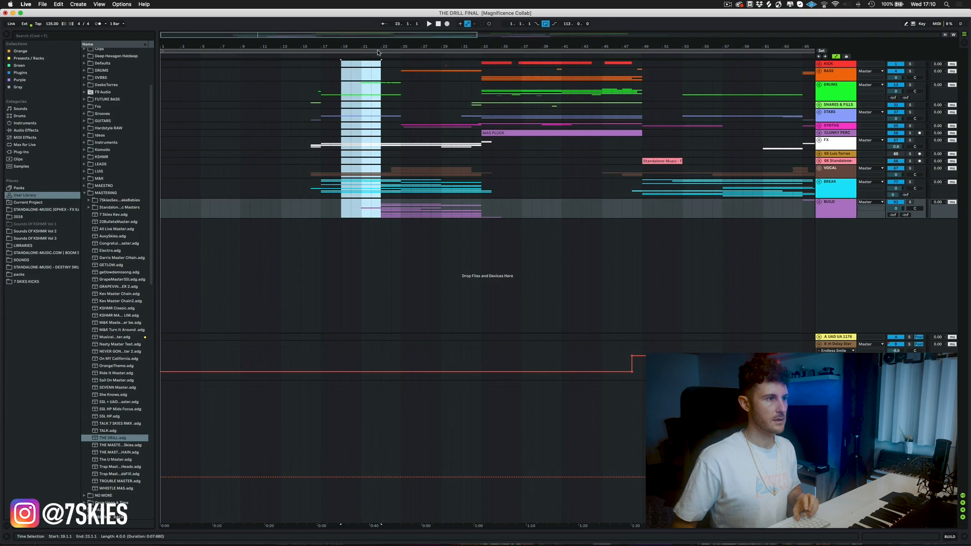
pyautogui.press('super+shift+BackSpace')
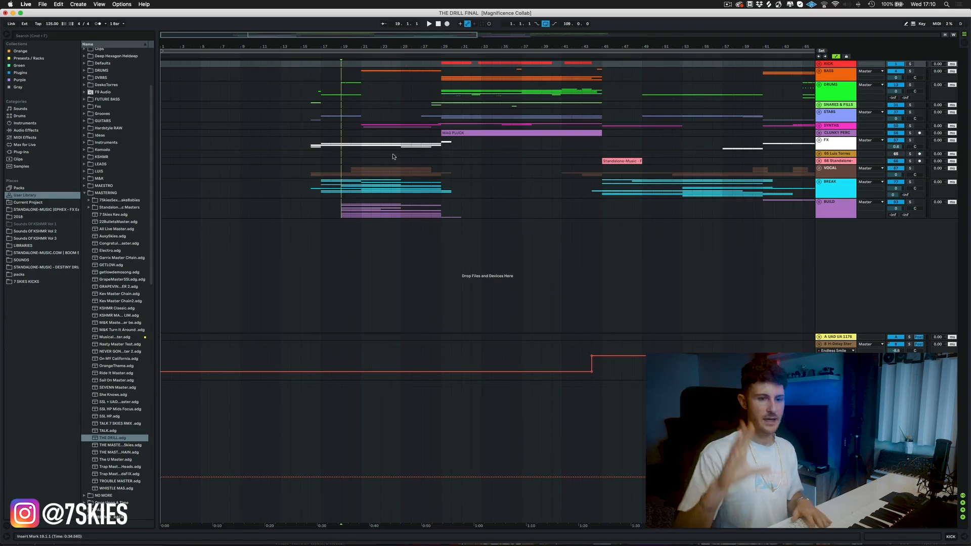
pyautogui.keyDown('alt'); pyautogui.click(819, 345); pyautogui.keyUp('alt')
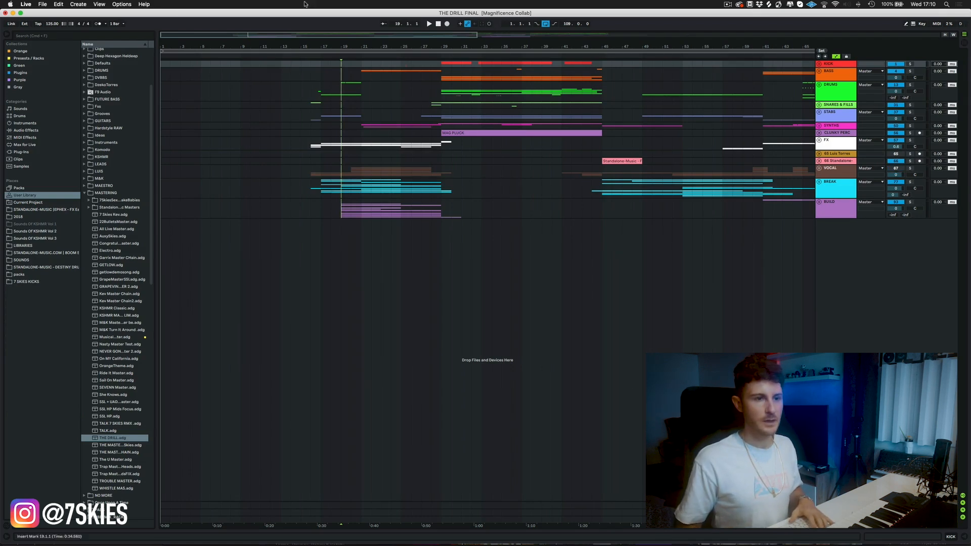
# Step: Play the arrangement across the cut at bar 19, and expand track 27 17-Audio 1 in the DRUMS group around bars 17 to 21
pyautogui.click(317, 55)
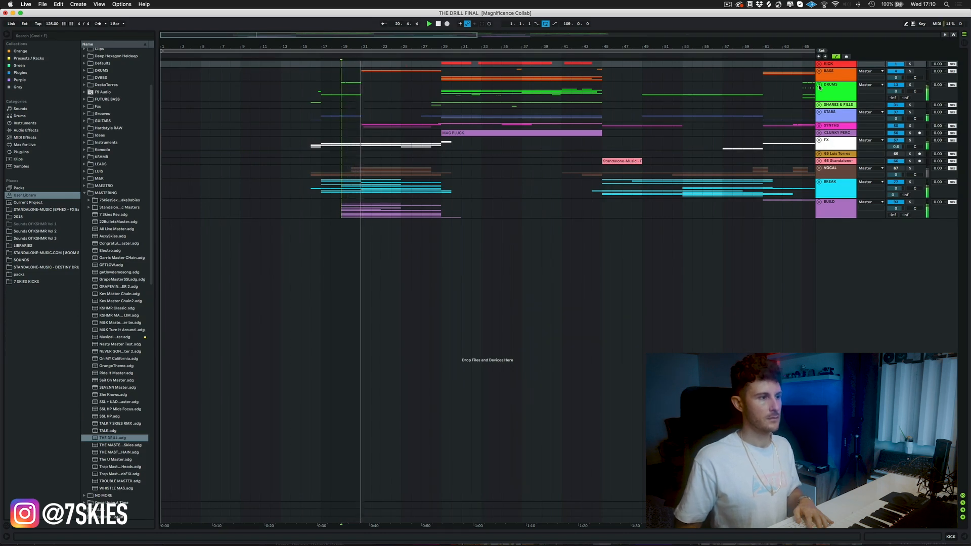
pyautogui.click(820, 85)
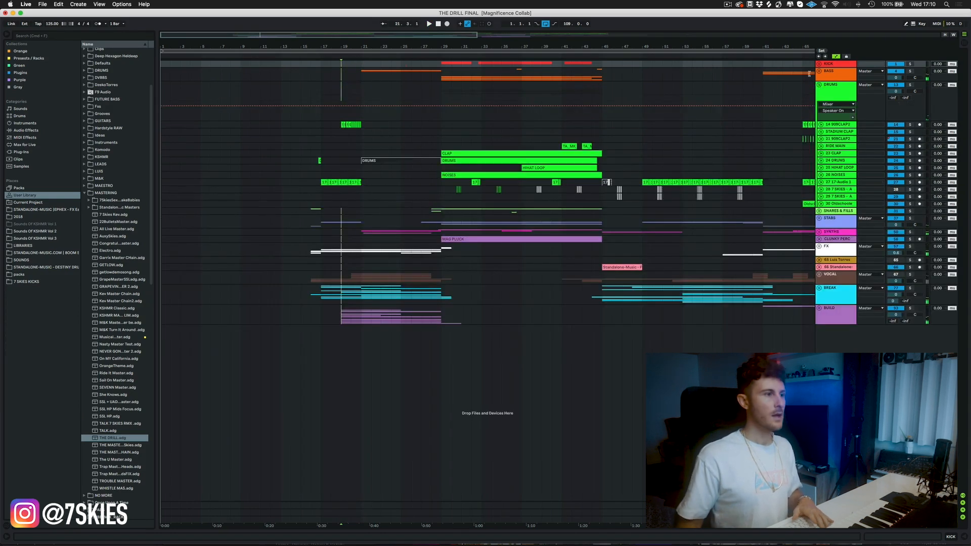
pyautogui.click(821, 183)
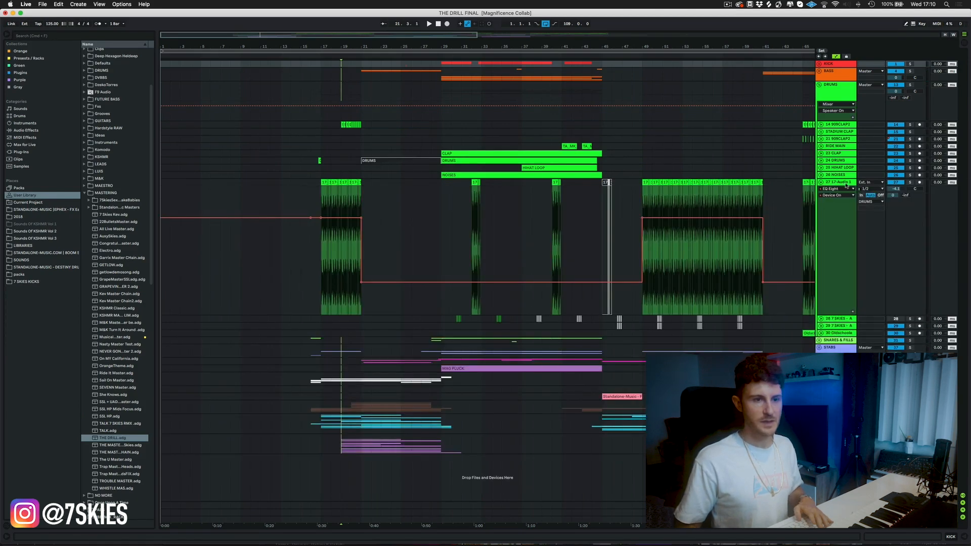
pyautogui.click(842, 183)
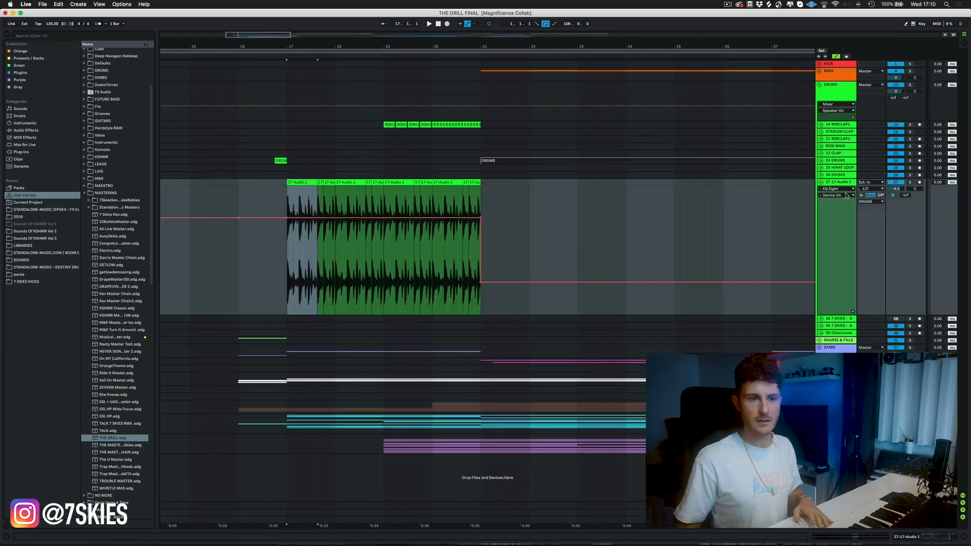
# Step: Display the EQ Eight 8 Frequency A automation on track 27 17-Audio 1
pyautogui.click(845, 189)
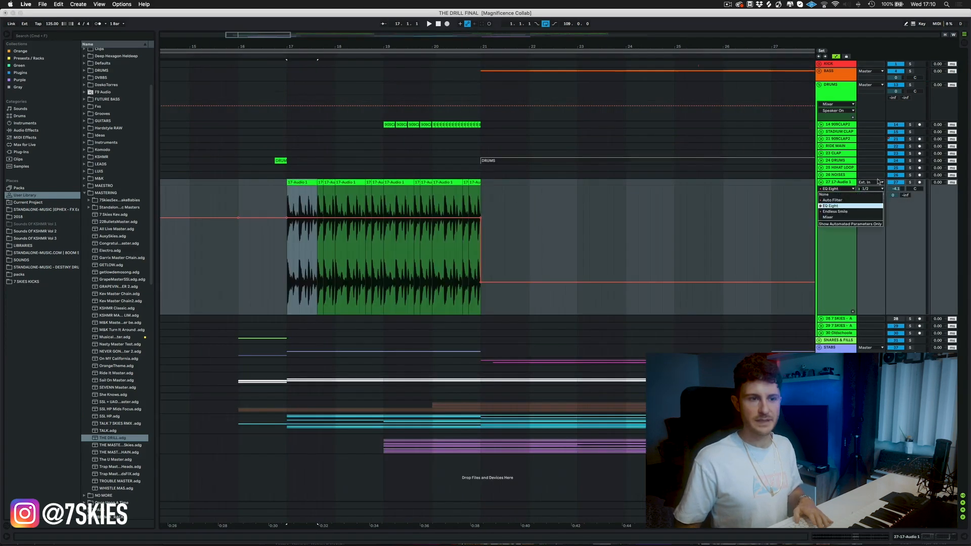
pyautogui.click(844, 201)
pyautogui.click(845, 188)
pyautogui.click(840, 195)
pyautogui.click(837, 195)
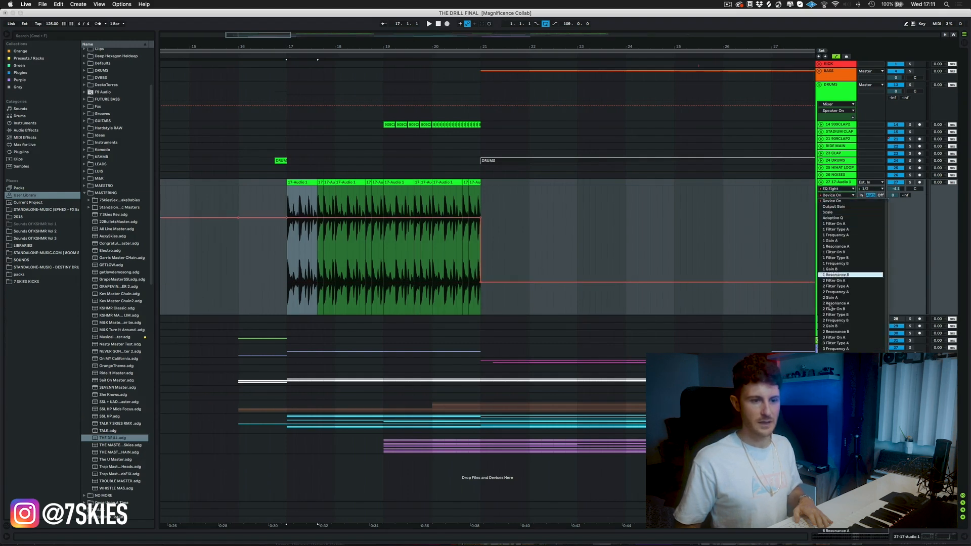
pyautogui.scroll(-10, 840, 384)
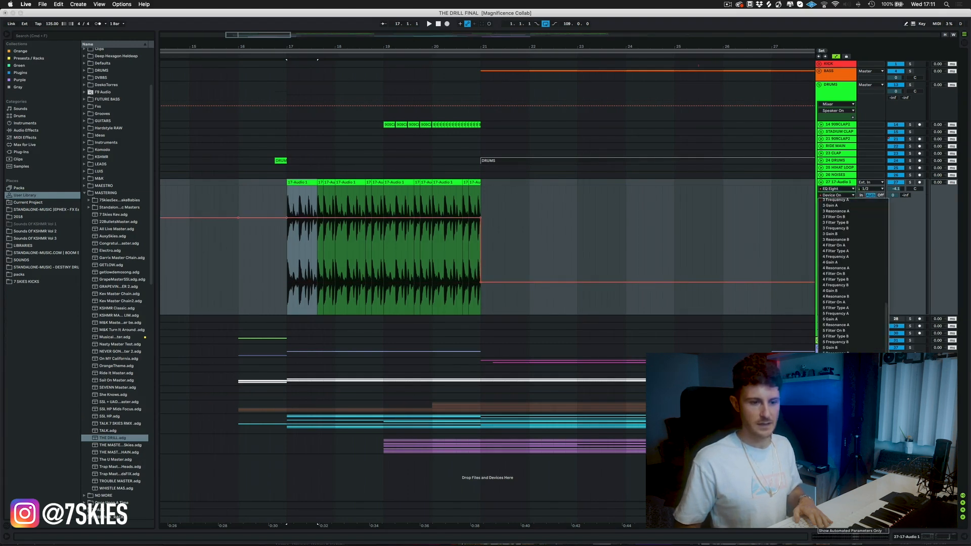
pyautogui.click(836, 485)
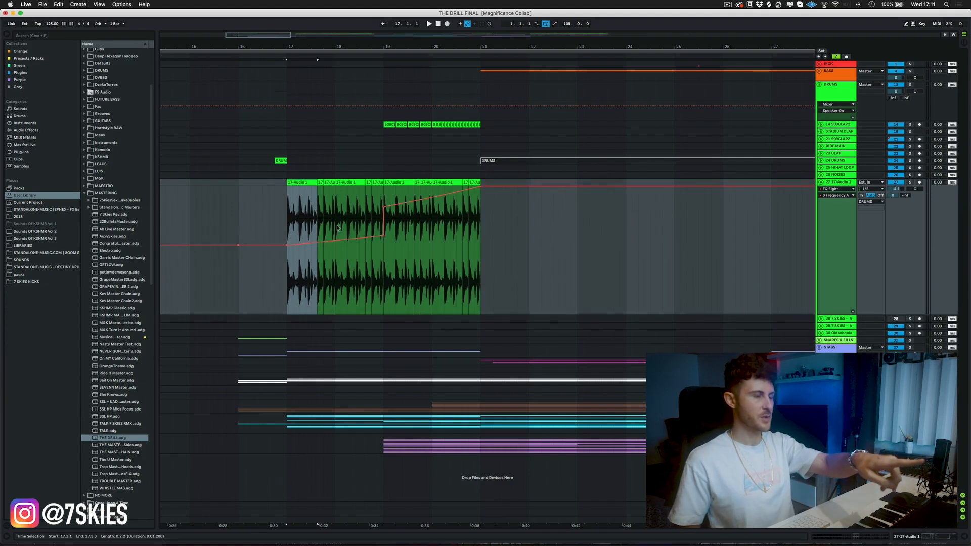
# Step: Replace the two stepped breakpoints at bar 19 with a single one so the frequency automation rises smoothly from bar 17 to 21
pyautogui.click(383, 208)
pyautogui.click(383, 236)
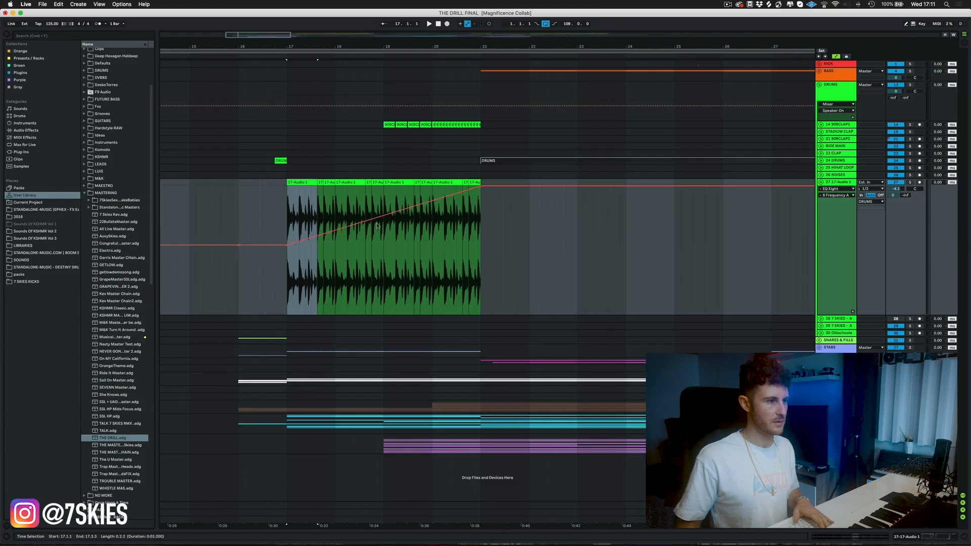
pyautogui.click(381, 217)
# Step: Solo track 27 17-Audio 1 and play it from just before bar 17 to audition the filter sweep
pyautogui.click(280, 216)
pyautogui.click(910, 182)
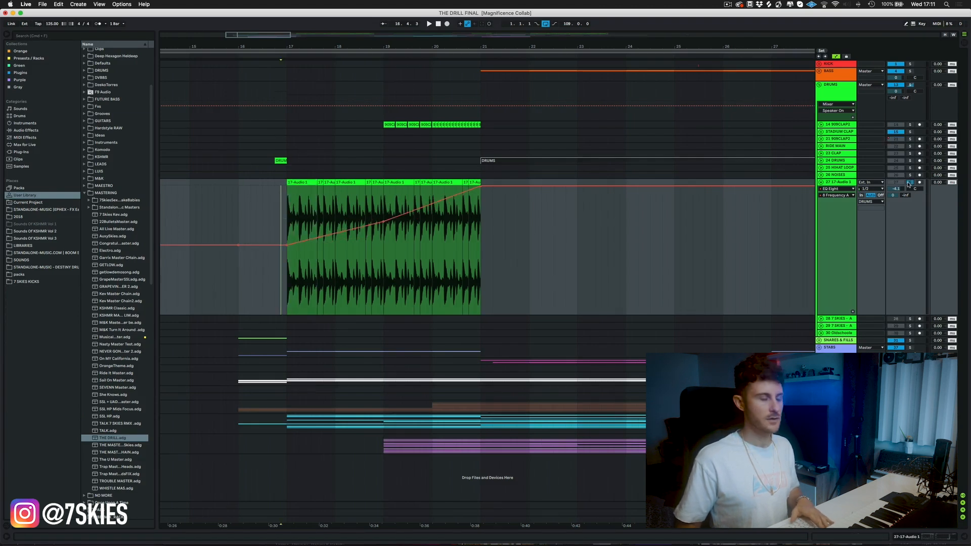
pyautogui.press('space')
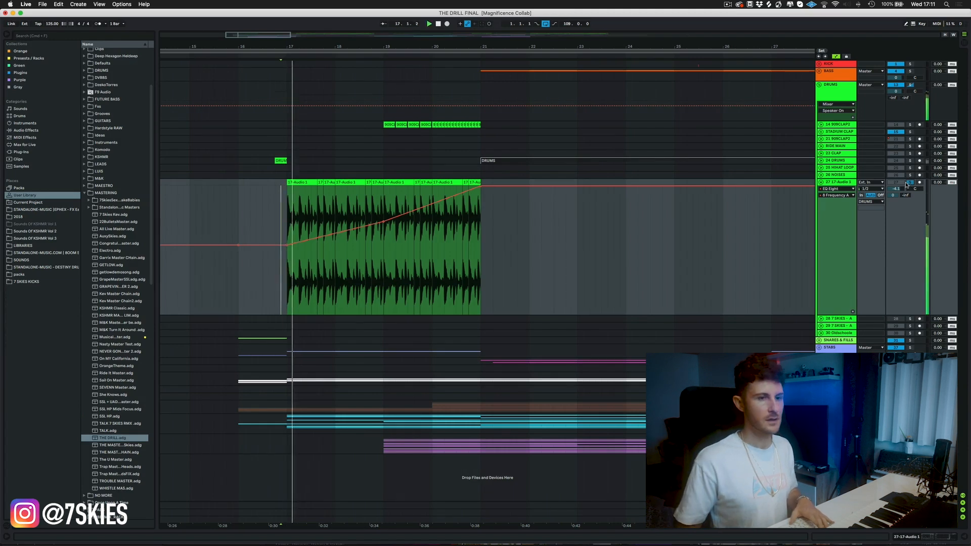
# Step: Unsolo track 27 17-Audio 1, collapse the DRUMS group and listen to the full mix on past bar 21
pyautogui.click(909, 182)
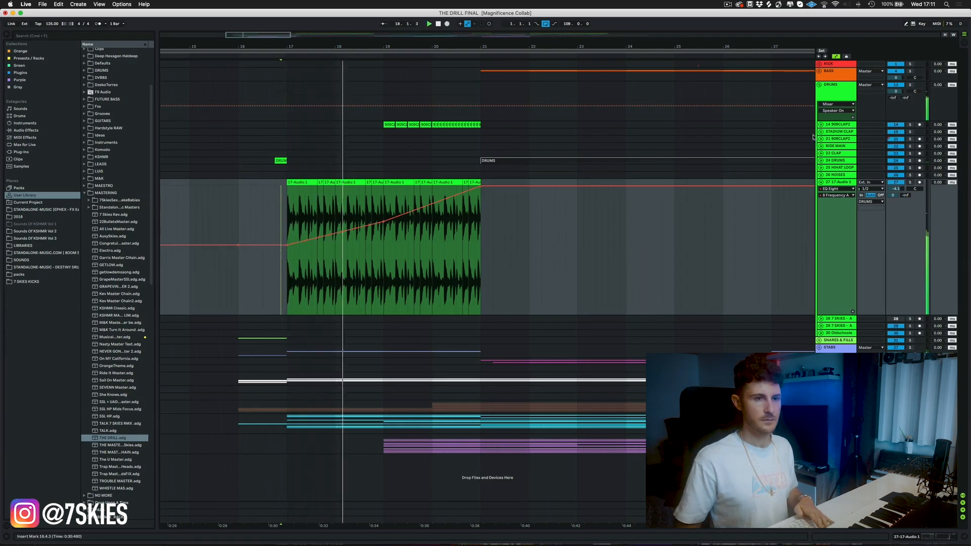
pyautogui.click(820, 85)
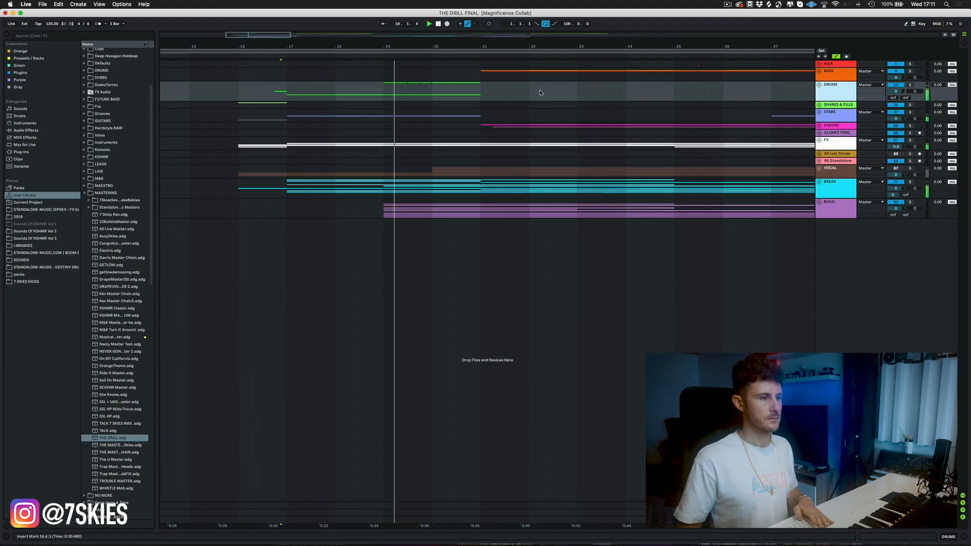
pyautogui.moveTo(421, 45); pyautogui.dragTo(456, 45)
pyautogui.press('space')
# Step: Expand all track groups, enlarge the tracks of the BUILD group and hide the automation lanes
pyautogui.press('super+alt+u')
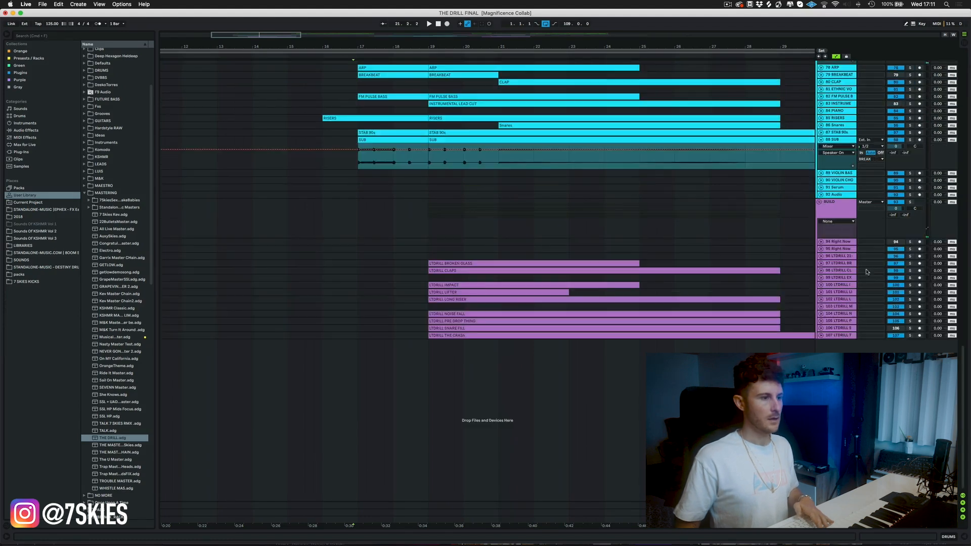
pyautogui.scroll(10, 399, 121)
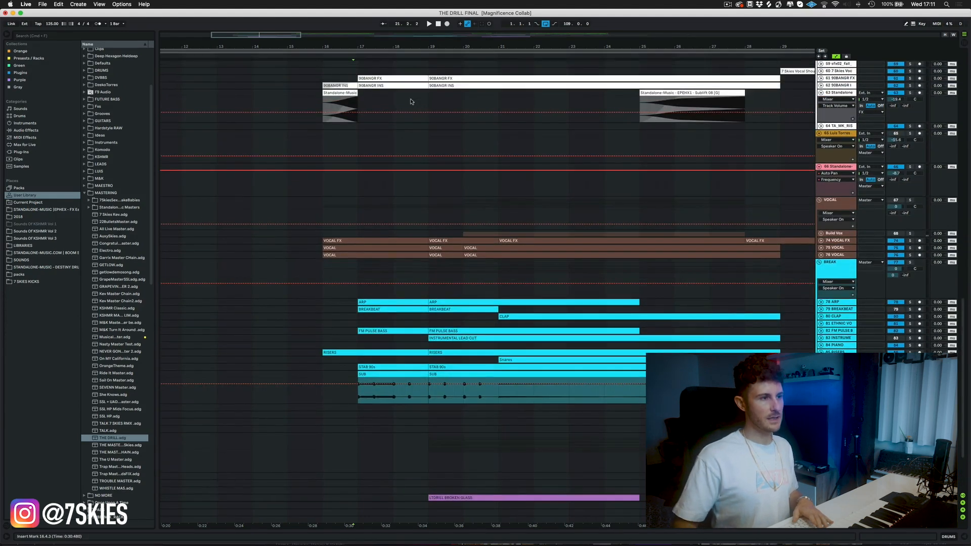
pyautogui.scroll(20, 411, 102)
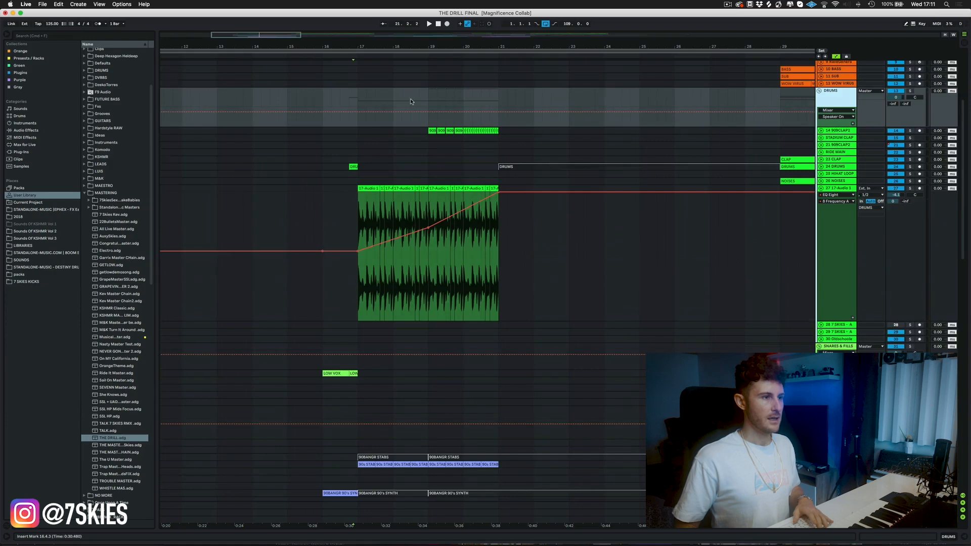
pyautogui.scroll(3, 411, 101)
pyautogui.scroll(-15, 442, 268)
pyautogui.scroll(-15, 442, 268)
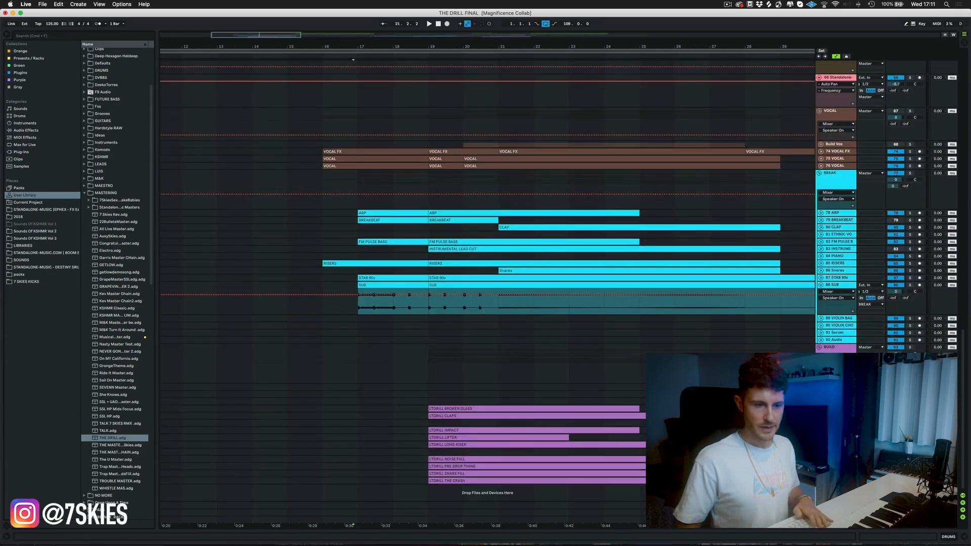
pyautogui.keyDown('alt'); pyautogui.click(821, 423); pyautogui.keyUp('alt')
pyautogui.scroll(-10, 666, 326)
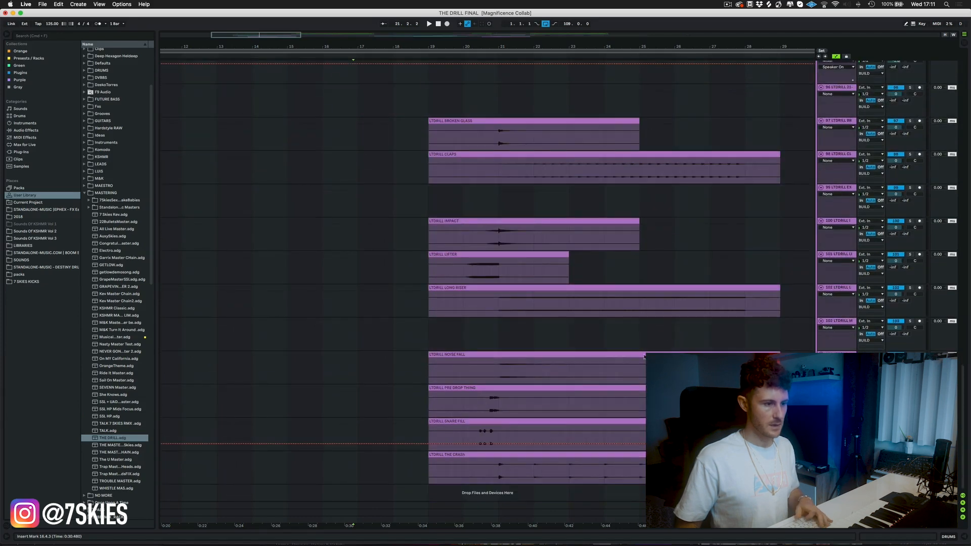
pyautogui.press('a')
# Step: Solo track 104 LTDRILL NOISE FALL, audition it from bar 21, and unsolo it
pyautogui.moveTo(499, 377); pyautogui.dragTo(517, 377)
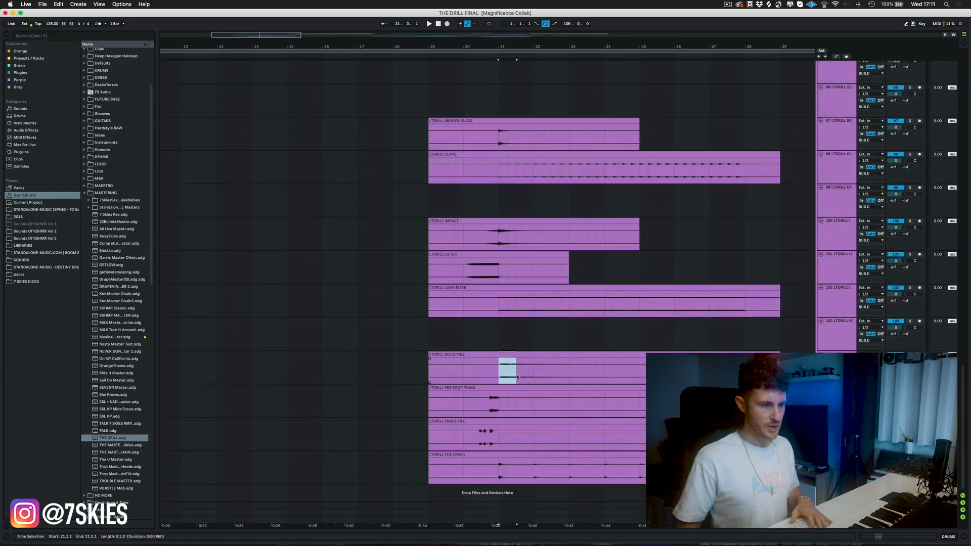
pyautogui.click(910, 355)
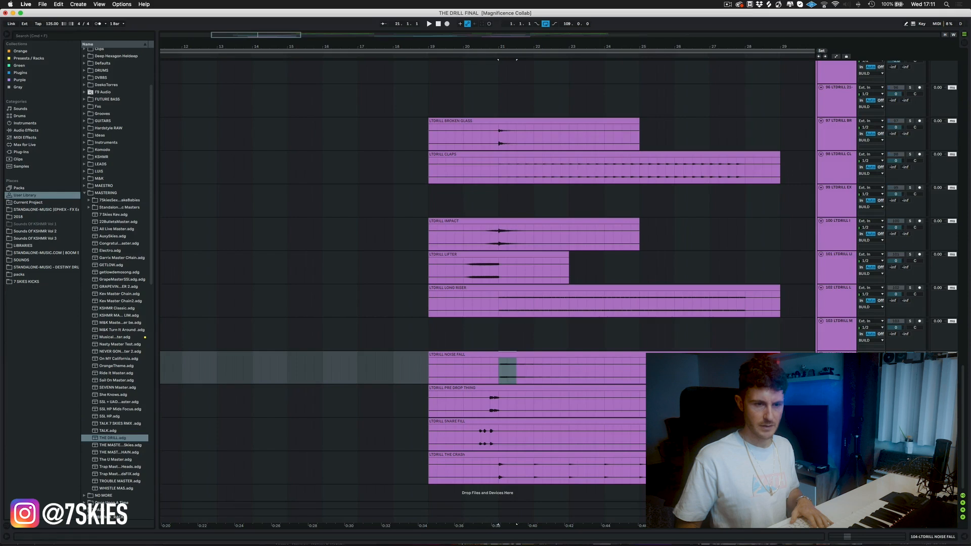
pyautogui.click(498, 376)
pyautogui.press('space')
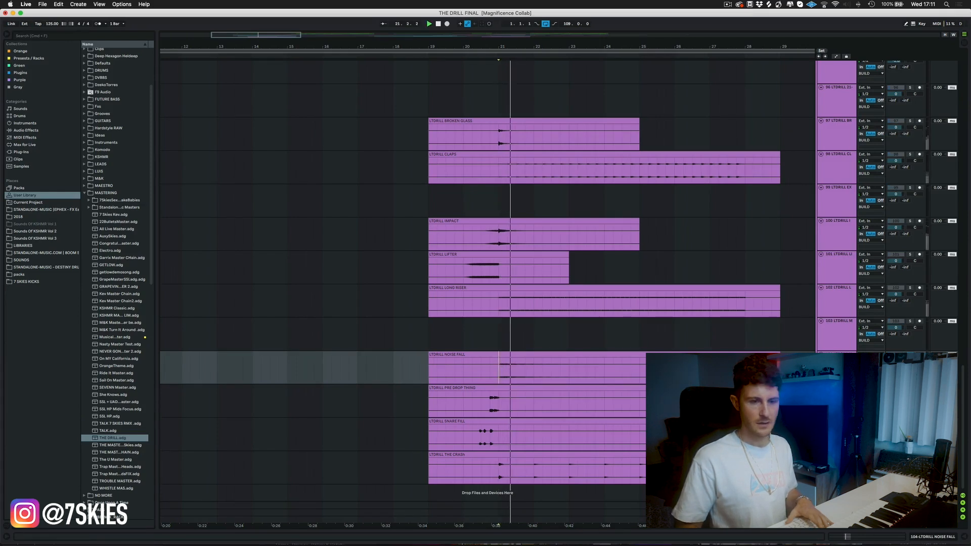
pyautogui.press('s')
# Step: Place a reversed two-beat copy of the noise fall from bar 21 at 18.3.1, ending at bar 19, and play it
pyautogui.moveTo(499, 378); pyautogui.dragTo(407, 358)
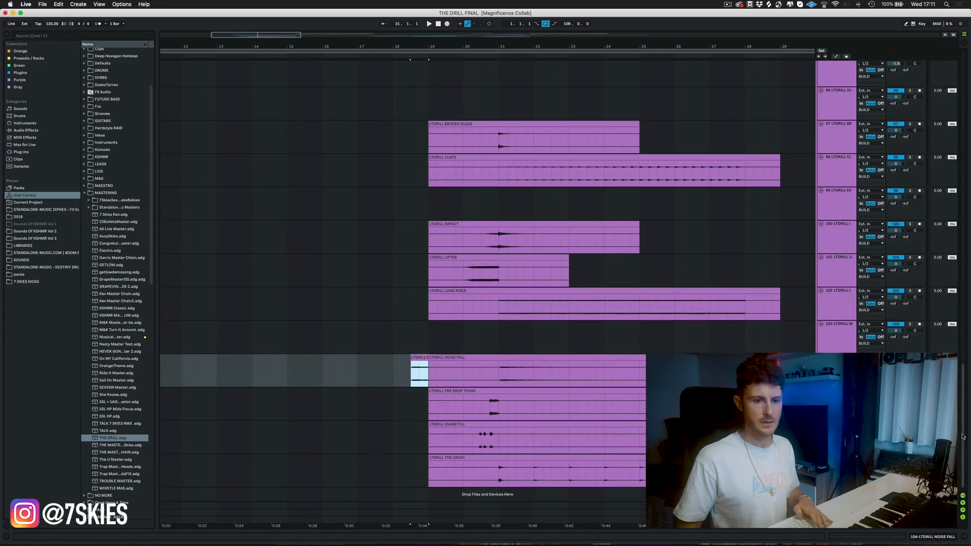
pyautogui.moveTo(964, 450)
pyautogui.mouseDown()
pyautogui.moveTo(965, 58)
pyautogui.moveTo(962, 449)
pyautogui.mouseUp()
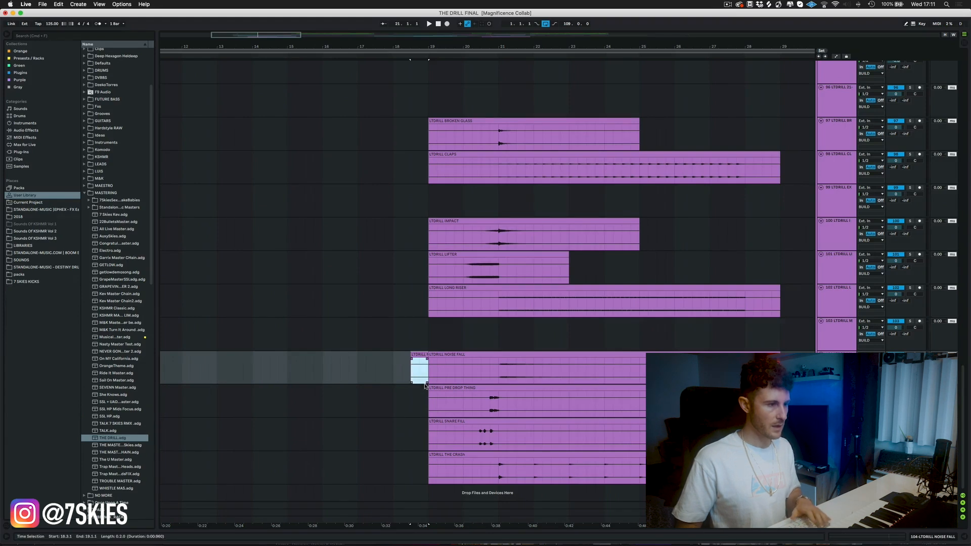
pyautogui.click(412, 375)
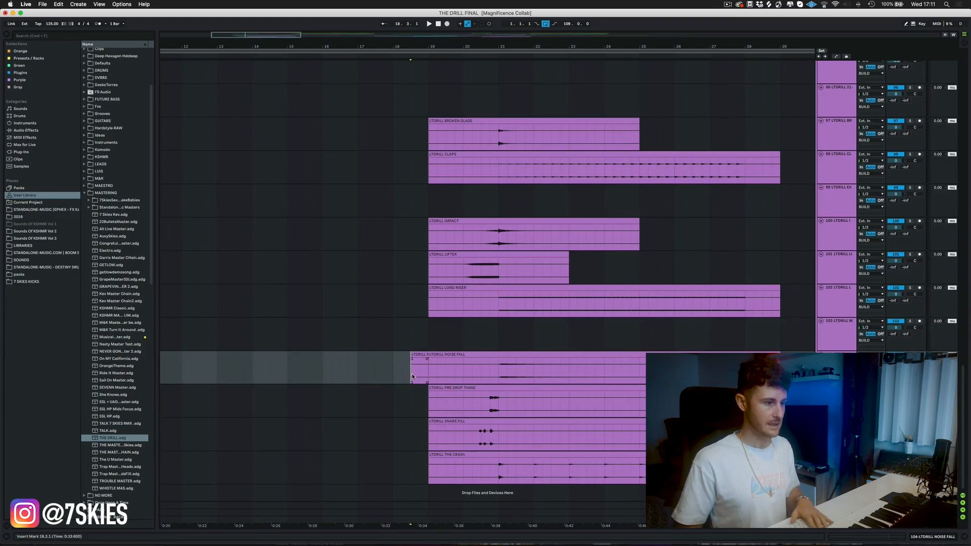
pyautogui.press('space')
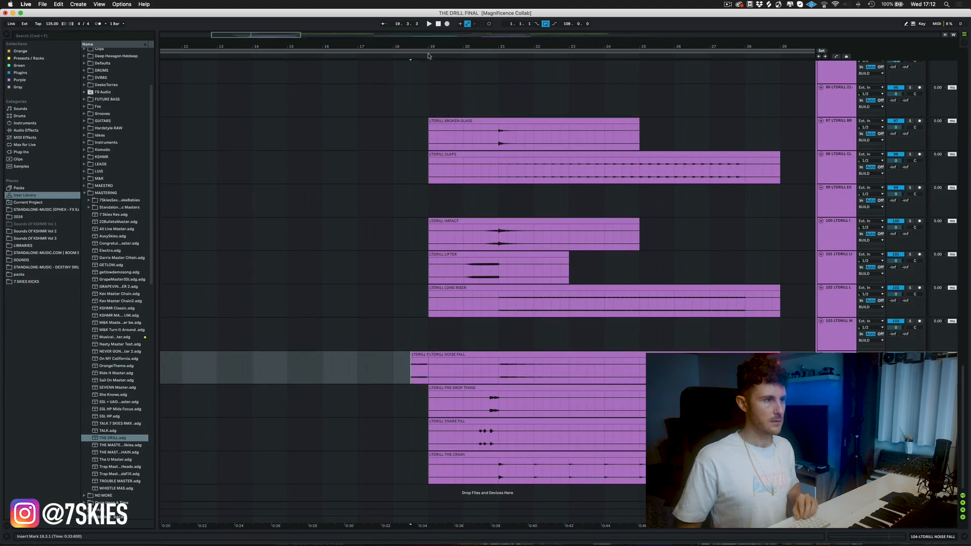
# Step: Add a long fade-in across the reversed noise clip before bar 19 and play the transition from bar 18
pyautogui.moveTo(419, 47); pyautogui.dragTo(422, 52)
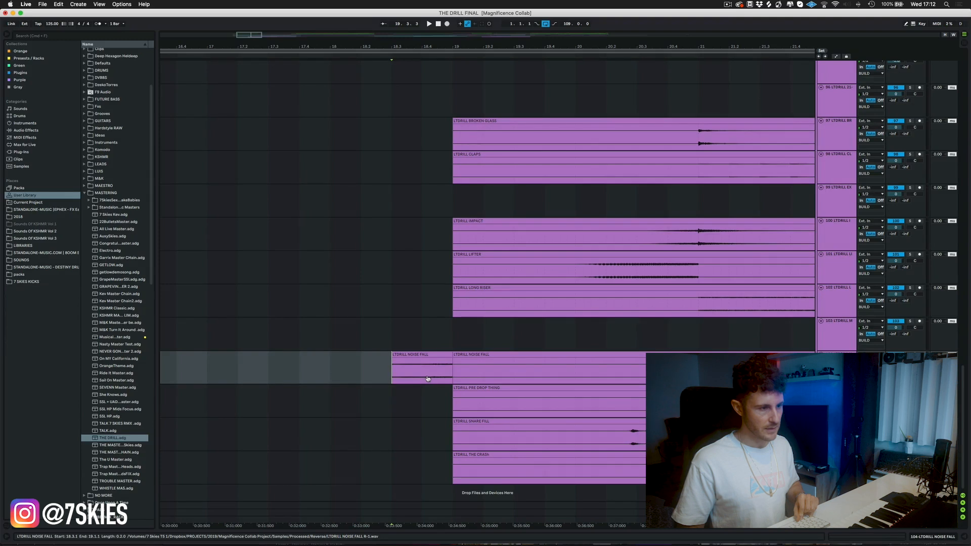
pyautogui.click(384, 376)
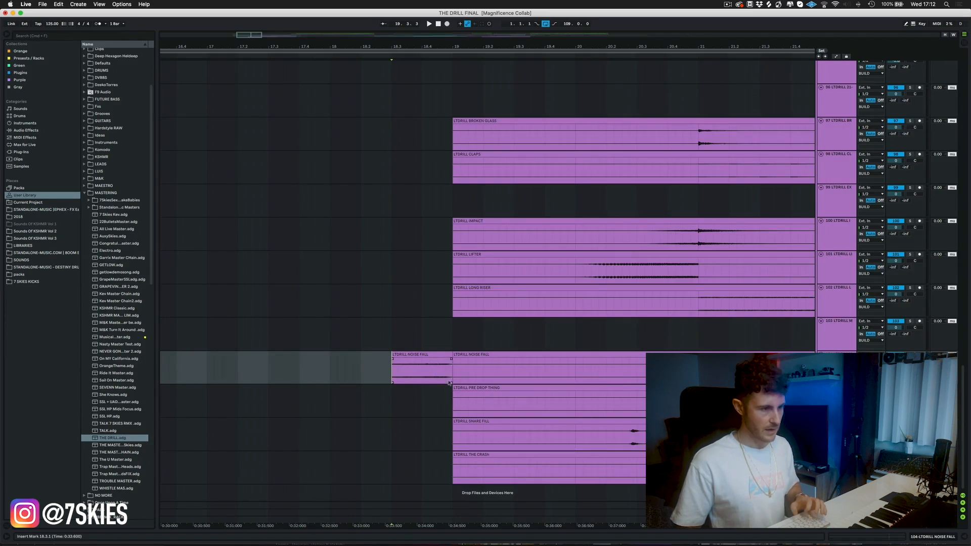
pyautogui.moveTo(442, 47); pyautogui.dragTo(479, 392)
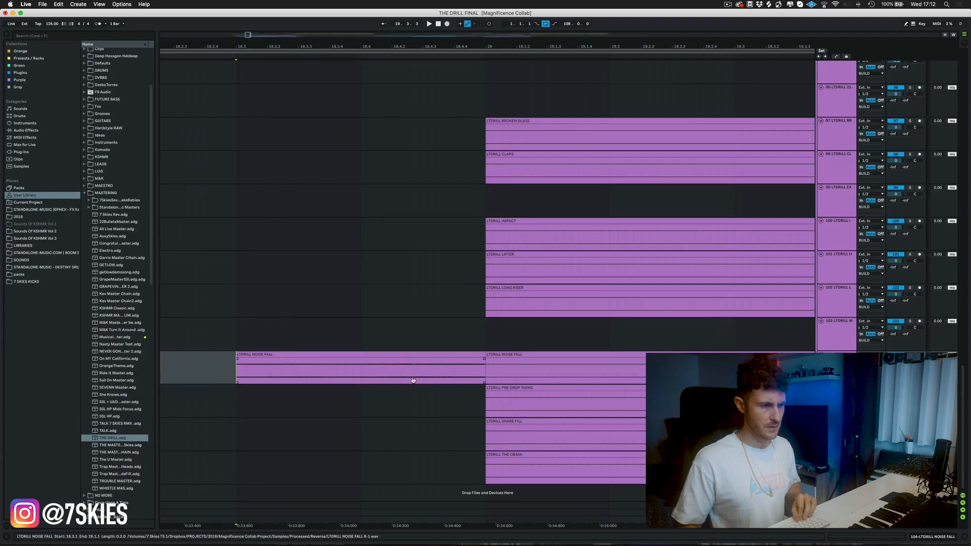
pyautogui.moveTo(238, 360); pyautogui.dragTo(469, 375)
pyautogui.moveTo(260, 48); pyautogui.dragTo(309, 10)
pyautogui.press('space')
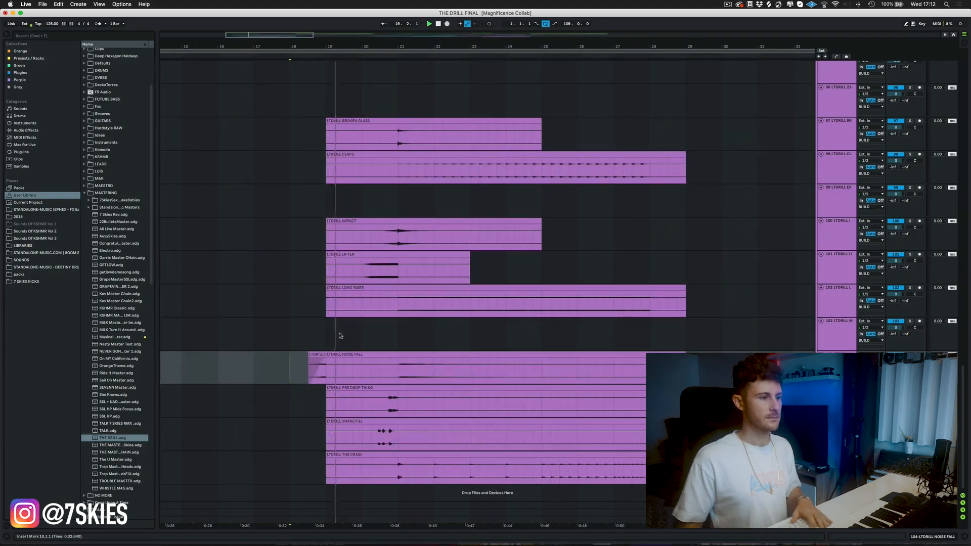
pyautogui.press('space')
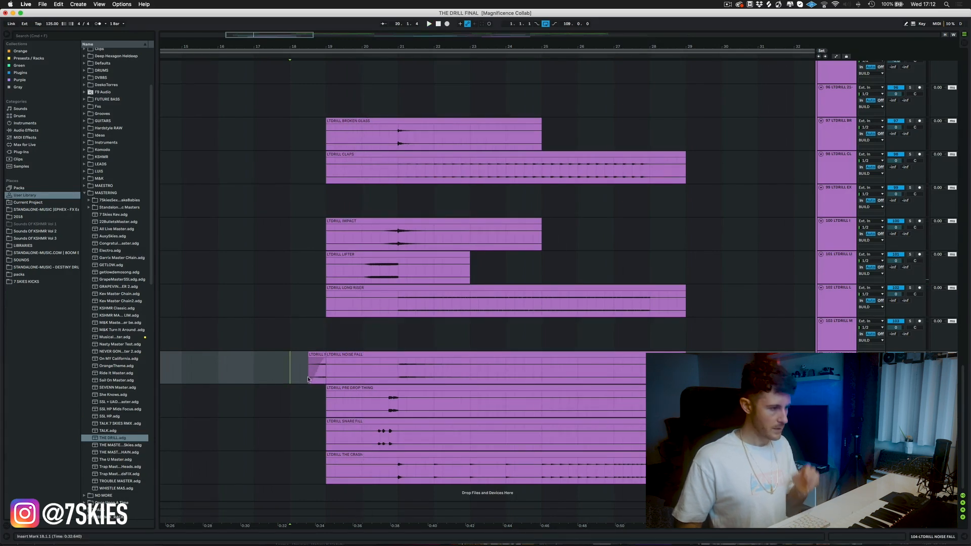
# Step: Replay the reversed noise clip from 18.3, lower its clip gain to about -3.5 dB and close its clip settings
pyautogui.press('space')
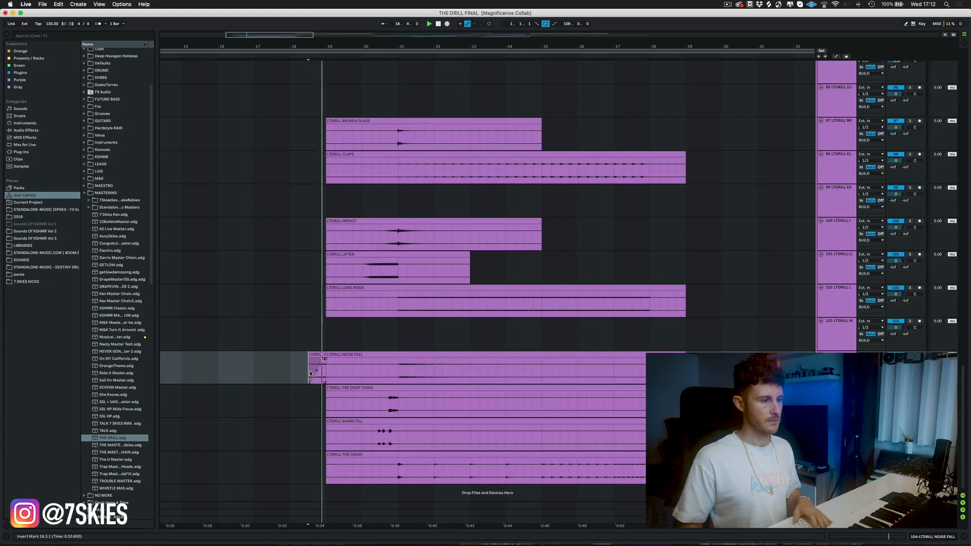
pyautogui.press('space')
pyautogui.click(319, 354)
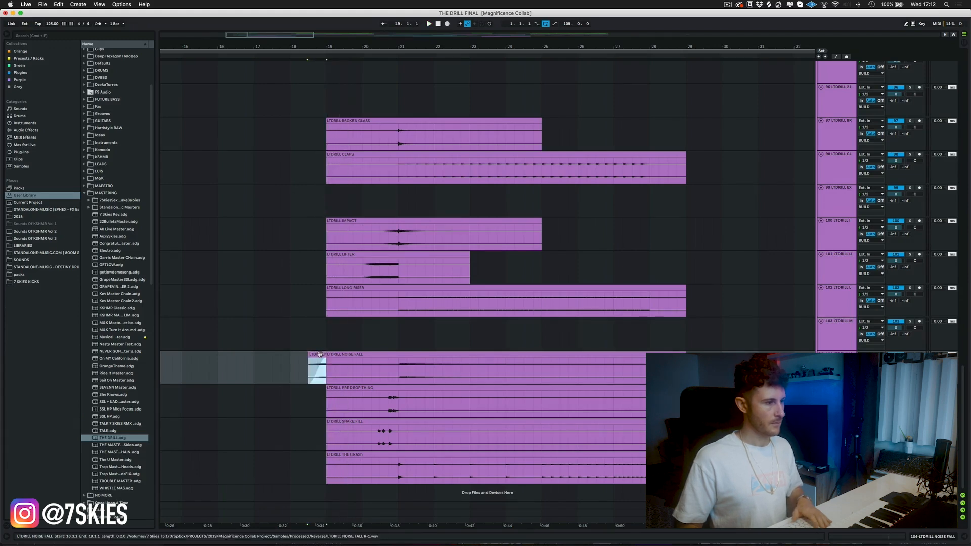
pyautogui.doubleClick(320, 354)
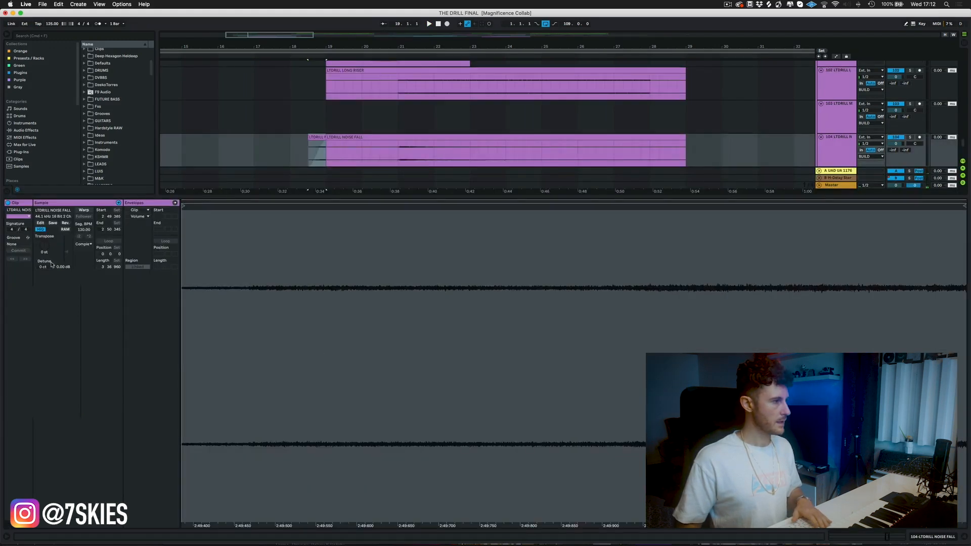
pyautogui.moveTo(66, 253); pyautogui.dragTo(66, 257)
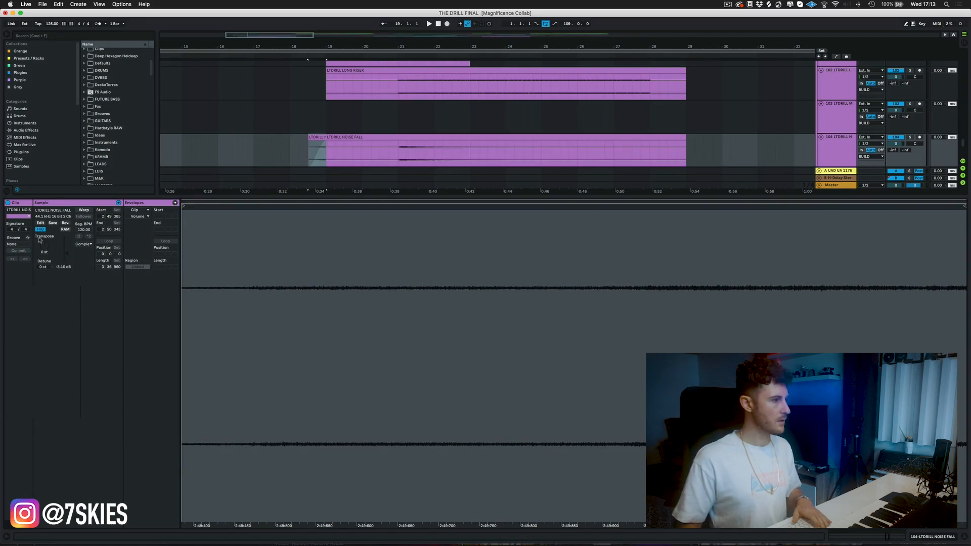
pyautogui.click(965, 541)
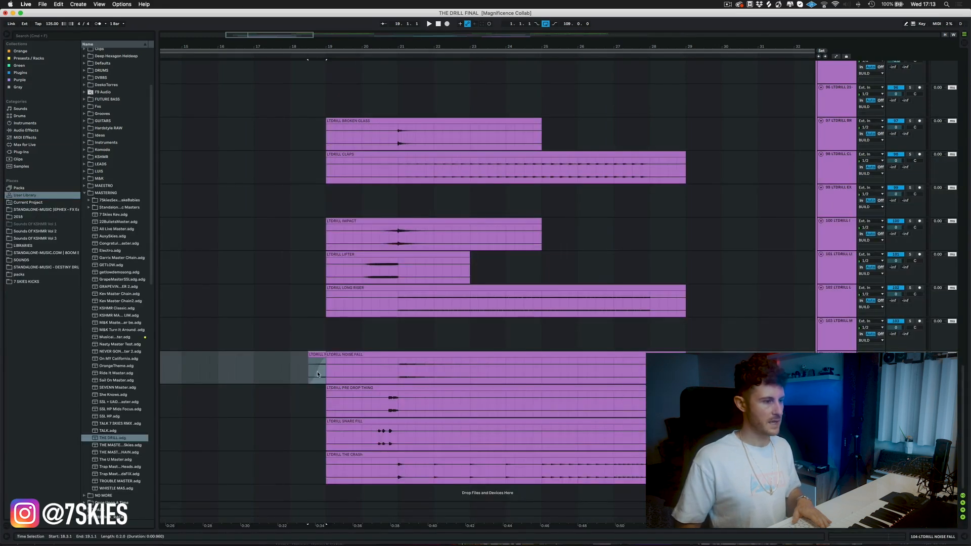
# Step: Play the transition from 18.3 onward and restore the overview of the whole arrangement with all groups collapsed
pyautogui.press('space')
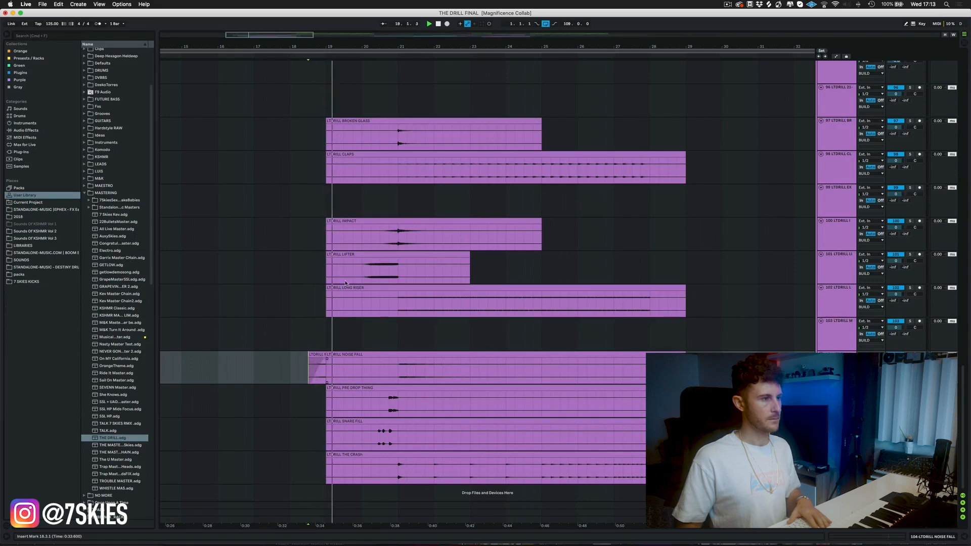
pyautogui.press('h')
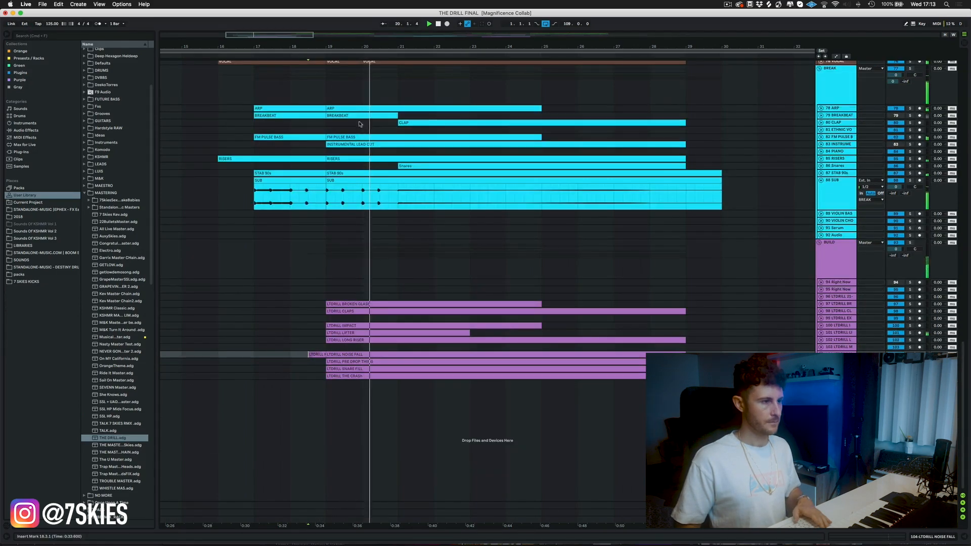
pyautogui.press('w')
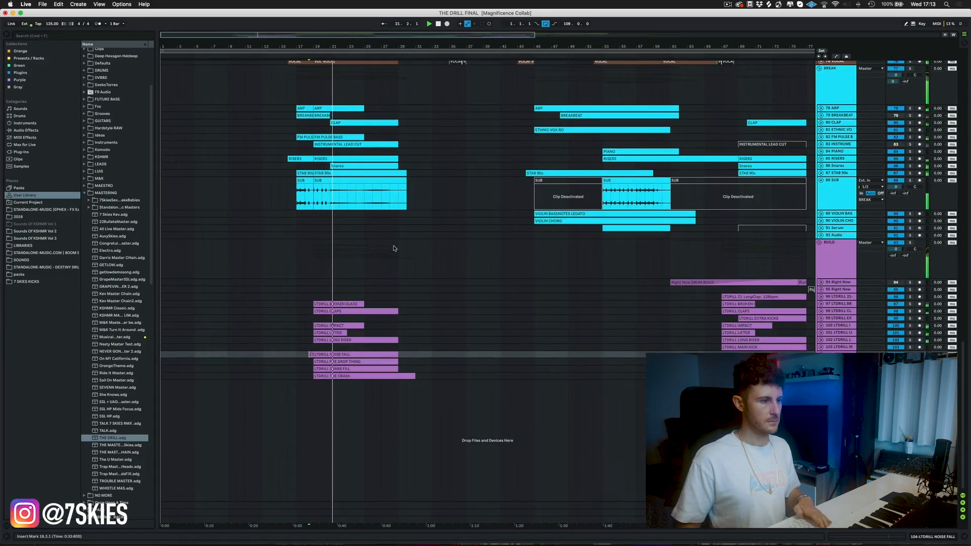
pyautogui.keyDown('alt'); pyautogui.click(819, 243); pyautogui.keyUp('alt')
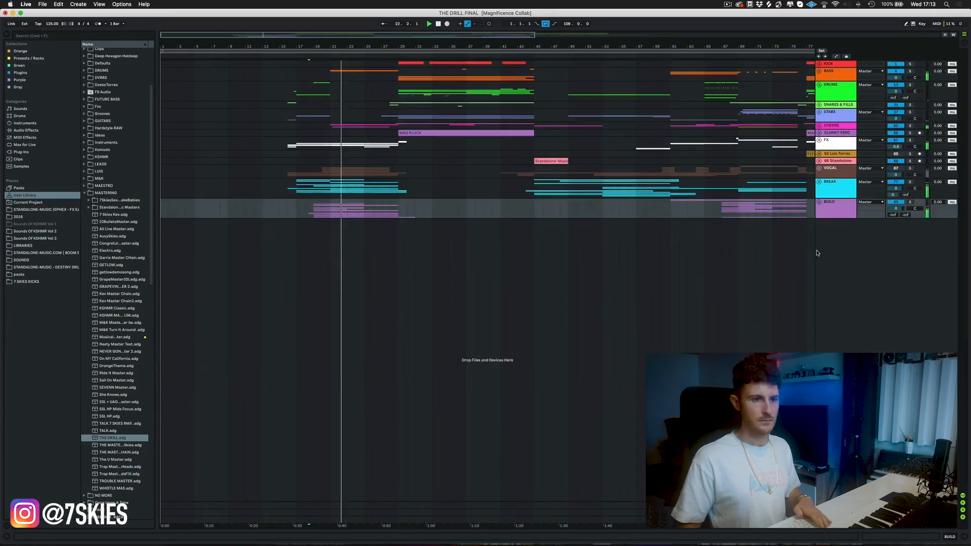
pyautogui.press('space')
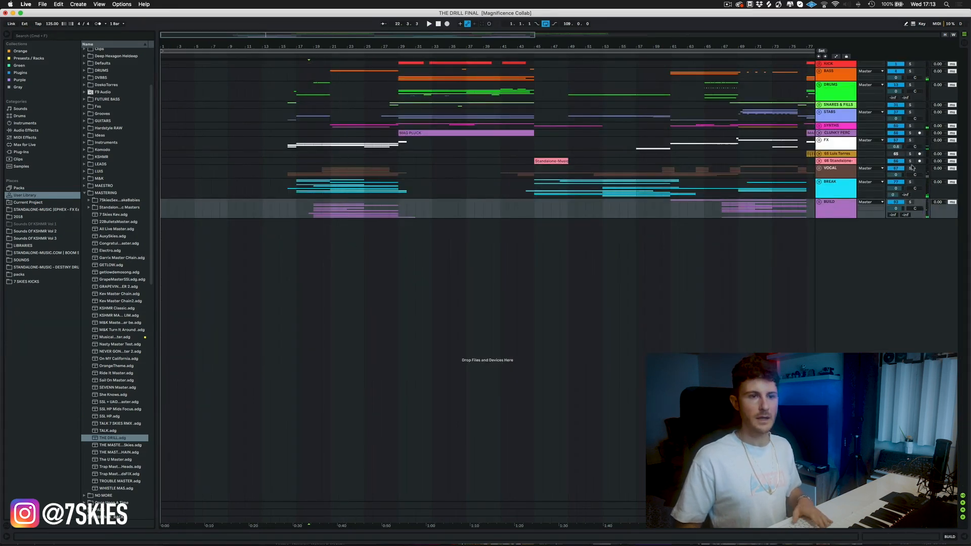
# Step: Expand the groups, inspect the tracks of the second break around bar 61 and play from bar 61
pyautogui.click(841, 117)
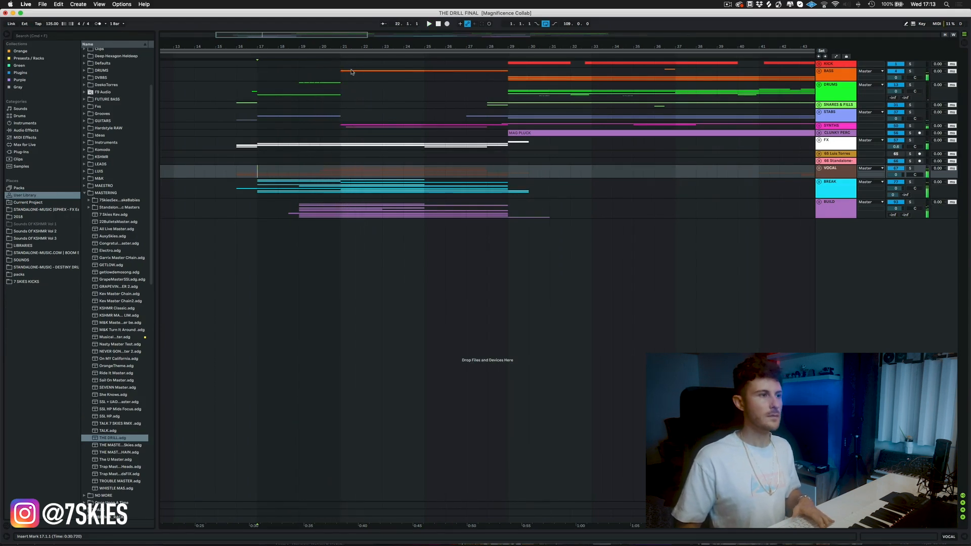
pyautogui.moveTo(364, 45); pyautogui.dragTo(364, 22)
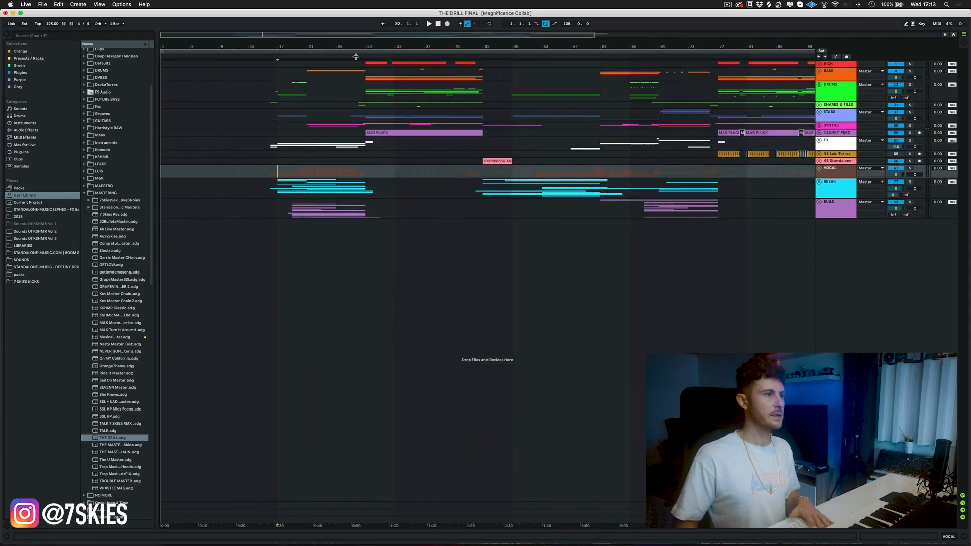
pyautogui.moveTo(385, 46); pyautogui.dragTo(385, 32)
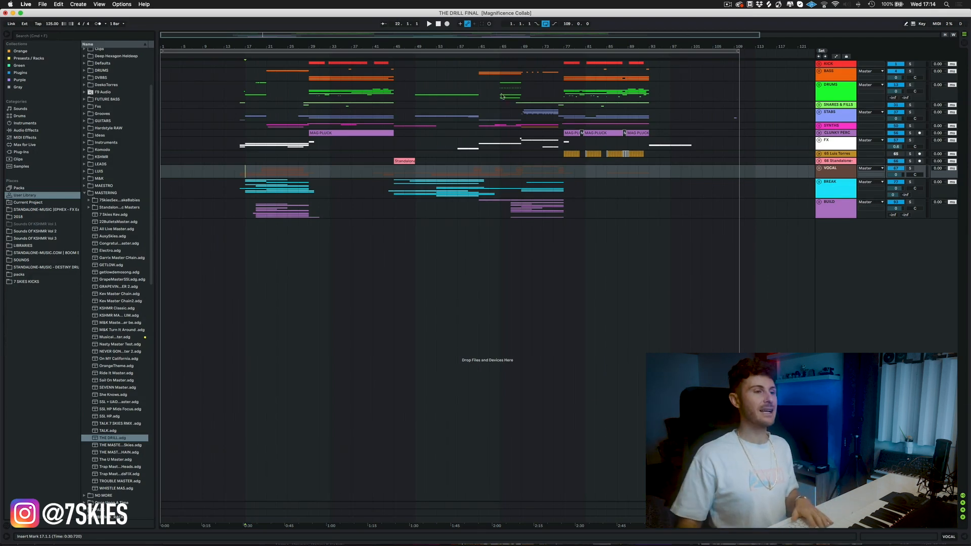
pyautogui.moveTo(482, 46); pyautogui.dragTo(479, 91)
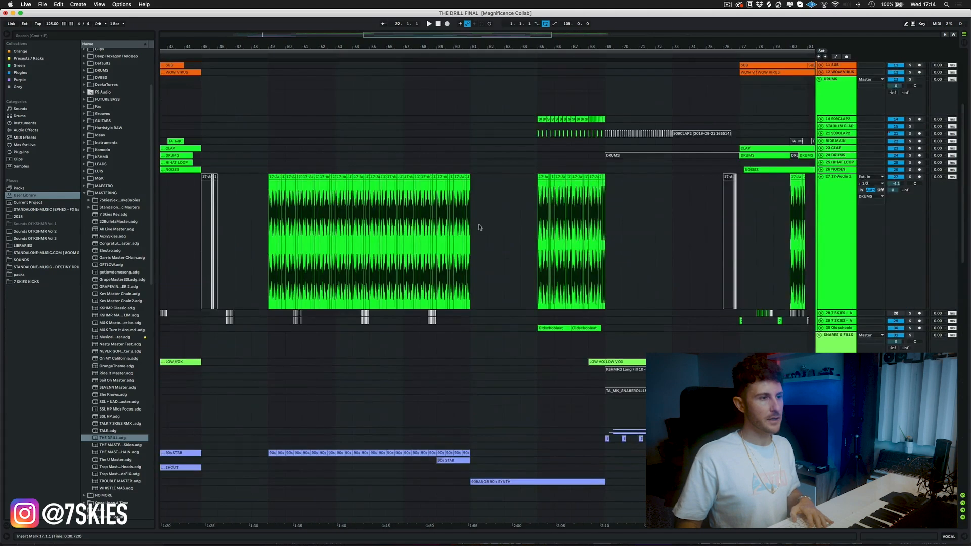
pyautogui.scroll(3, 480, 225)
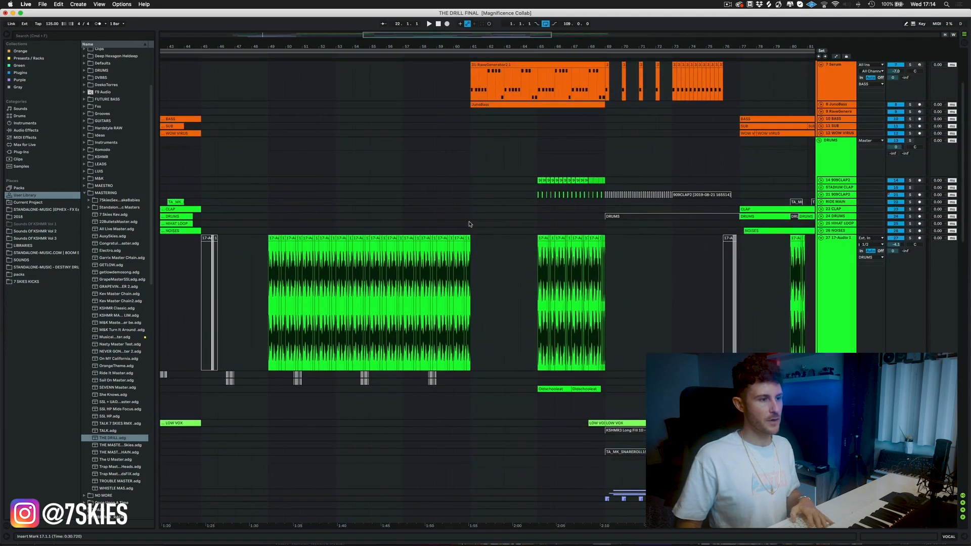
pyautogui.click(470, 224)
pyautogui.moveTo(485, 45)
pyautogui.mouseDown()
pyautogui.moveTo(484, 74)
pyautogui.moveTo(484, 53)
pyautogui.mouseUp()
pyautogui.scroll(-15, 484, 212)
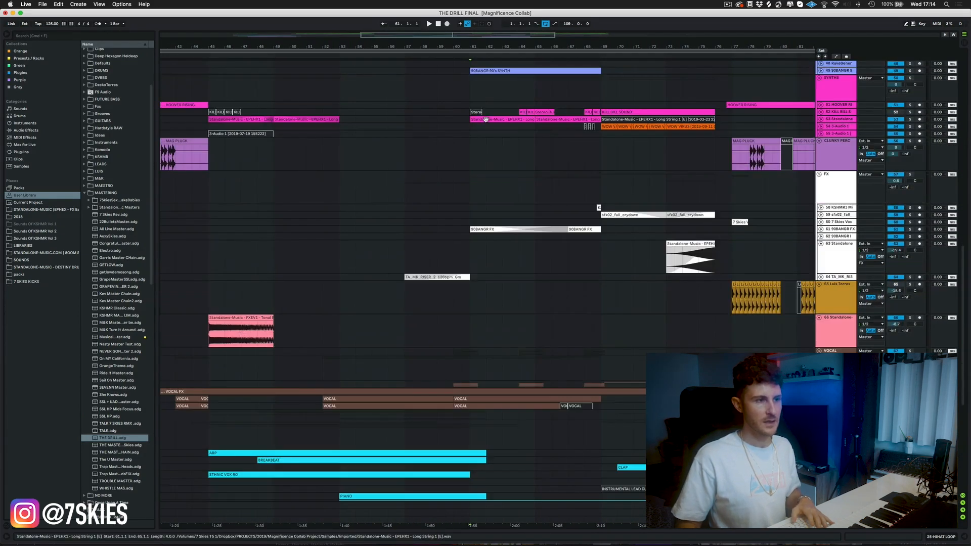
pyautogui.scroll(-5, 486, 202)
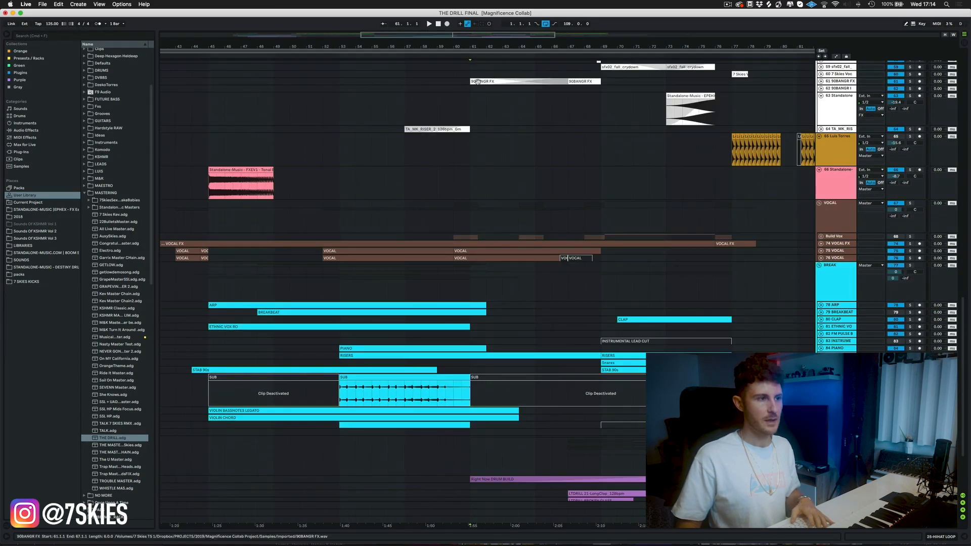
pyautogui.click(470, 146)
pyautogui.press('space')
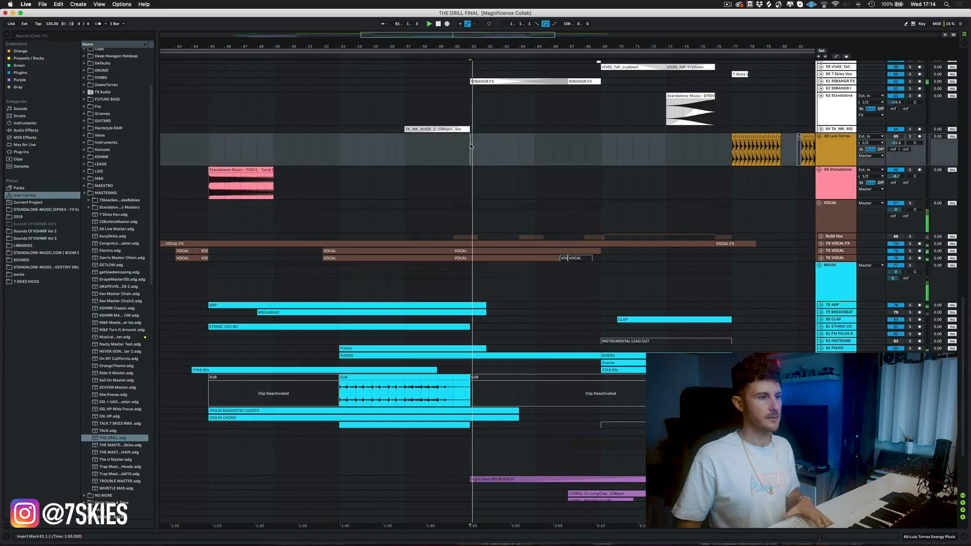
pyautogui.press('space')
# Step: Examine the layers between bars 61 and 77, collapse all groups, and check the DRUMS group from bar 61 to 65
pyautogui.moveTo(530, 44); pyautogui.dragTo(530, 26)
pyautogui.scroll(10, 559, 168)
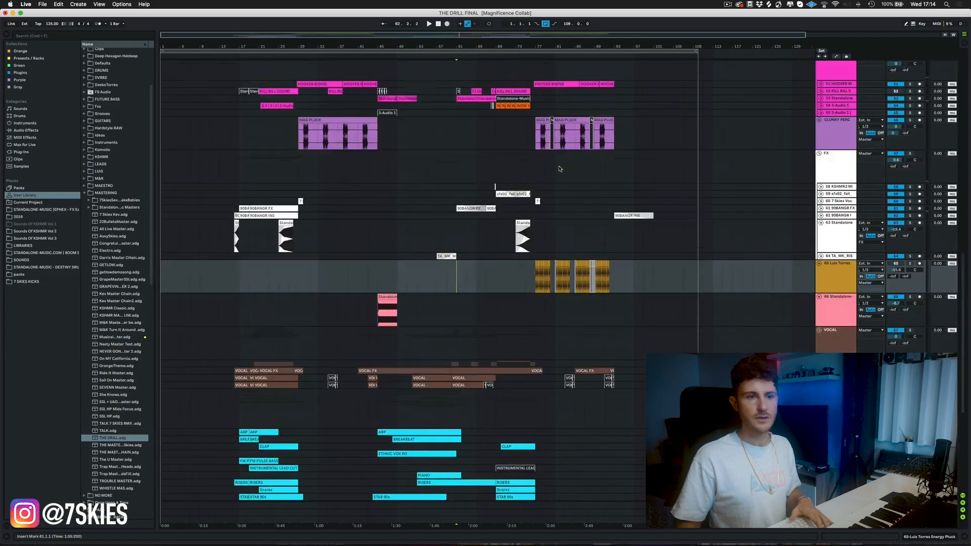
pyautogui.scroll(3, 559, 168)
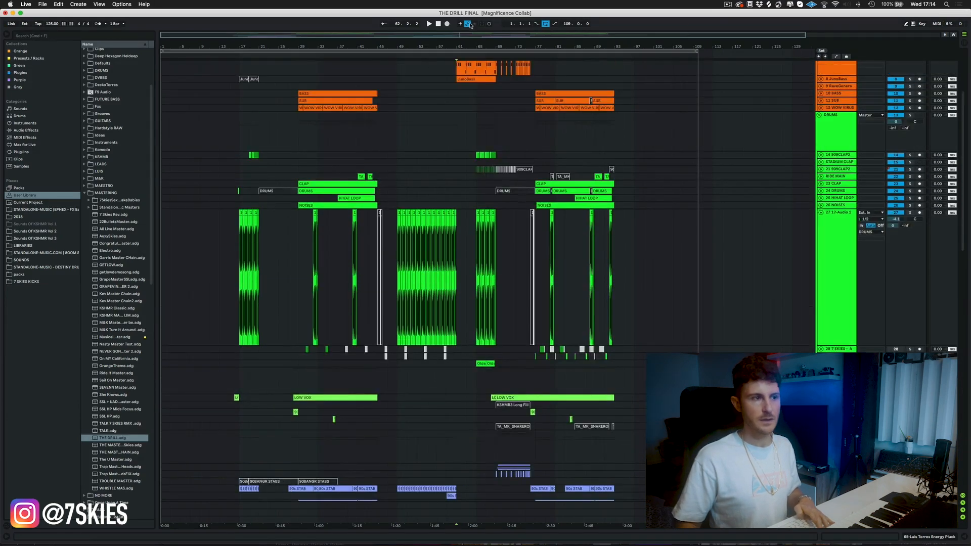
pyautogui.moveTo(502, 46); pyautogui.dragTo(502, 83)
pyautogui.scroll(7, 483, 203)
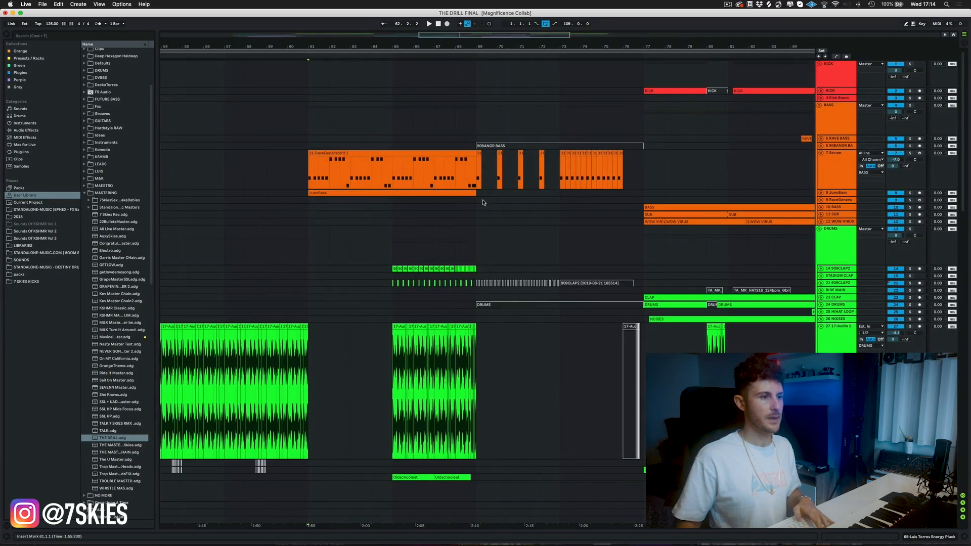
pyautogui.scroll(-15, 491, 192)
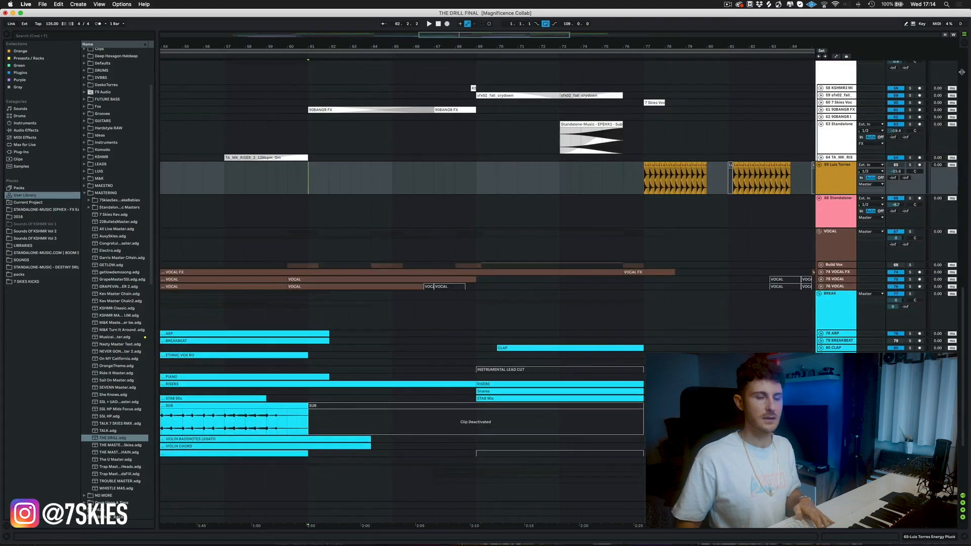
pyautogui.keyDown('alt'); pyautogui.click(819, 166); pyautogui.keyUp('alt')
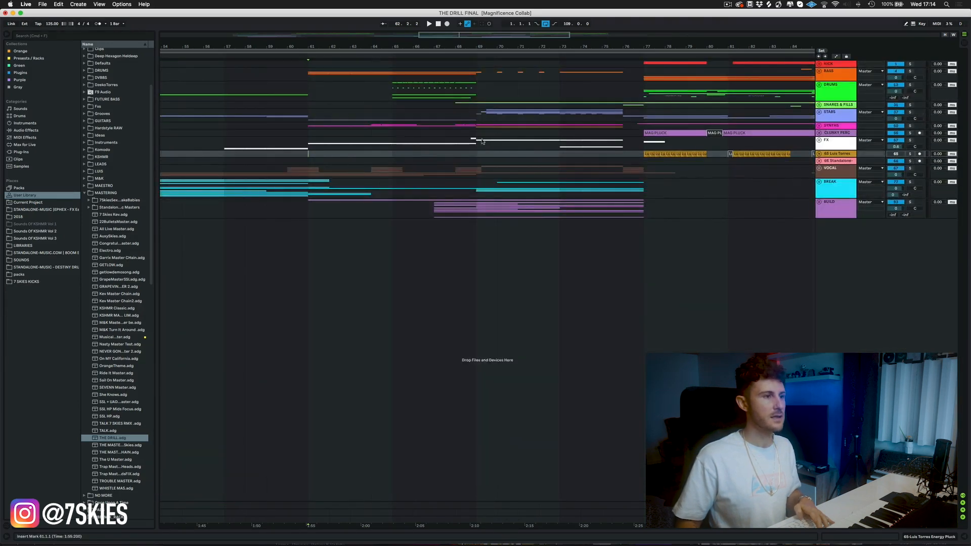
pyautogui.press('space')
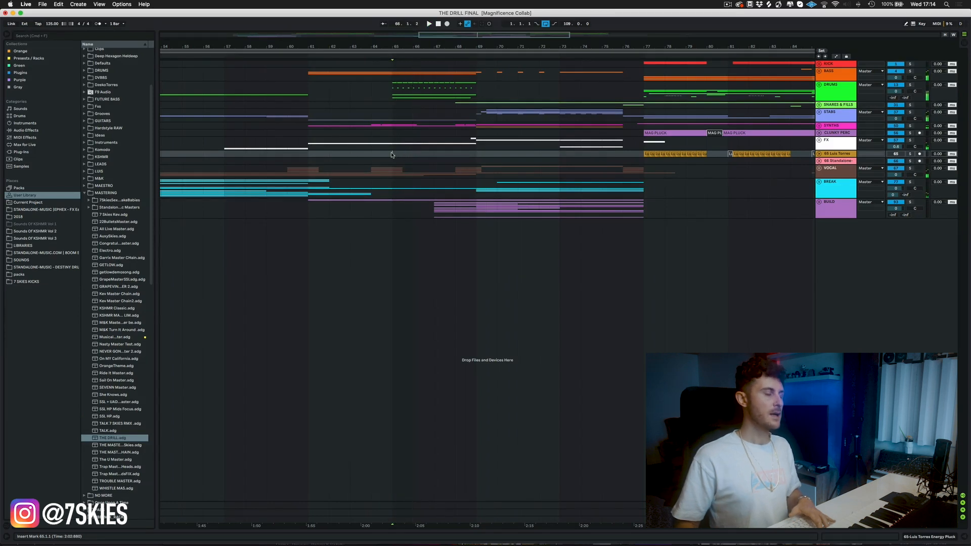
pyautogui.moveTo(308, 84); pyautogui.dragTo(362, 96)
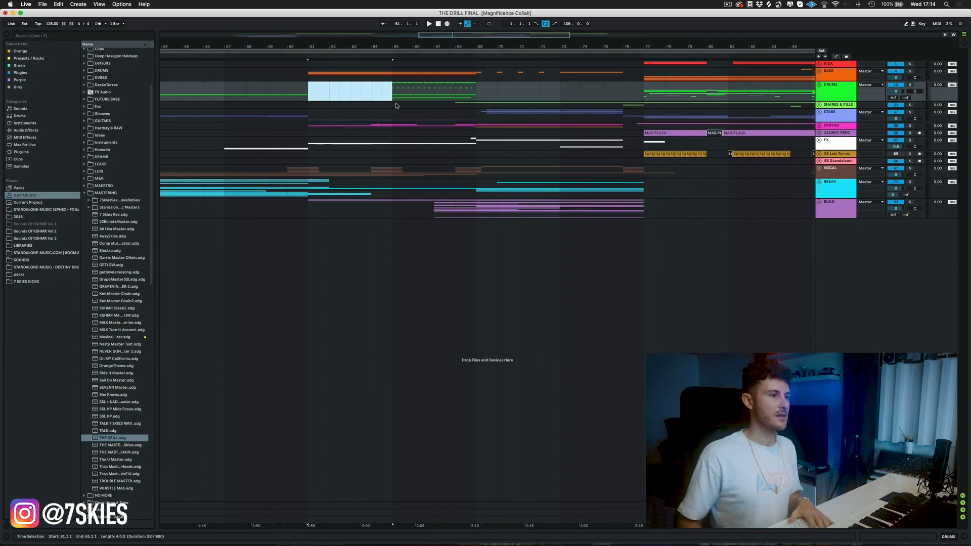
# Step: Try deleting the time from bar 65 to bar 69 across all tracks and play the join
pyautogui.moveTo(393, 217); pyautogui.dragTo(474, 46)
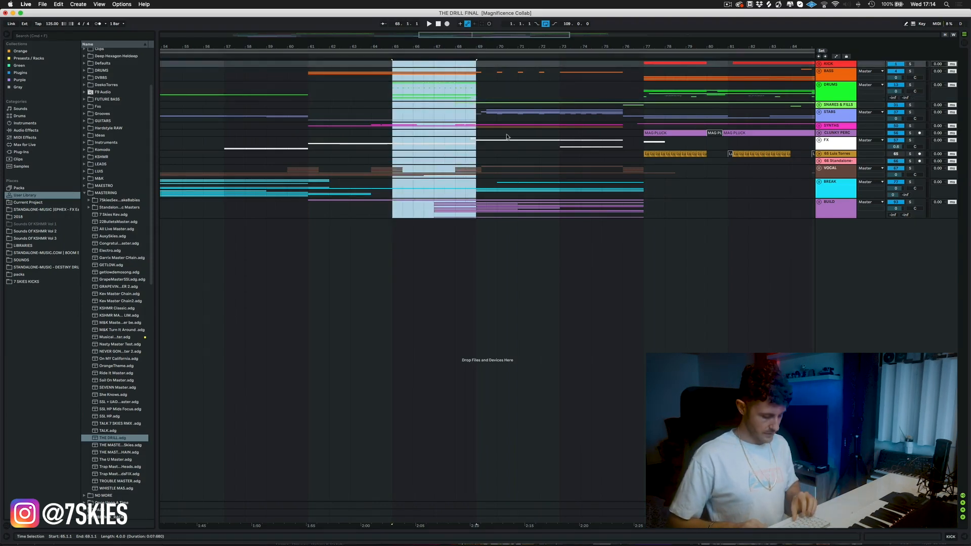
pyautogui.press('super+shift+BackSpace')
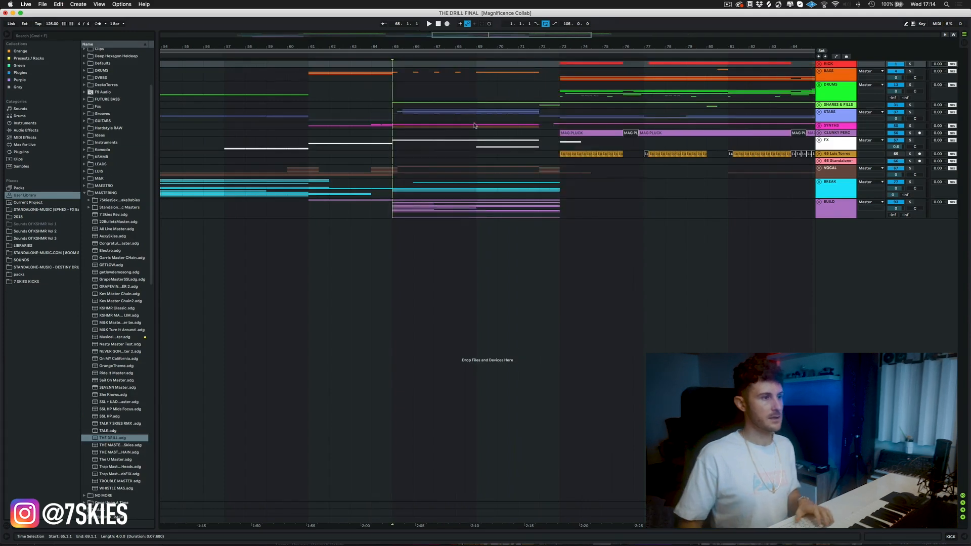
pyautogui.click(304, 57)
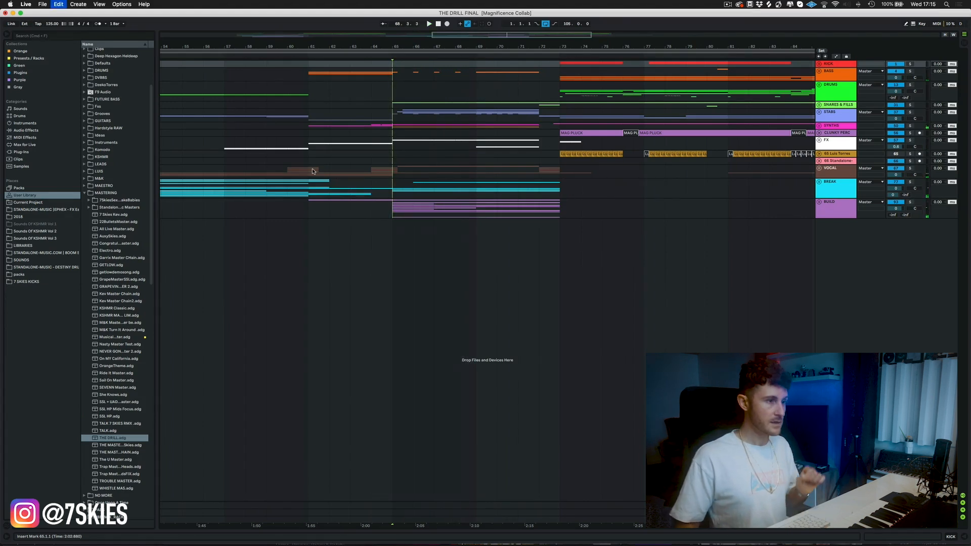
pyautogui.press('super+i')
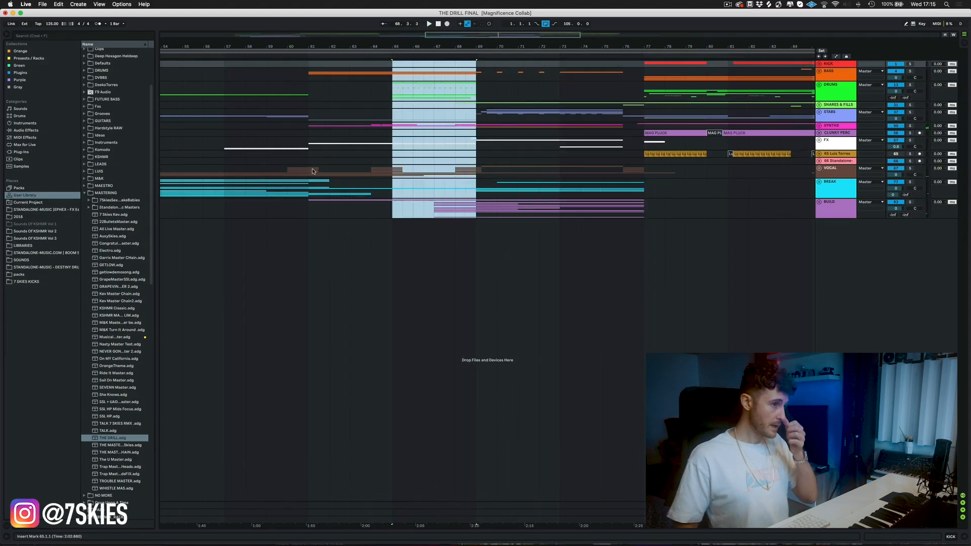
pyautogui.keyDown('alt'); pyautogui.click(820, 105); pyautogui.keyUp('alt')
pyautogui.keyDown('alt'); pyautogui.click(820, 105); pyautogui.keyUp('alt')
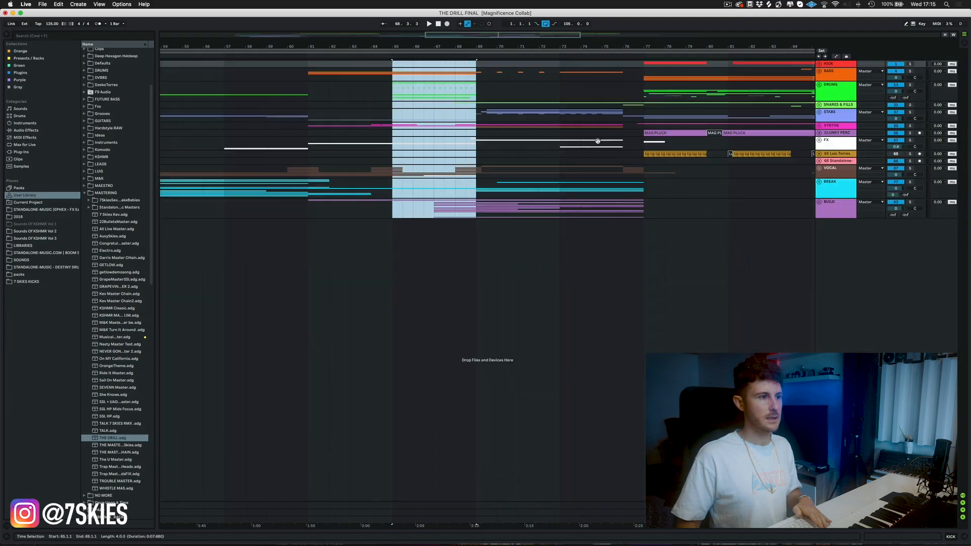
# Step: Delete the time from bar 63 to bar 67 across all tracks and play the new join
pyautogui.moveTo(351, 219); pyautogui.dragTo(433, 61)
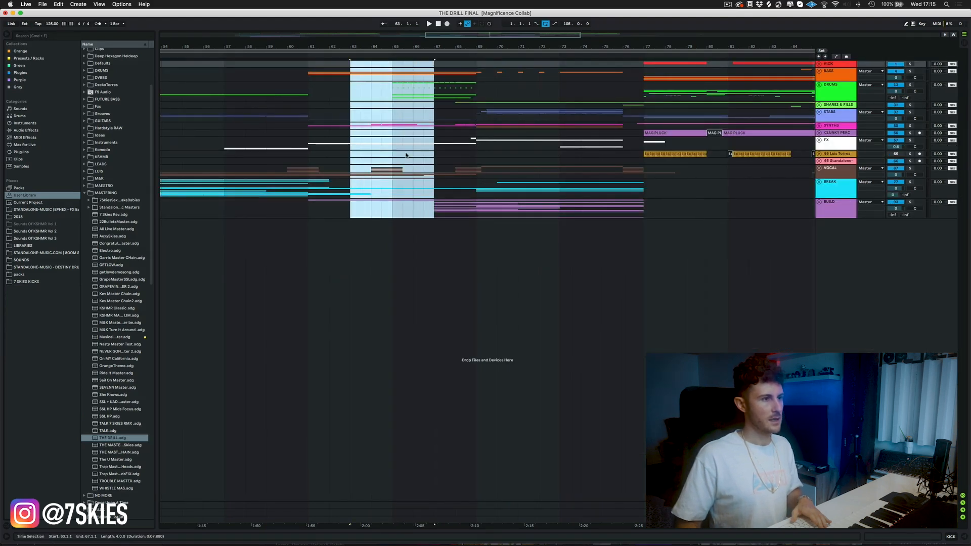
pyautogui.press('super+shift+BackSpace')
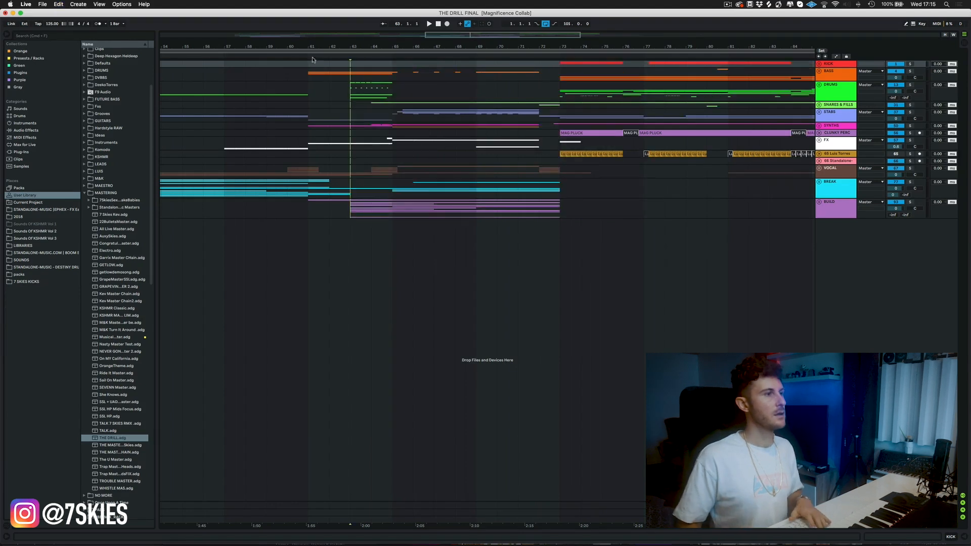
pyautogui.click(304, 56)
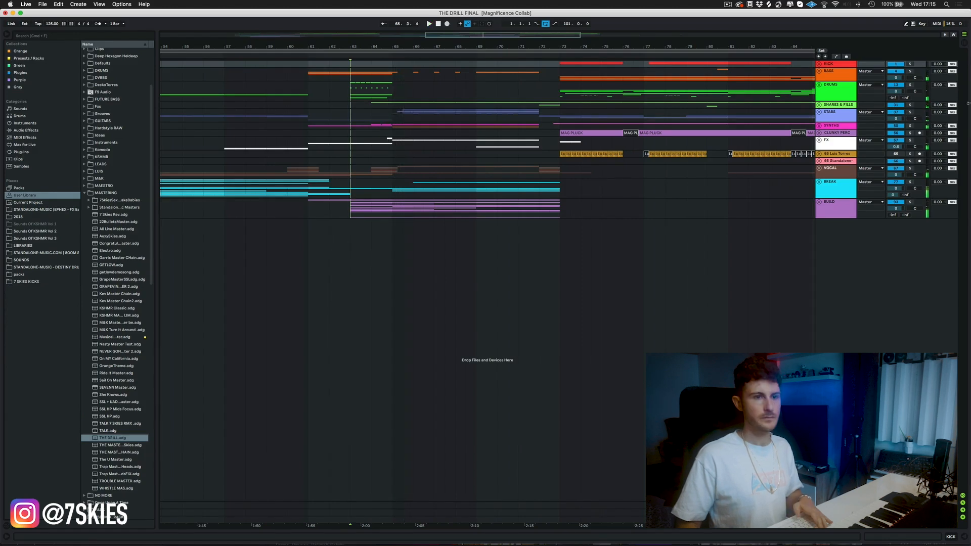
# Step: Expand all groups and check the 17-Audio 1 filter automation and neighbouring drum tracks around the cut at bar 63
pyautogui.keyDown('alt'); pyautogui.click(821, 85); pyautogui.keyUp('alt')
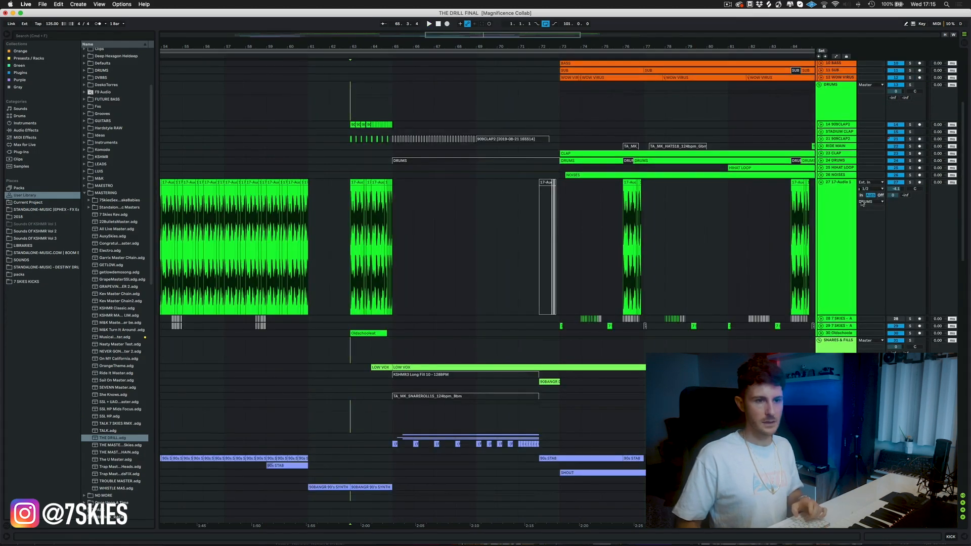
pyautogui.click(833, 204)
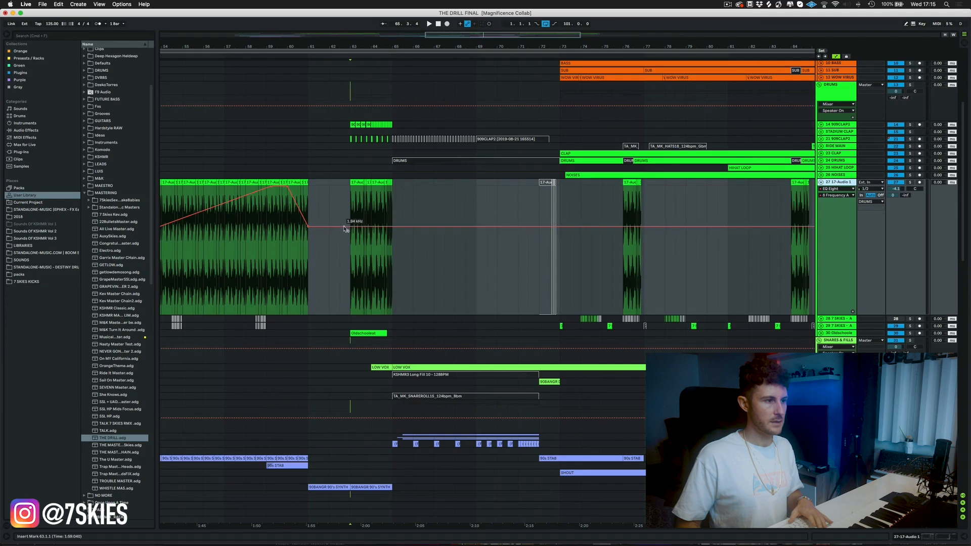
pyautogui.moveTo(338, 49); pyautogui.dragTo(482, 55)
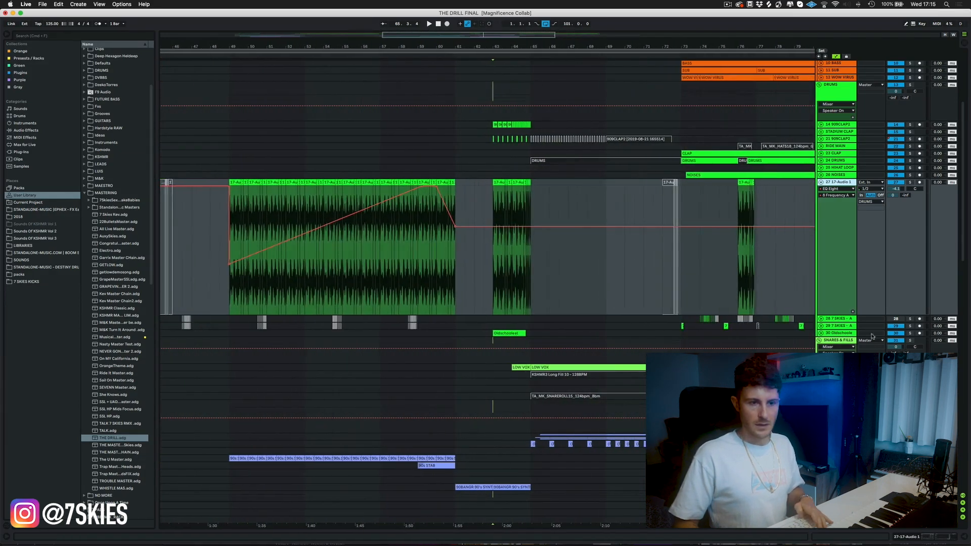
pyautogui.keyDown('alt'); pyautogui.click(821, 326); pyautogui.keyUp('alt')
pyautogui.scroll(-12, 594, 218)
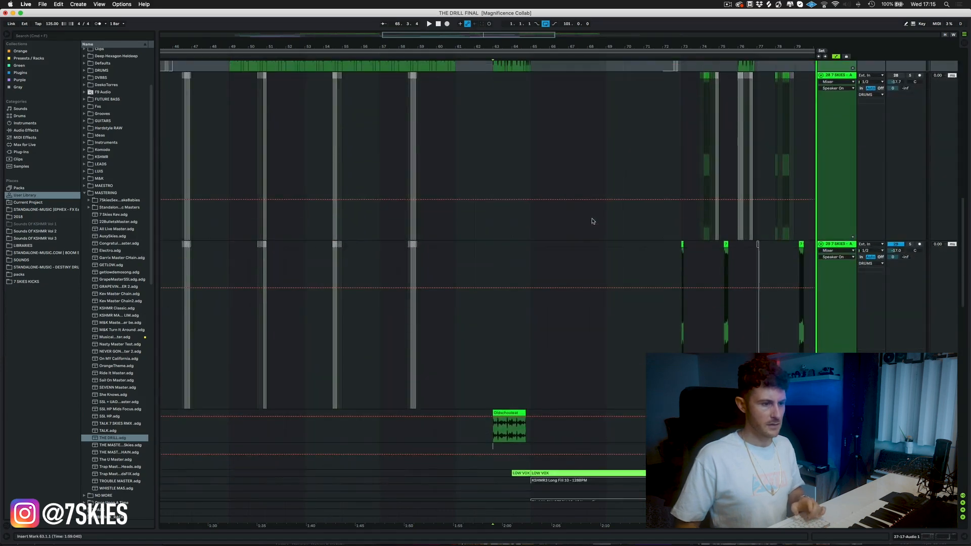
pyautogui.press('a')
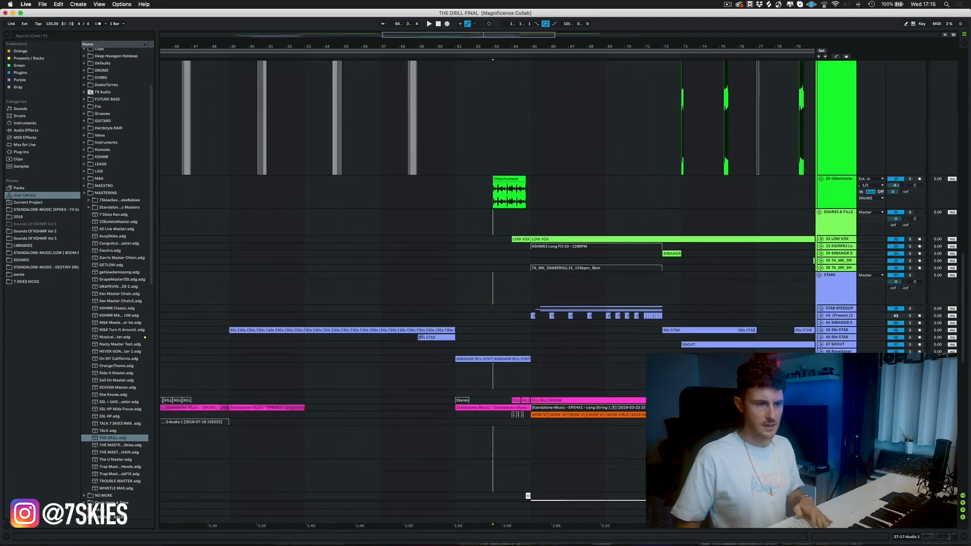
# Step: Add a full-length fade-in to the 90BANGR FX clip from bar 63 to 65 and audition the track soloed
pyautogui.keyDown('alt'); pyautogui.click(822, 358); pyautogui.keyUp('alt')
pyautogui.scroll(-6, 630, 284)
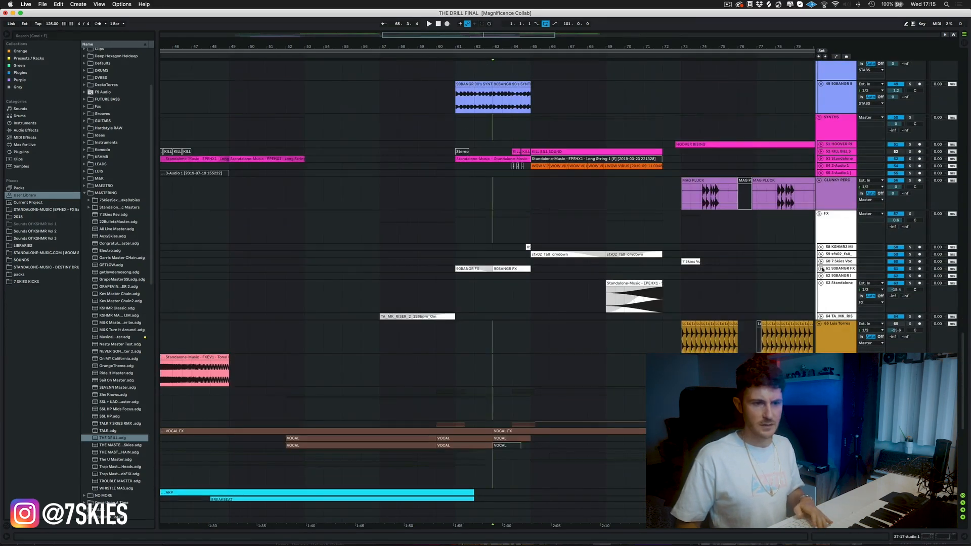
pyautogui.click(821, 269)
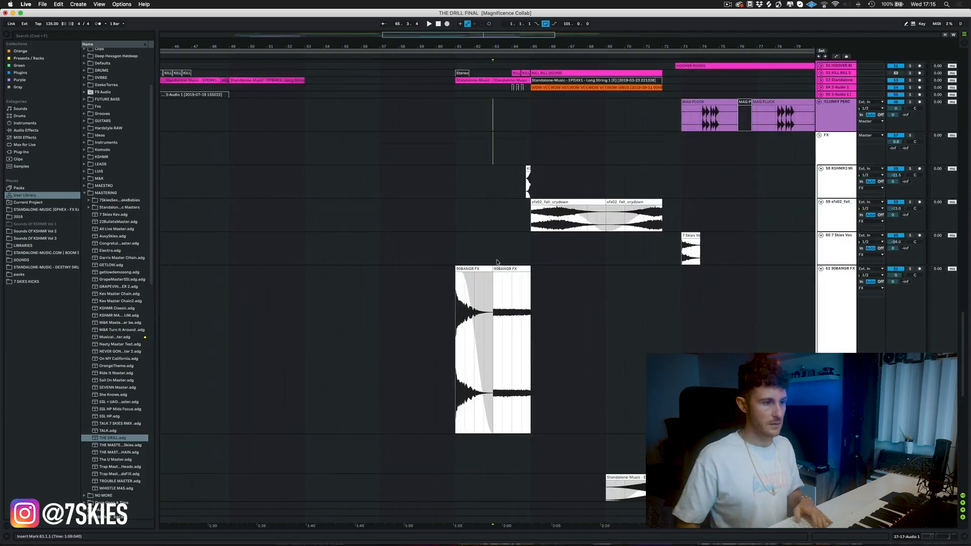
pyautogui.click(508, 270)
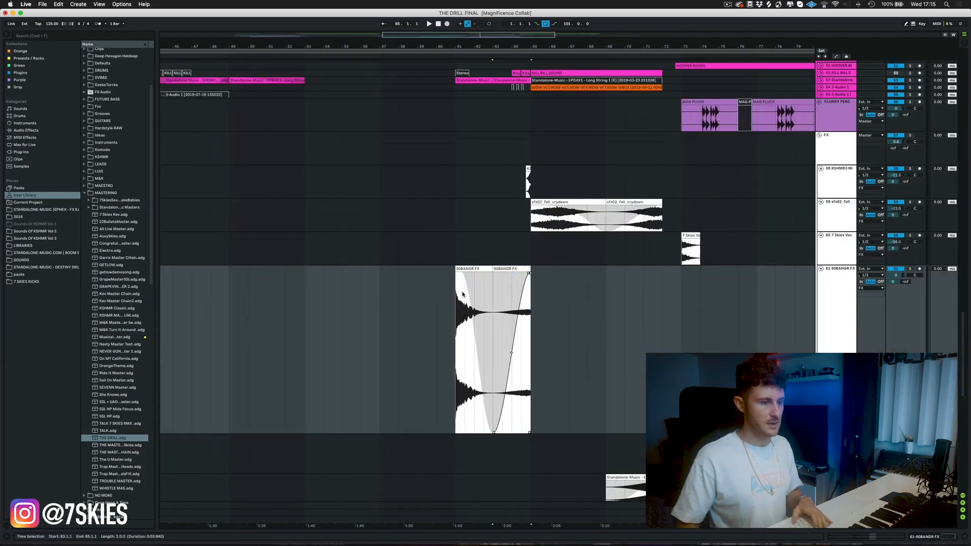
pyautogui.click(508, 268)
pyautogui.click(910, 269)
pyautogui.press('space')
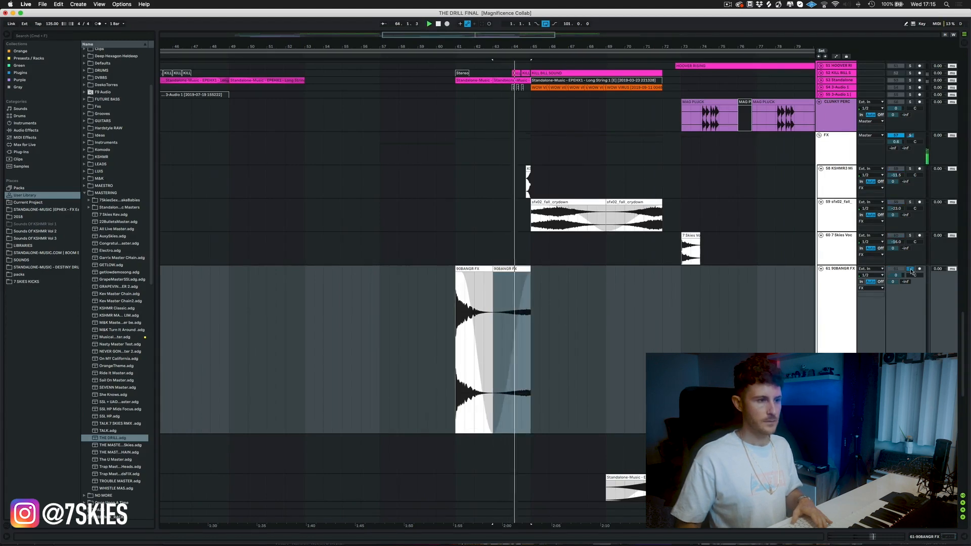
pyautogui.click(910, 270)
# Step: Check the VOCAL clips between bars 63 and 65 and extend the RISERS clip ending at bar 65 back to bar 61
pyautogui.scroll(-3, 542, 247)
pyautogui.scroll(-6, 543, 246)
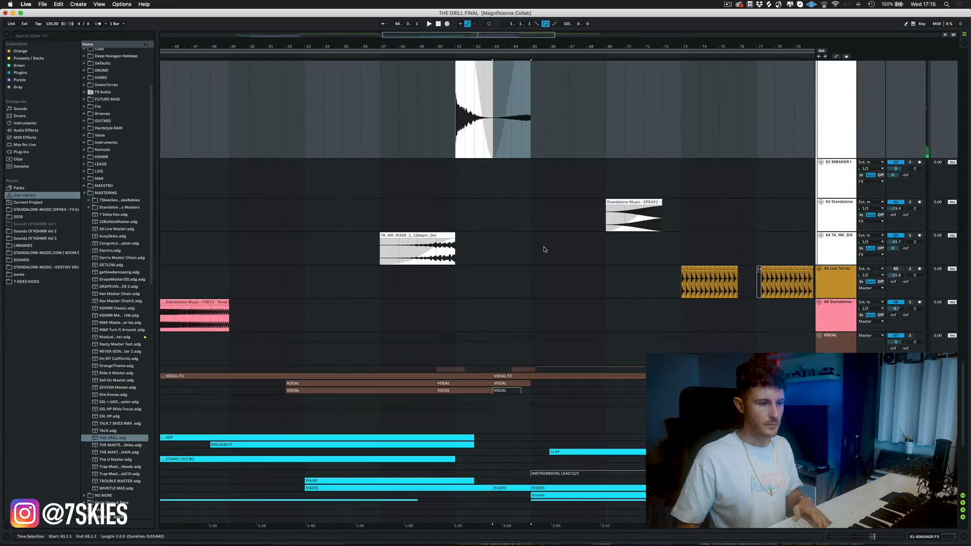
pyautogui.scroll(-4, 616, 322)
pyautogui.scroll(-6, 616, 322)
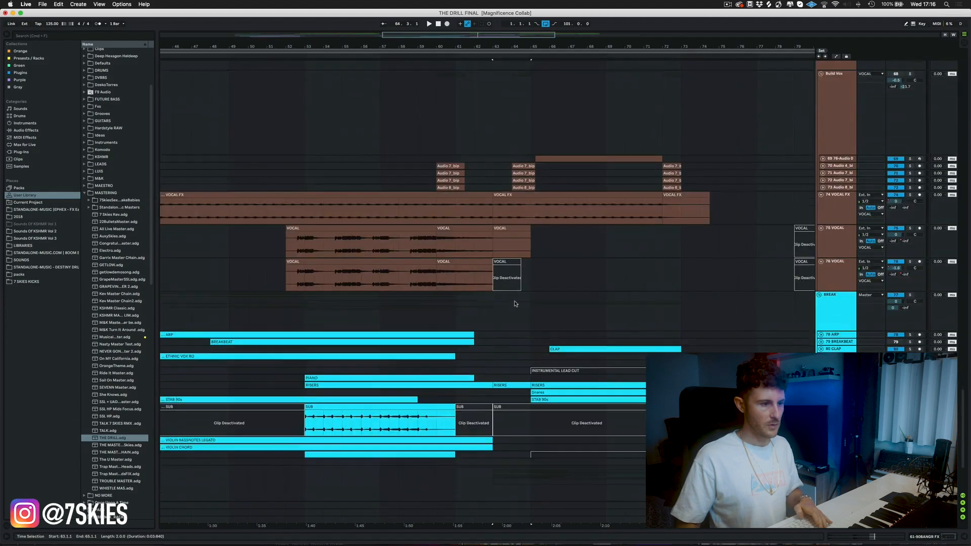
pyautogui.moveTo(491, 226); pyautogui.dragTo(530, 227)
pyautogui.click(491, 261)
pyautogui.moveTo(492, 262); pyautogui.dragTo(531, 262)
pyautogui.moveTo(494, 345)
pyautogui.mouseDown()
pyautogui.moveTo(454, 348)
pyautogui.moveTo(501, 348)
pyautogui.mouseUp()
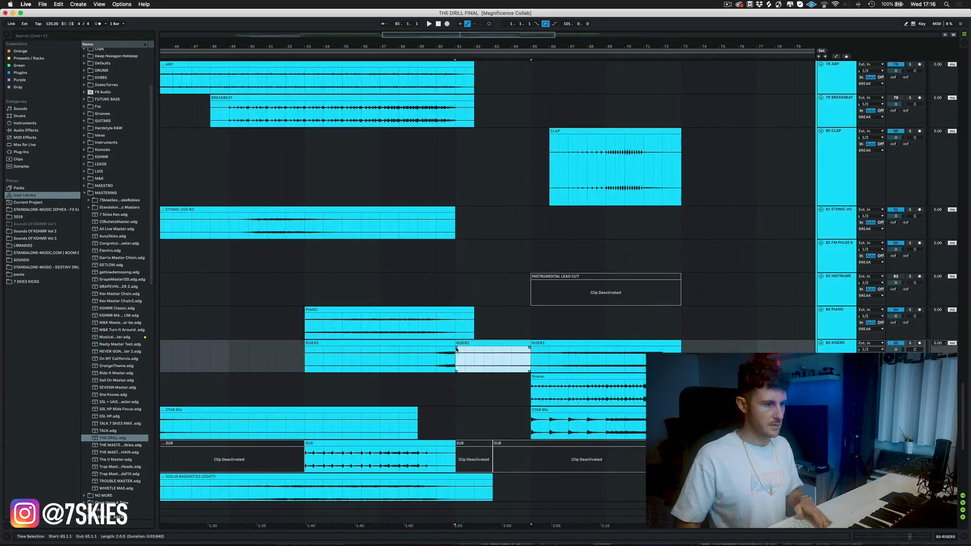
# Step: Add a fade-in to the RISERS clip starting at bar 61 and check the drum tracks up to bar 65
pyautogui.scroll(-8, 497, 351)
pyautogui.scroll(15, 830, 108)
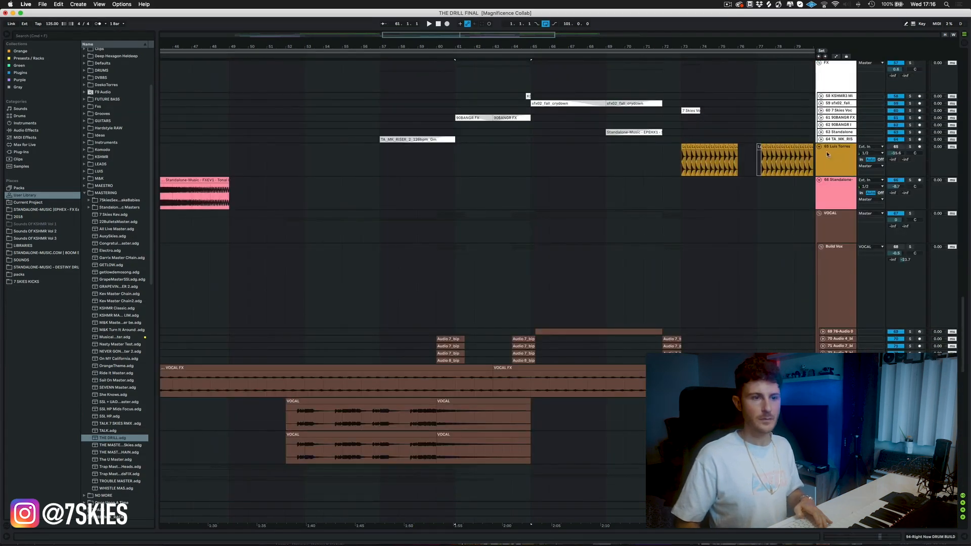
pyautogui.keyDown('alt'); pyautogui.click(820, 148); pyautogui.keyUp('alt')
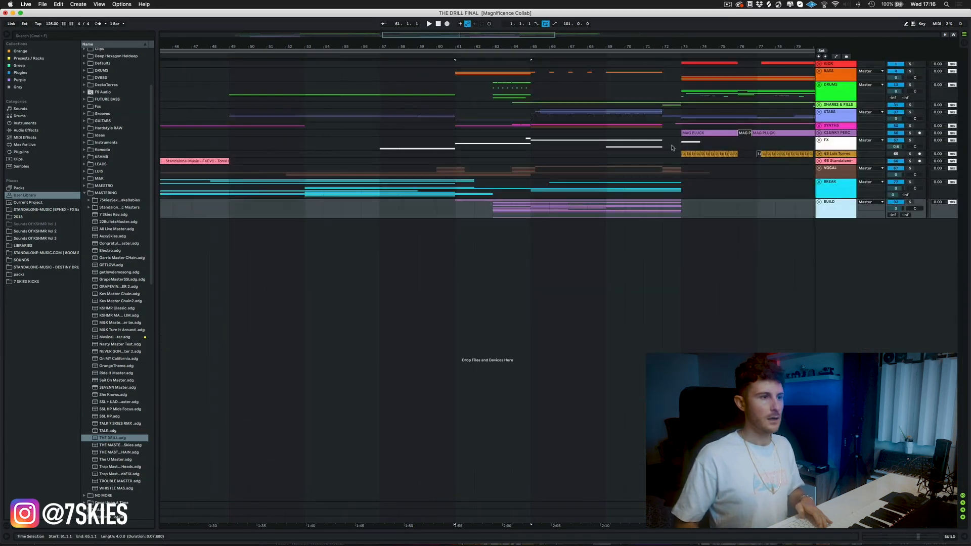
pyautogui.keyDown('alt'); pyautogui.click(820, 85); pyautogui.keyUp('alt')
pyautogui.scroll(-10, 462, 239)
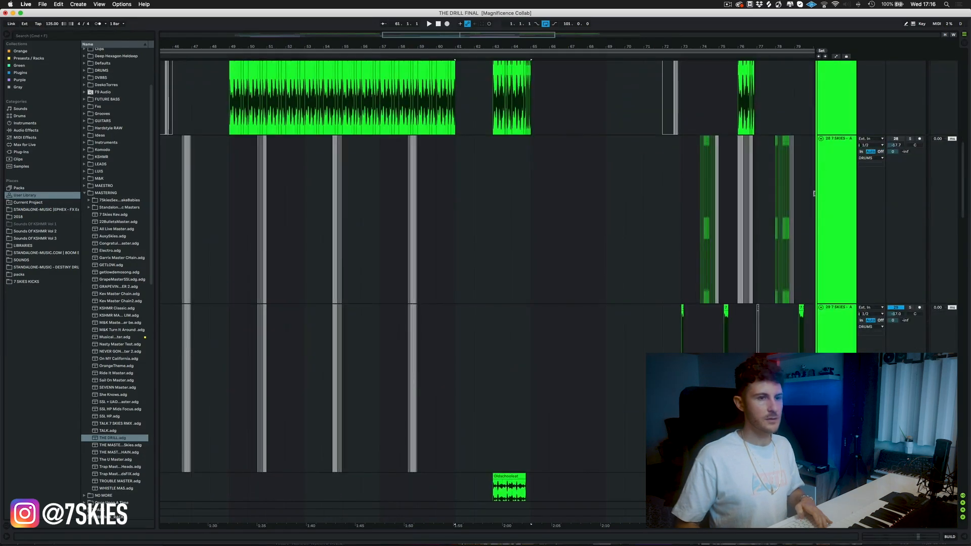
pyautogui.keyDown('alt'); pyautogui.click(821, 139); pyautogui.keyUp('alt')
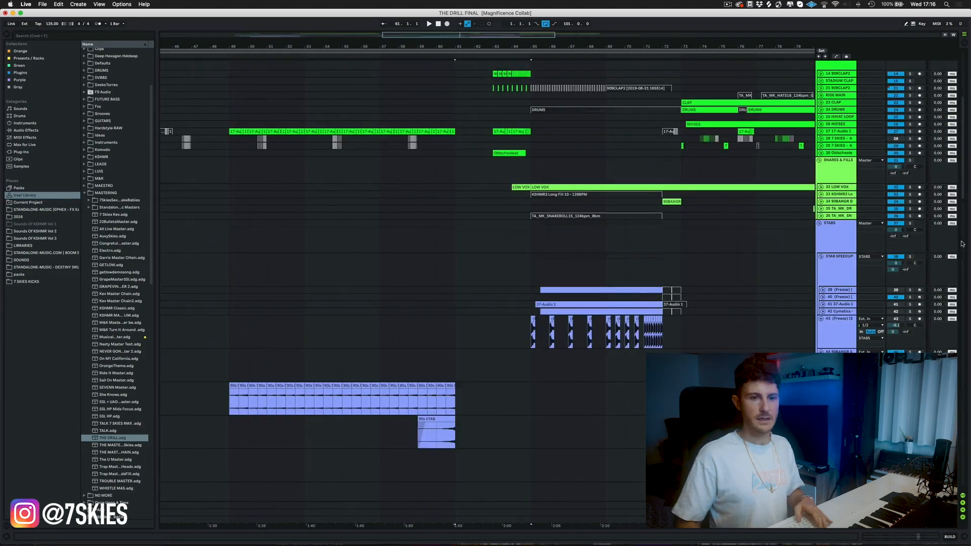
# Step: Copy the short LTDRILL NOISE FALL clip at 18.3 in the first build to 62.3 on the same track
pyautogui.moveTo(964, 191); pyautogui.dragTo(963, 483)
pyautogui.moveTo(413, 347); pyautogui.dragTo(759, 304)
pyautogui.moveTo(388, 223); pyautogui.dragTo(630, 166)
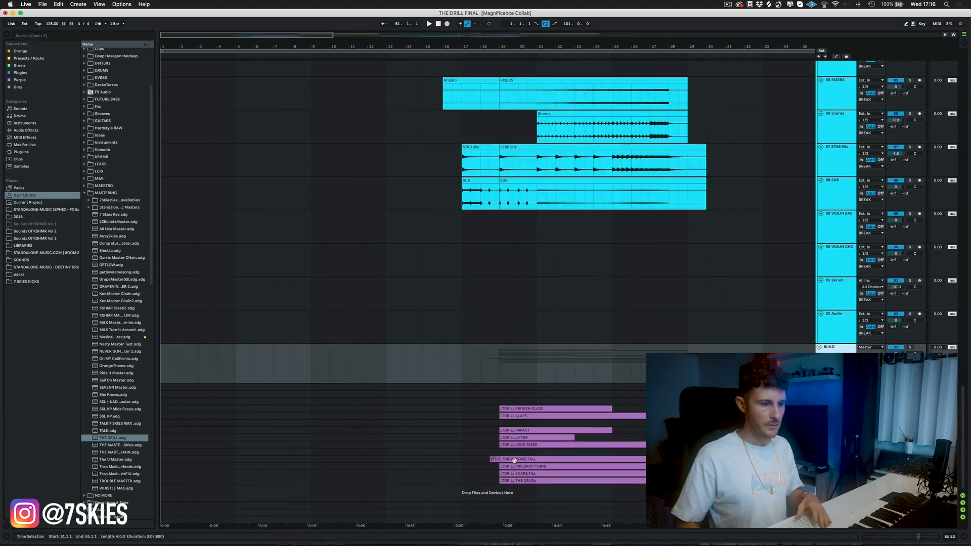
pyautogui.click(494, 461)
pyautogui.press('Delete')
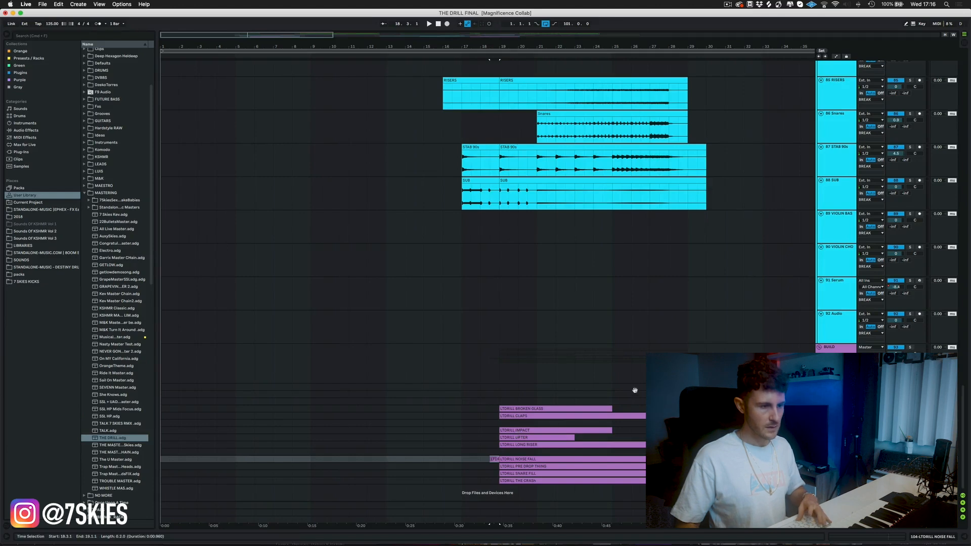
pyautogui.moveTo(607, 381); pyautogui.dragTo(90, 222)
pyautogui.hscroll(3, 319, 223)
pyautogui.hscroll(2, 577, 332)
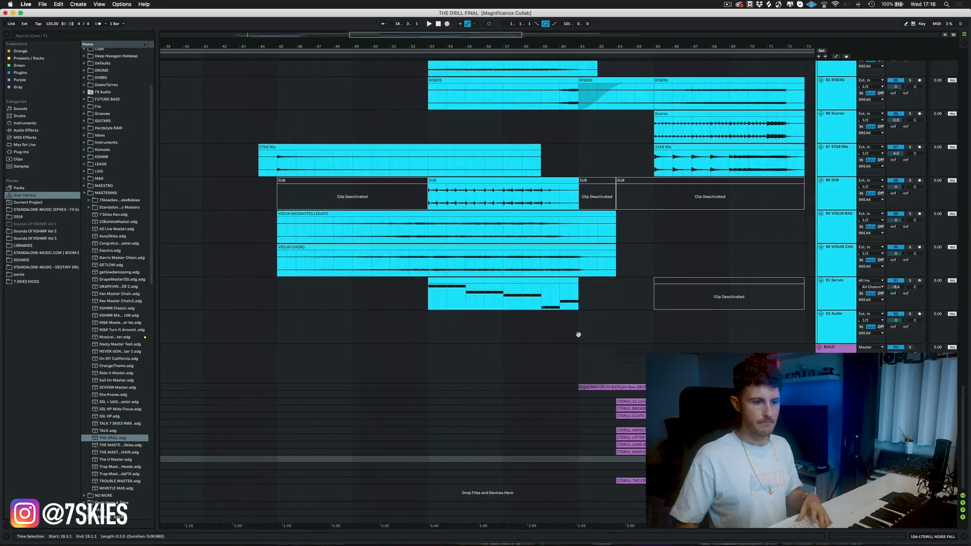
pyautogui.click(607, 461)
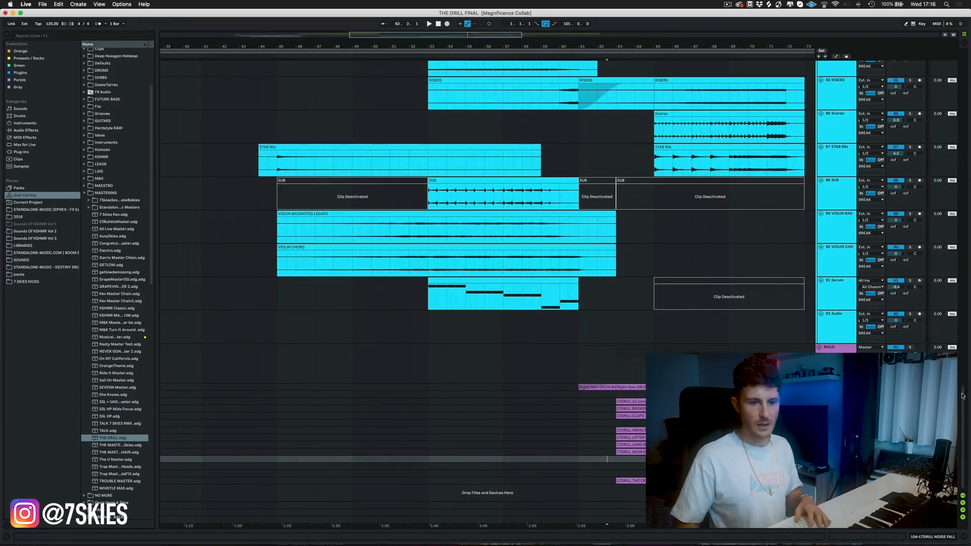
pyautogui.moveTo(965, 420); pyautogui.dragTo(964, 81)
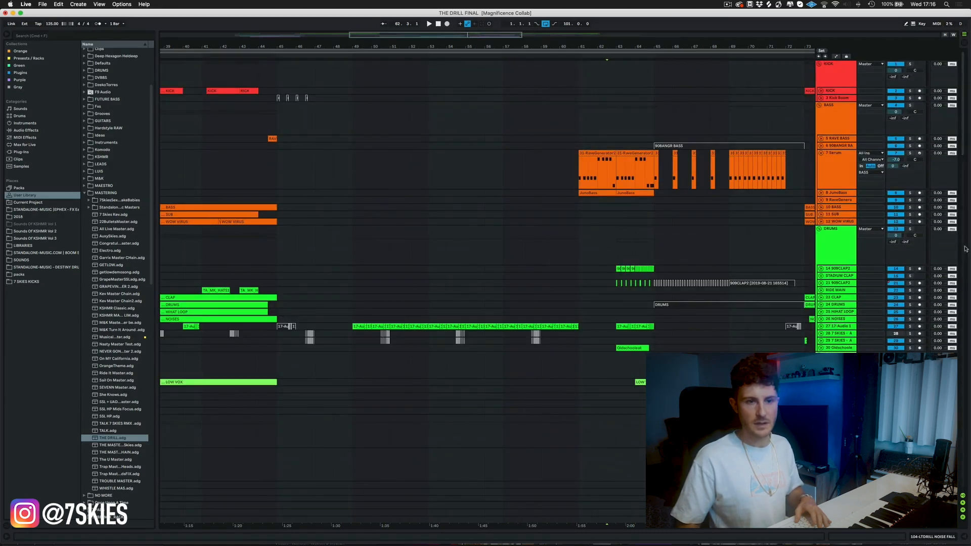
pyautogui.moveTo(965, 149); pyautogui.dragTo(964, 485)
pyautogui.press('super+v')
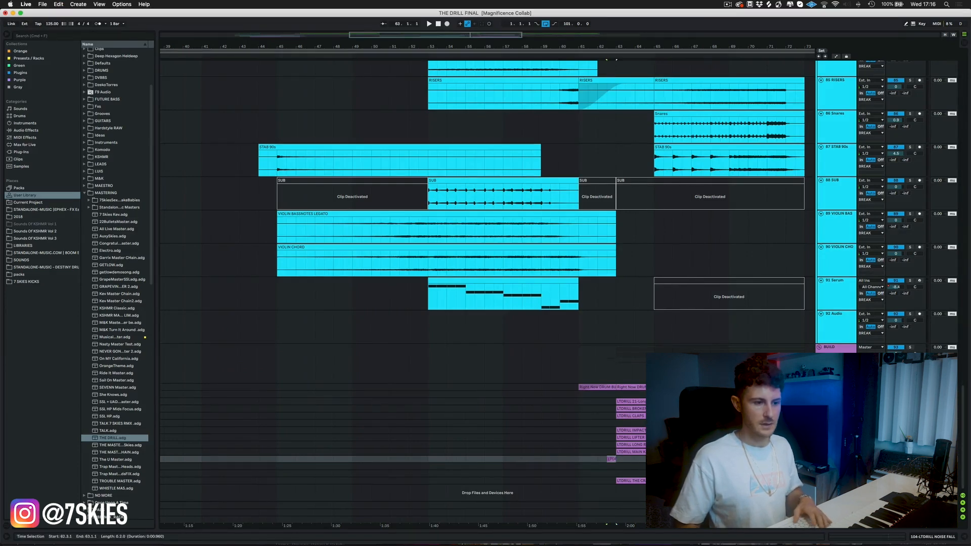
# Step: Play the transition into the second build from about bar 62 and collapse the BREAK tracks
pyautogui.hscroll(4, 521, 55)
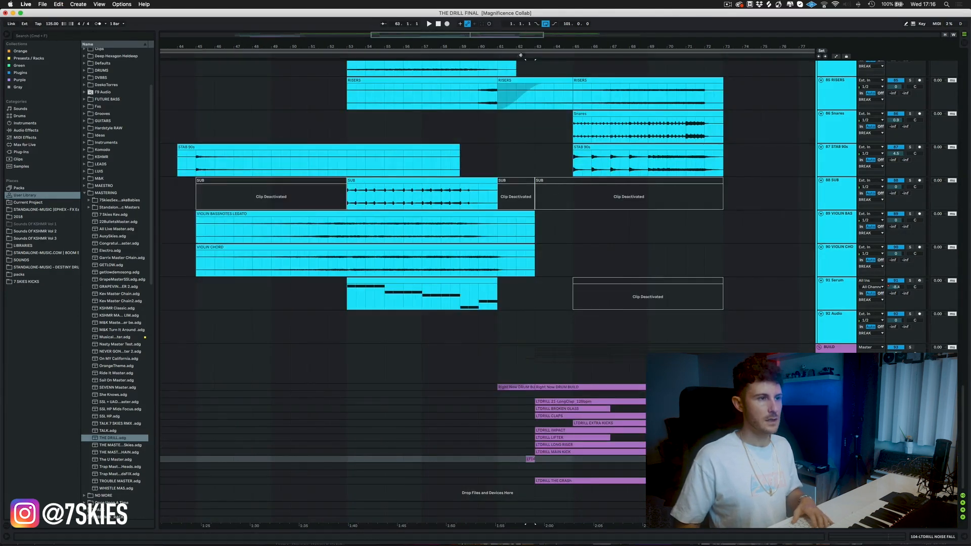
pyautogui.click(517, 57)
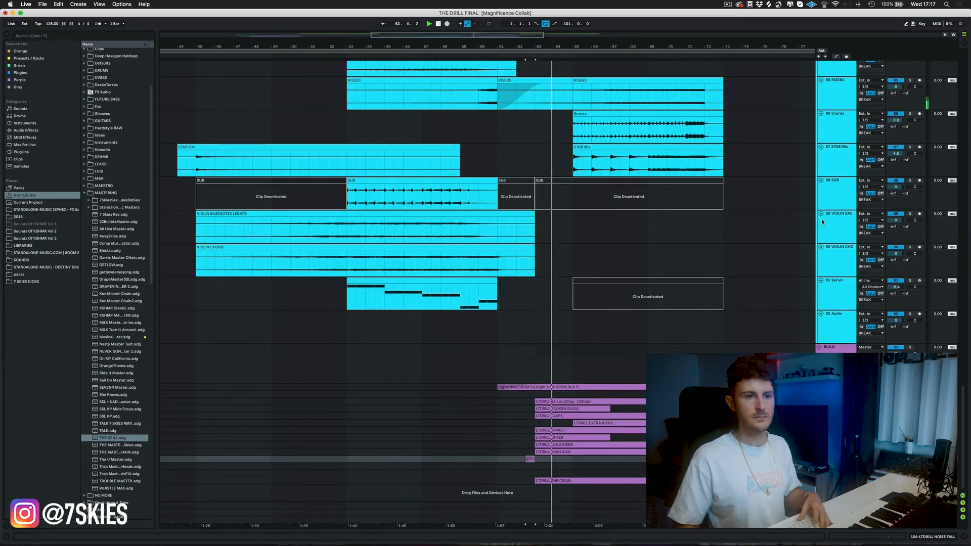
pyautogui.keyDown('alt'); pyautogui.click(821, 214); pyautogui.keyUp('alt')
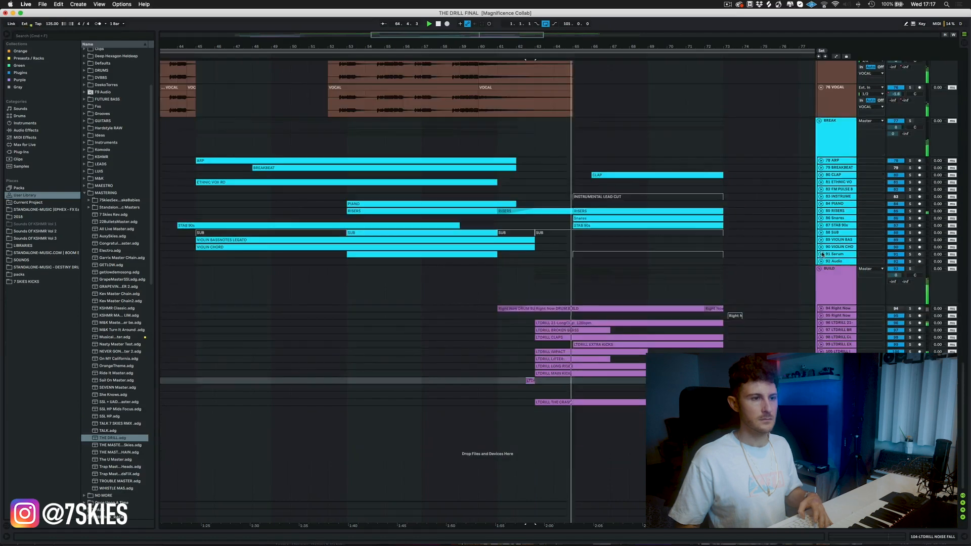
pyautogui.press('space')
# Step: Play the shortened arrangement from about bar 60 through the build and review the FX and VOCAL groups
pyautogui.moveTo(488, 44); pyautogui.dragTo(488, 21)
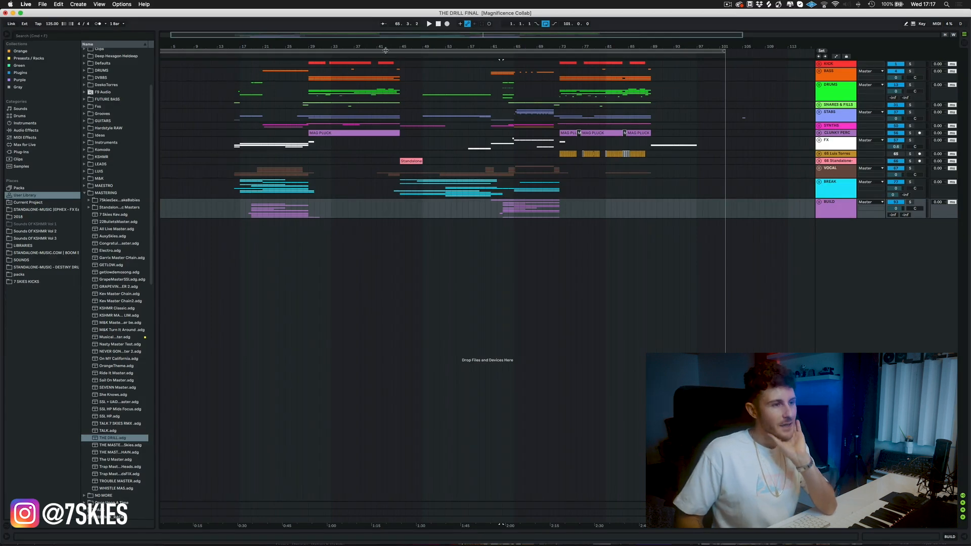
pyautogui.click(501, 61)
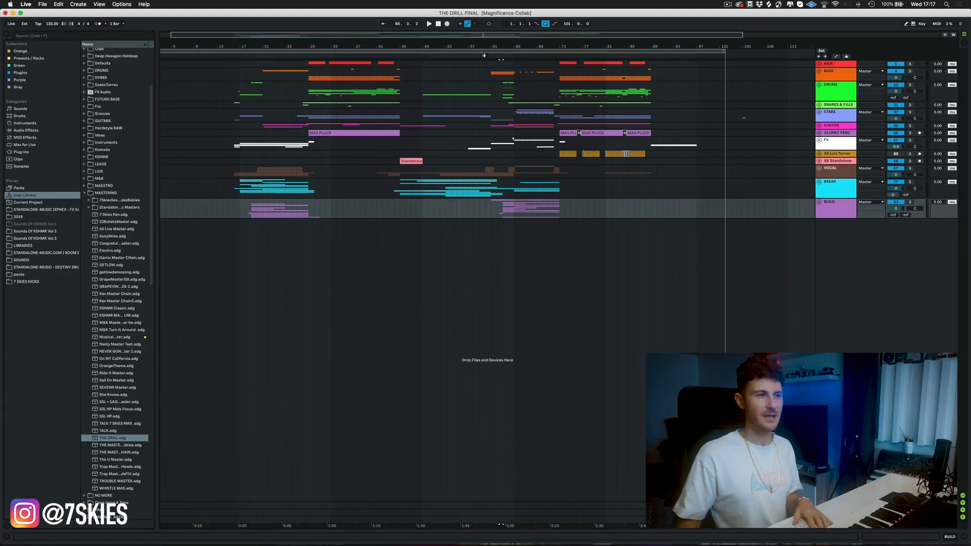
pyautogui.click(484, 56)
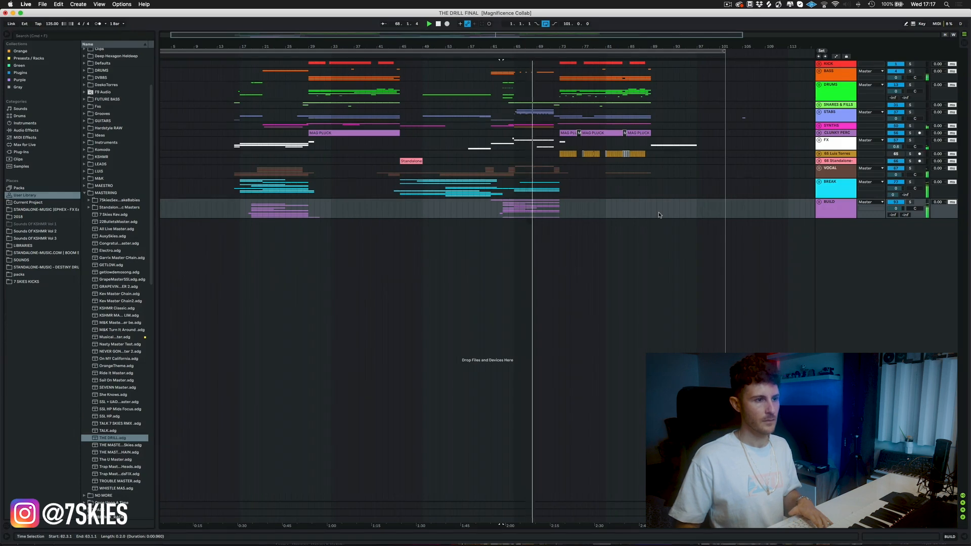
pyautogui.keyDown('alt'); pyautogui.click(819, 140); pyautogui.keyUp('alt')
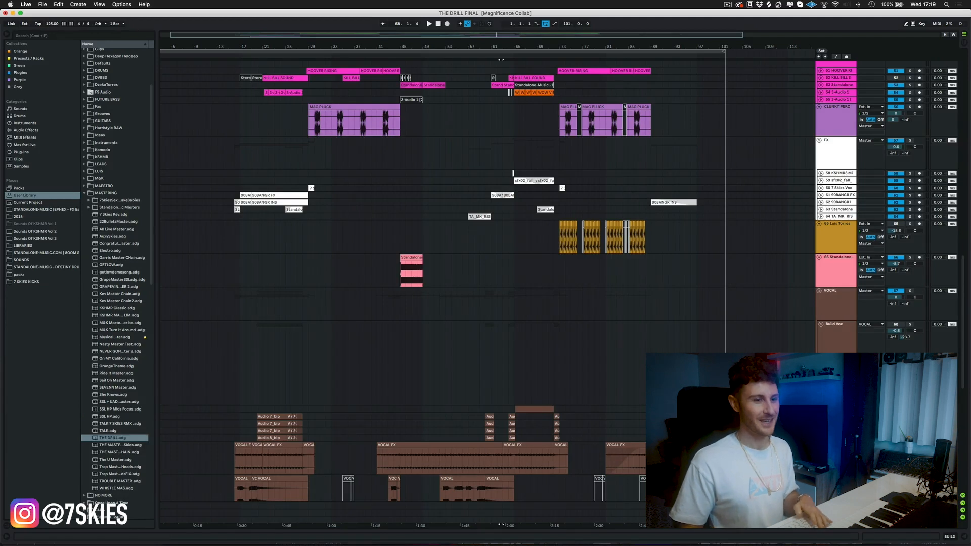
pyautogui.click(821, 325)
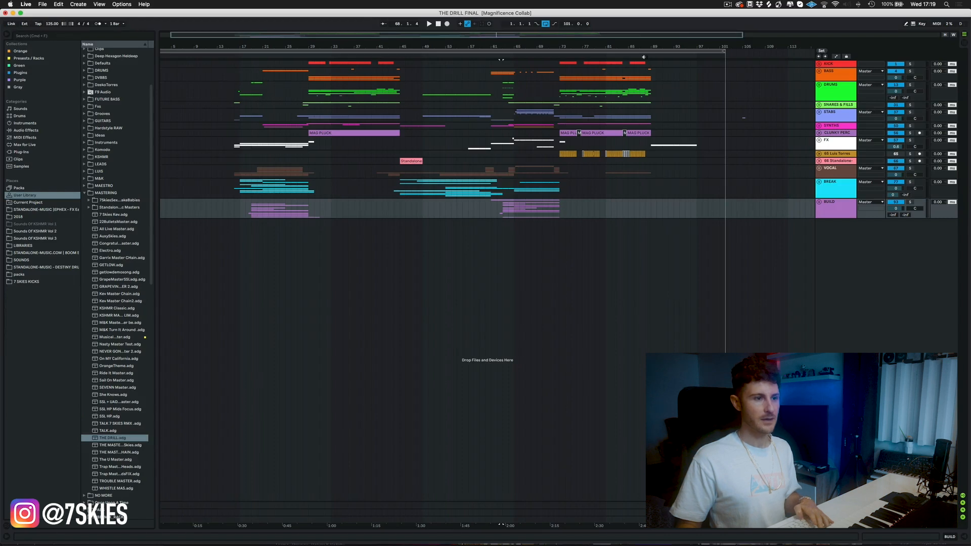
# Step: Audition the ending with all groups expanded and delete the 90BANGR INS clip from bar 89 to 97
pyautogui.keyDown('alt'); pyautogui.click(817, 168); pyautogui.keyUp('alt')
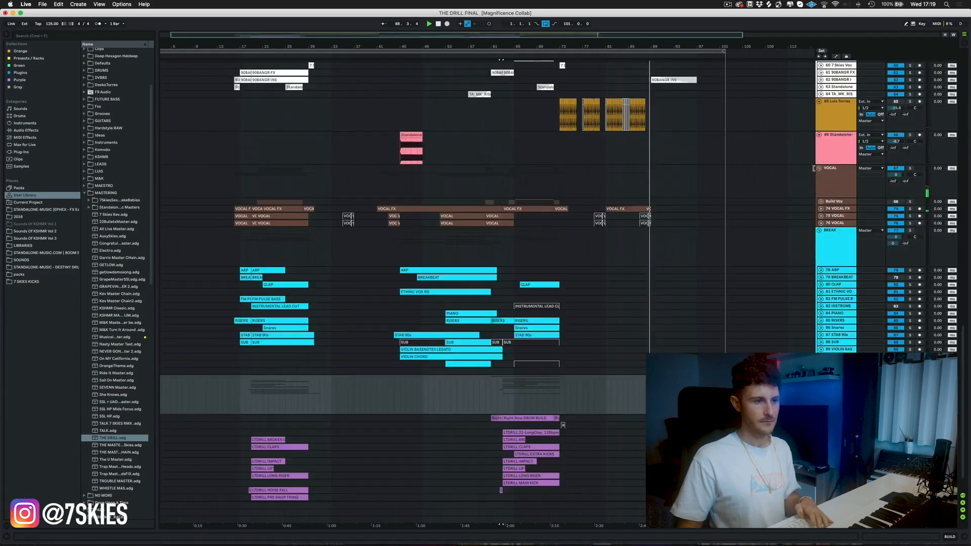
pyautogui.press('space')
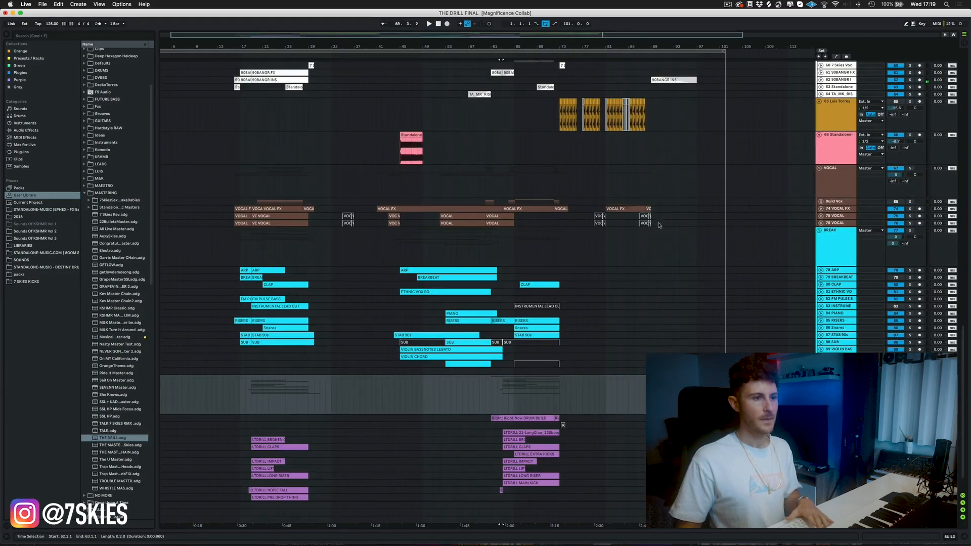
pyautogui.scroll(2, 661, 101)
pyautogui.click(667, 115)
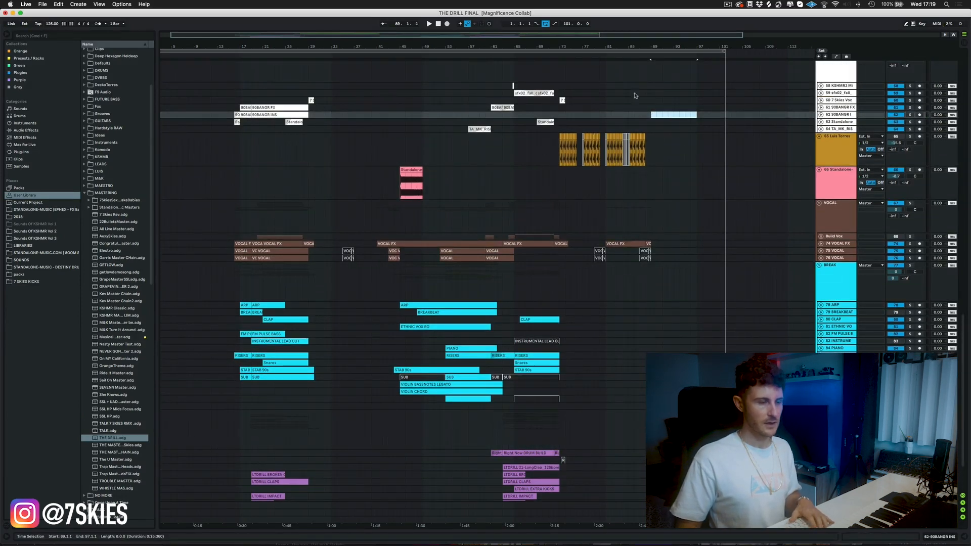
# Step: Place active VOCAL clips at bars 87 to 89 on both VOCAL tracks, matching the ones at bars 43 to 45
pyautogui.moveTo(641, 46); pyautogui.dragTo(641, 63)
pyautogui.click(242, 258)
pyautogui.click(245, 251)
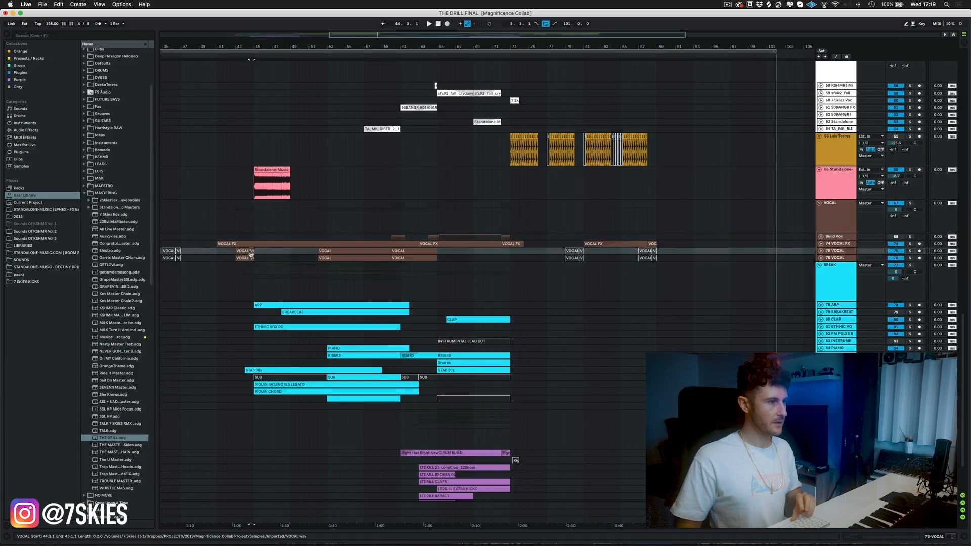
pyautogui.moveTo(244, 251); pyautogui.dragTo(631, 253)
pyautogui.click(631, 253)
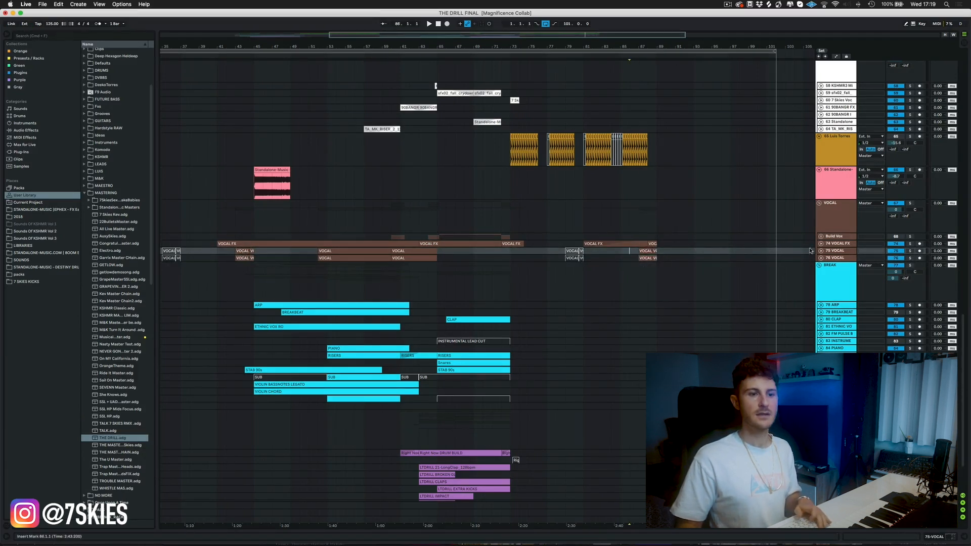
# Step: Play the ending with the VOCAL clips at bars 87 to 89
pyautogui.keyDown('alt'); pyautogui.click(822, 252); pyautogui.keyUp('alt')
pyautogui.click(640, 268)
pyautogui.press('space')
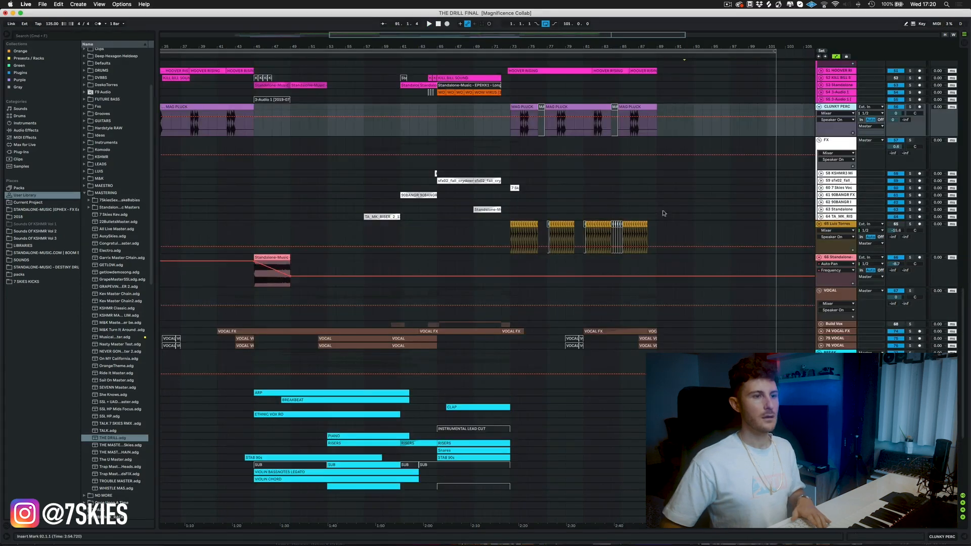
# Step: Copy three bars of the STAB 90s clip from bar 45 to bar 89 on the same track
pyautogui.scroll(-5, 667, 219)
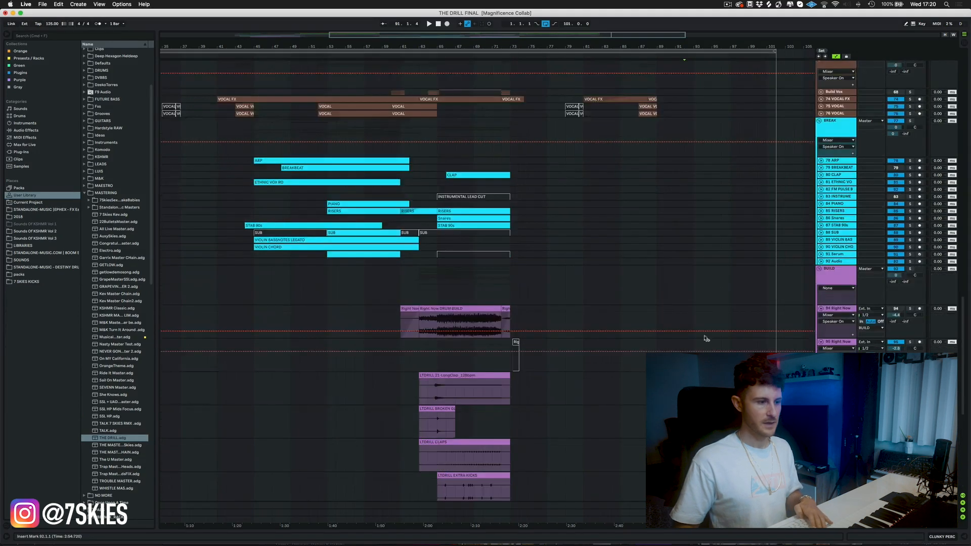
pyautogui.scroll(-5, 668, 338)
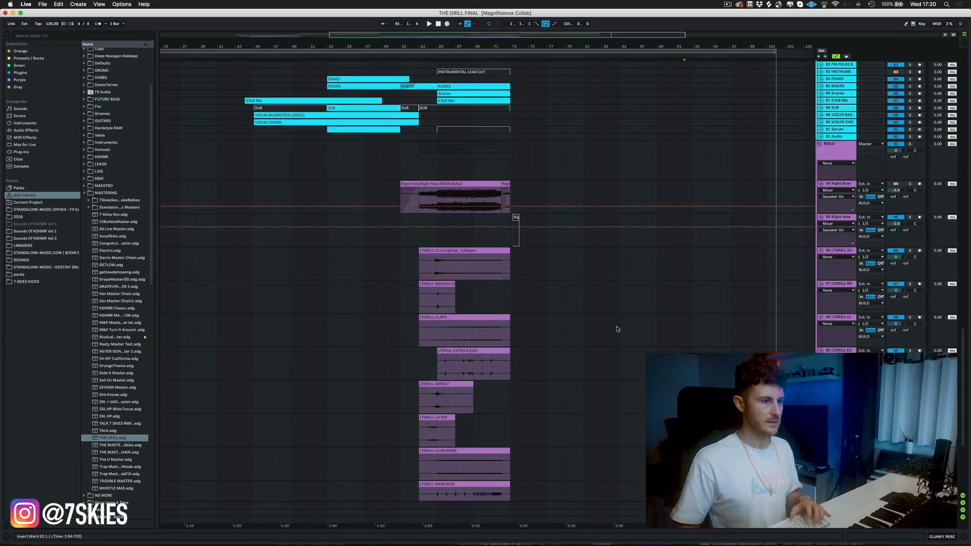
pyautogui.scroll(-3, 448, 310)
pyautogui.scroll(15, 450, 329)
pyautogui.scroll(-15, 453, 355)
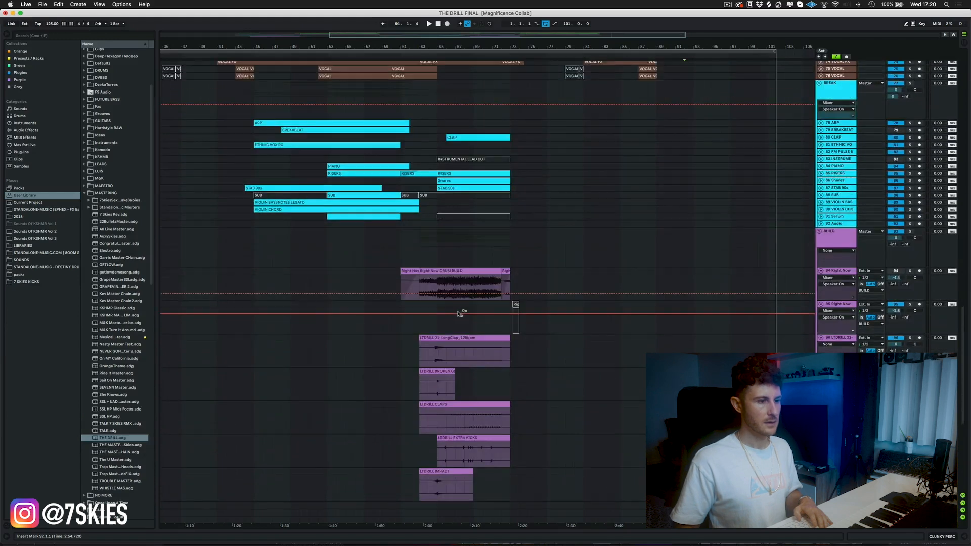
pyautogui.scroll(8, 462, 311)
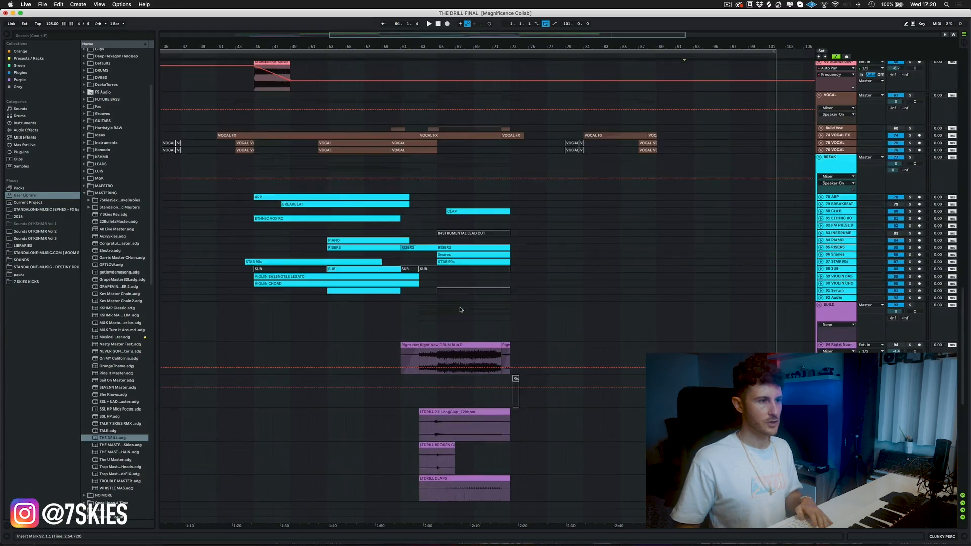
pyautogui.keyDown('alt'); pyautogui.click(821, 256); pyautogui.keyUp('alt')
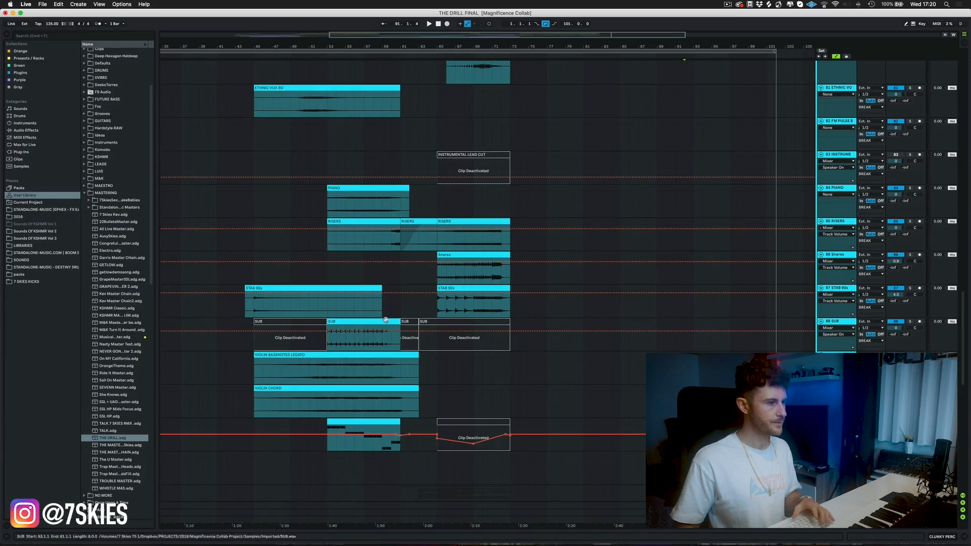
pyautogui.click(254, 312)
pyautogui.moveTo(260, 311); pyautogui.dragTo(273, 312)
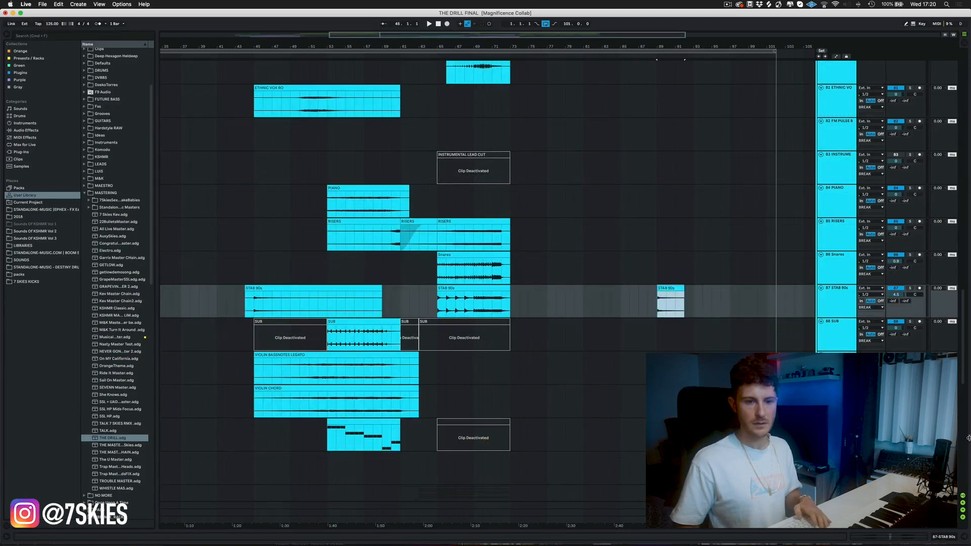
# Step: Play the ending from bar 89 to hear the pasted STAB 90s clip
pyautogui.moveTo(965, 372); pyautogui.dragTo(965, 236)
pyautogui.scroll(-11, 697, 253)
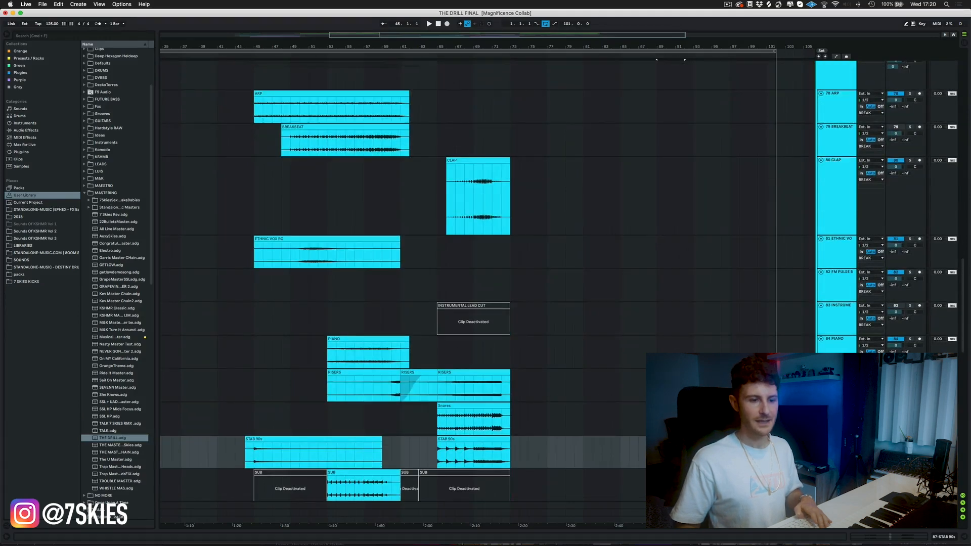
pyautogui.hotkey('alt', 'u')
pyautogui.press('space')
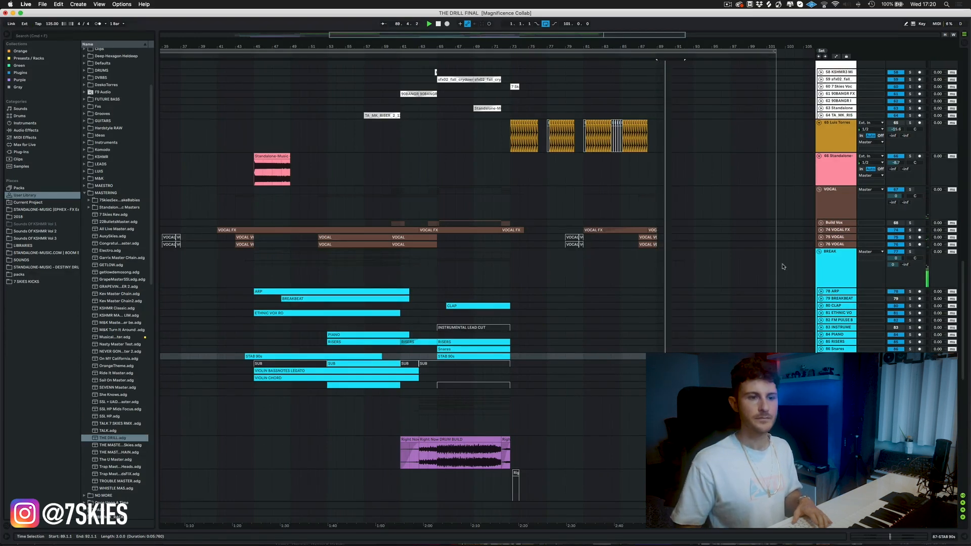
pyautogui.press('space')
# Step: Adjust the tail of the pasted STAB 90s clip between bars 89 and 91 and play it back
pyautogui.press('u')
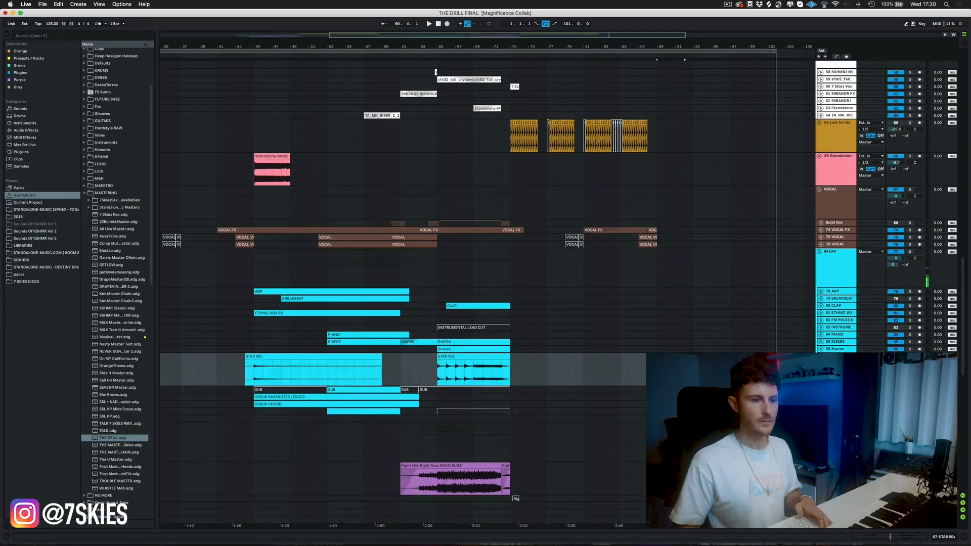
pyautogui.moveTo(676, 370); pyautogui.dragTo(657, 370)
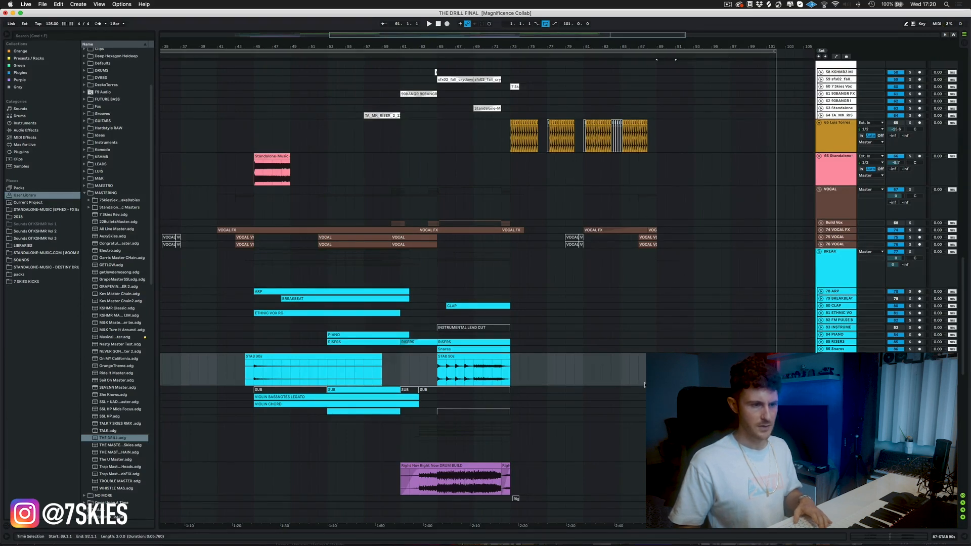
pyautogui.press('space')
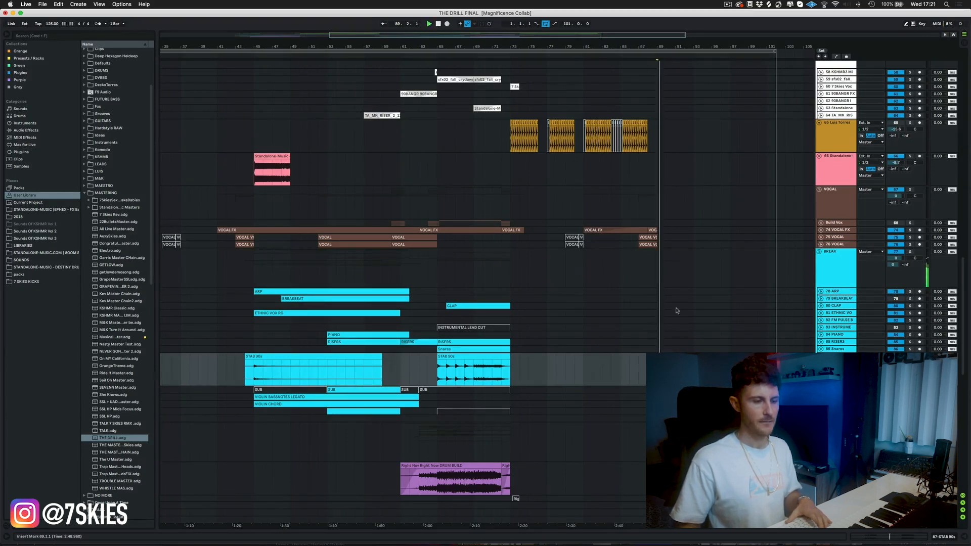
# Step: Insert a new audio track in the FX group directly below the 90BANGR FX track
pyautogui.keyDown('alt'); pyautogui.click(819, 252); pyautogui.keyUp('alt')
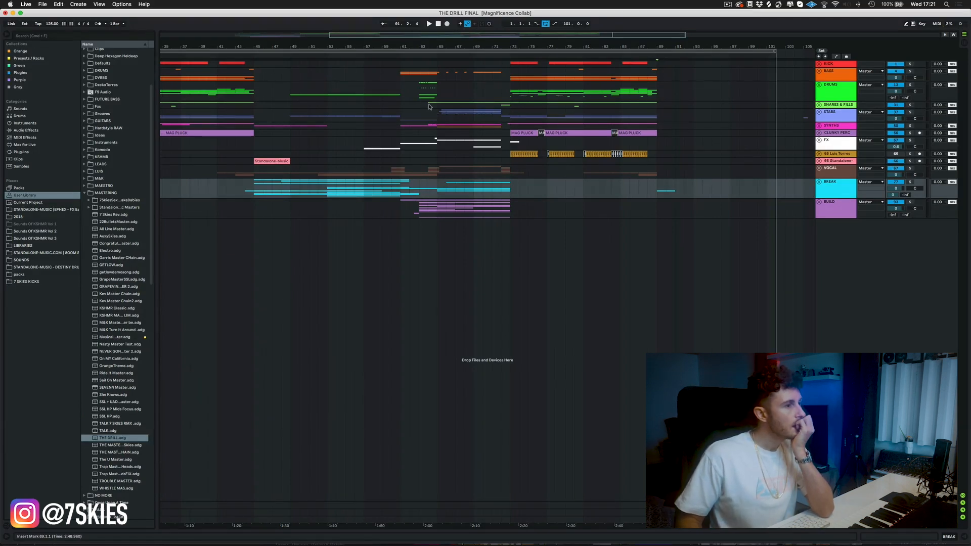
pyautogui.keyDown('alt'); pyautogui.click(820, 141); pyautogui.keyUp('alt')
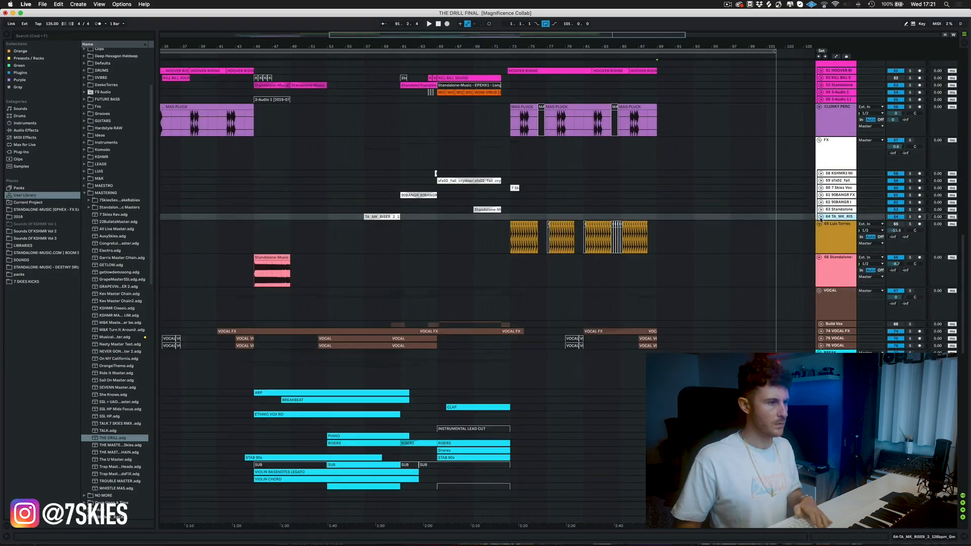
pyautogui.keyDown('alt'); pyautogui.click(820, 219); pyautogui.keyUp('alt')
pyautogui.scroll(-8, 520, 223)
pyautogui.press('super+t')
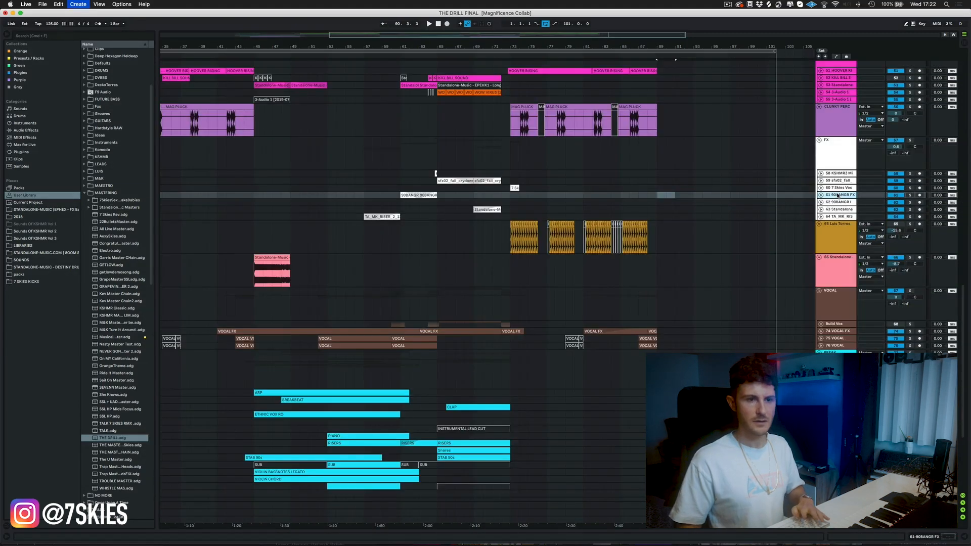
# Step: Place Impact 02 from the Standalone-Music EPHEX Impacts folder on the new FX track at bar 89 and play the ending
pyautogui.click(40, 210)
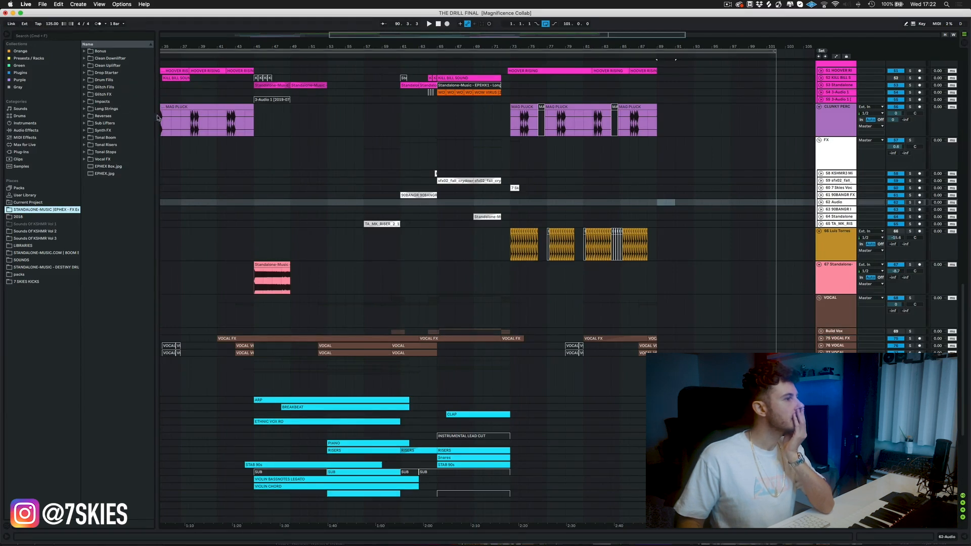
pyautogui.click(107, 102)
pyautogui.doubleClick(107, 103)
pyautogui.click(123, 108)
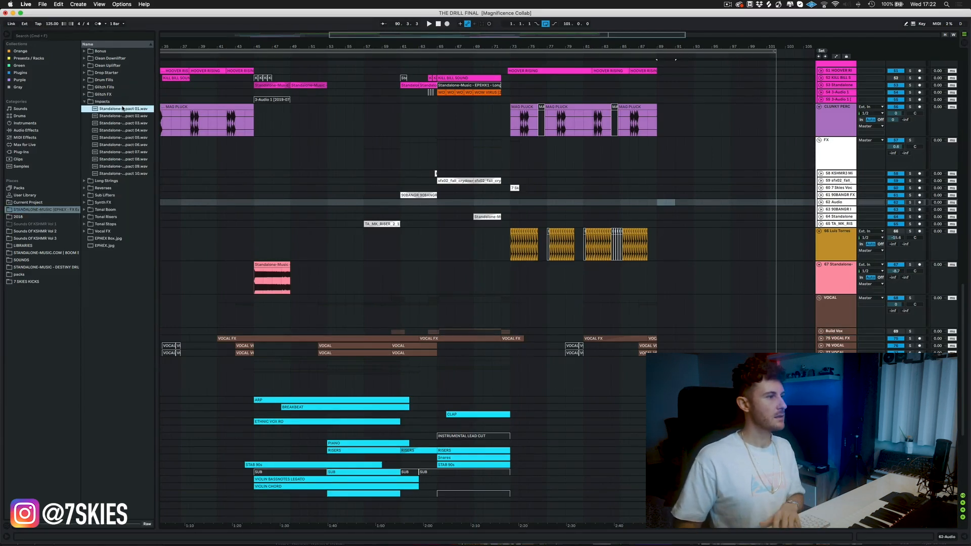
pyautogui.press('Down')
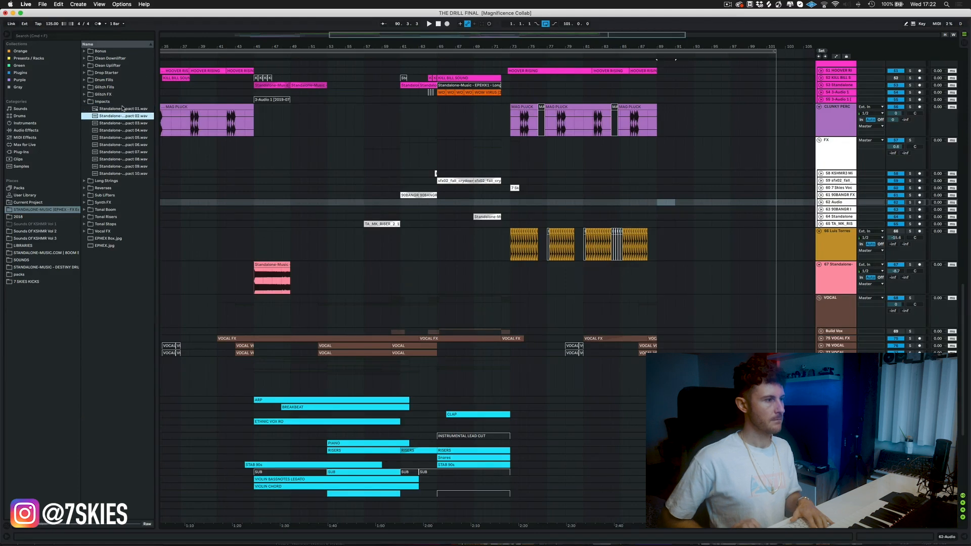
pyautogui.moveTo(123, 116); pyautogui.dragTo(658, 205)
pyautogui.press('space')
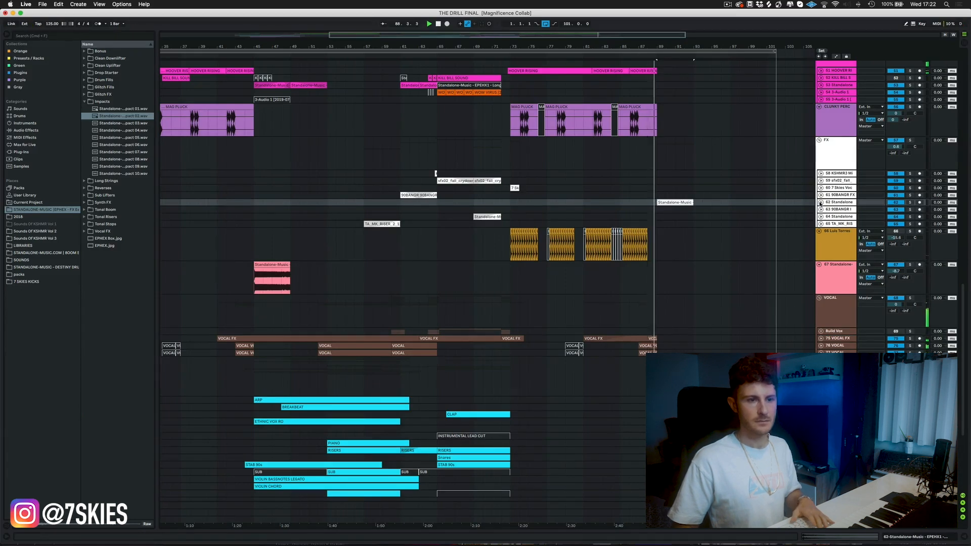
# Step: Lower the impact track's volume to -7.2 dB, cut the clip's tail after bar 92, and play the ending
pyautogui.click(821, 203)
pyautogui.moveTo(904, 213); pyautogui.dragTo(904, 230)
pyautogui.press('space')
pyautogui.moveTo(712, 225); pyautogui.dragTo(683, 230)
pyautogui.press('Delete')
pyautogui.click(652, 217)
pyautogui.press('space')
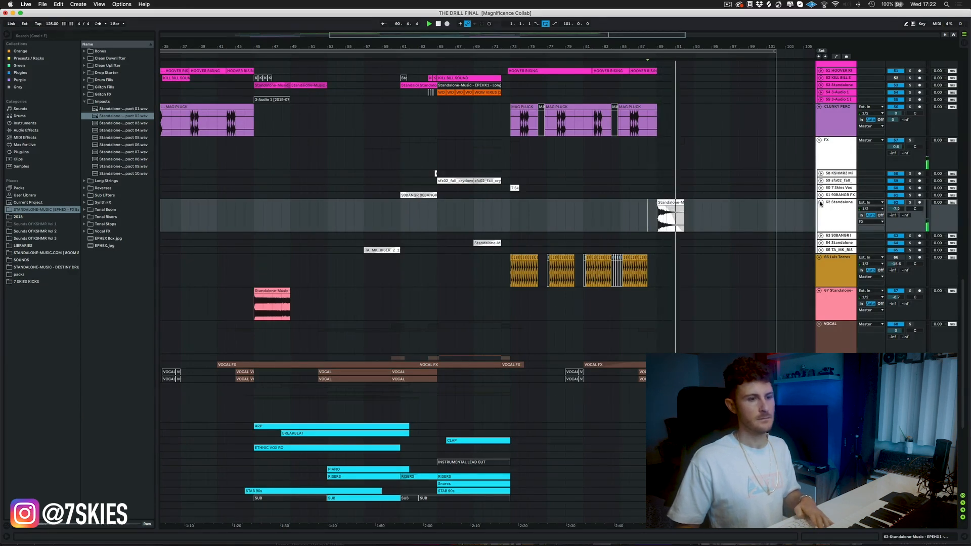
pyautogui.press('space')
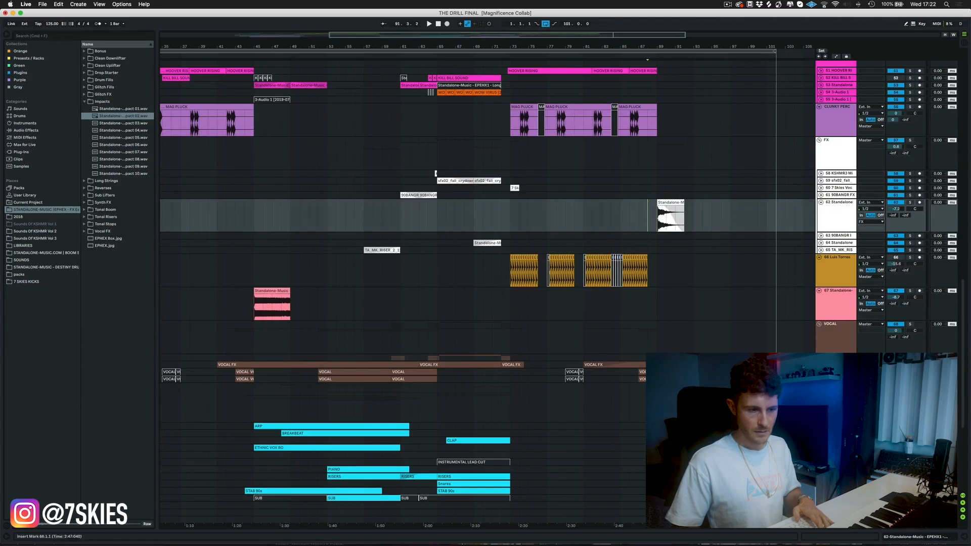
# Step: Extend the STAB 90s clip at bar 89 so that it ends at bar 92
pyautogui.click(675, 491)
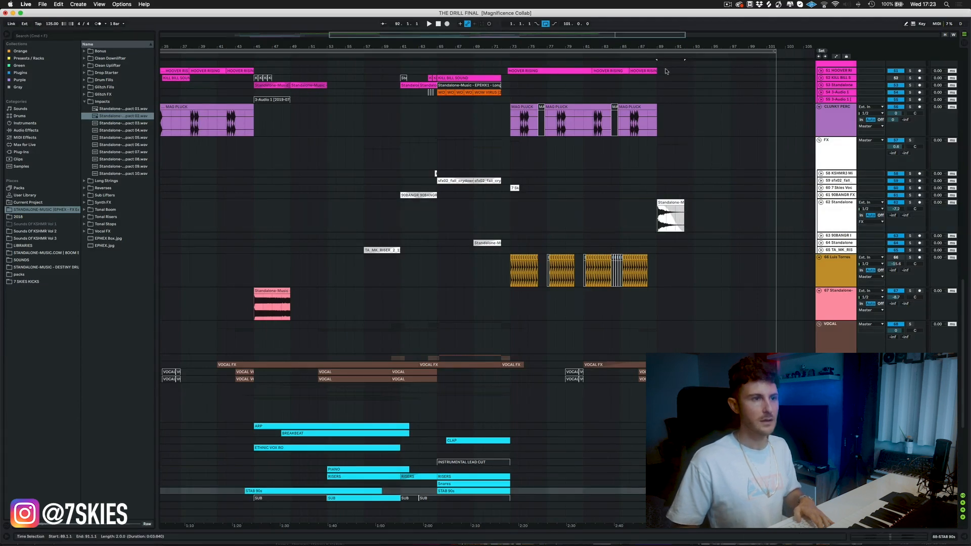
pyautogui.scroll(-4, 735, 318)
pyautogui.scroll(-4, 735, 318)
pyautogui.press('super+v')
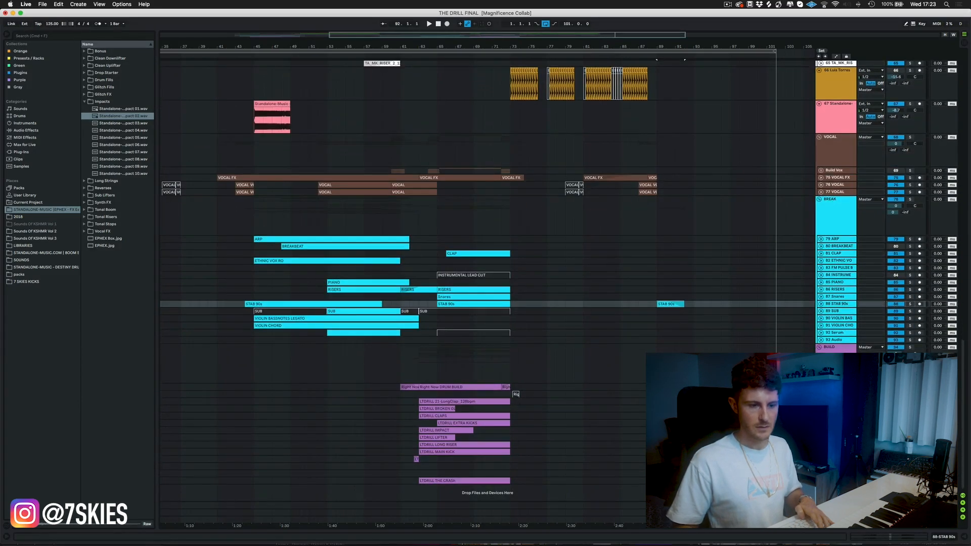
# Step: Show the automation lanes, play the ending from just before bar 88, and collapse all track groups
pyautogui.press('a')
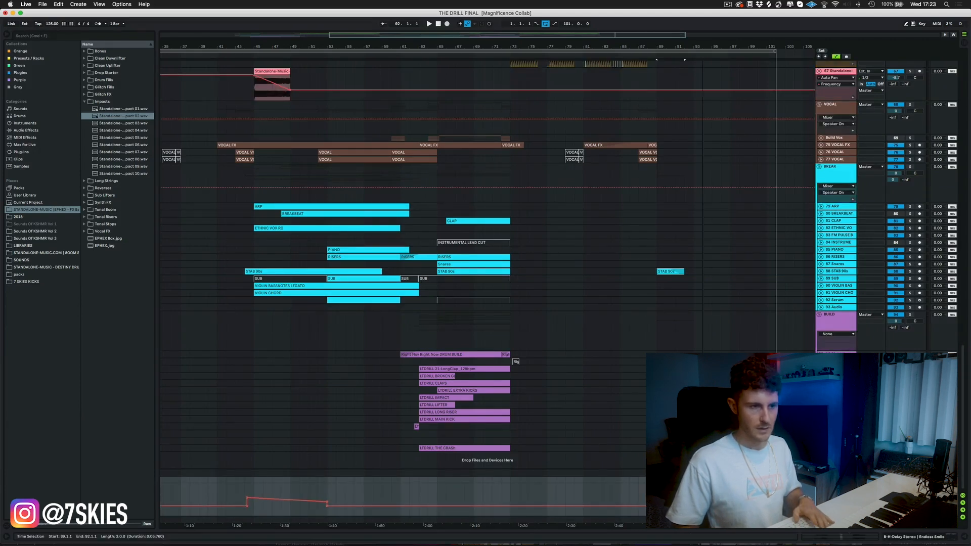
pyautogui.click(645, 54)
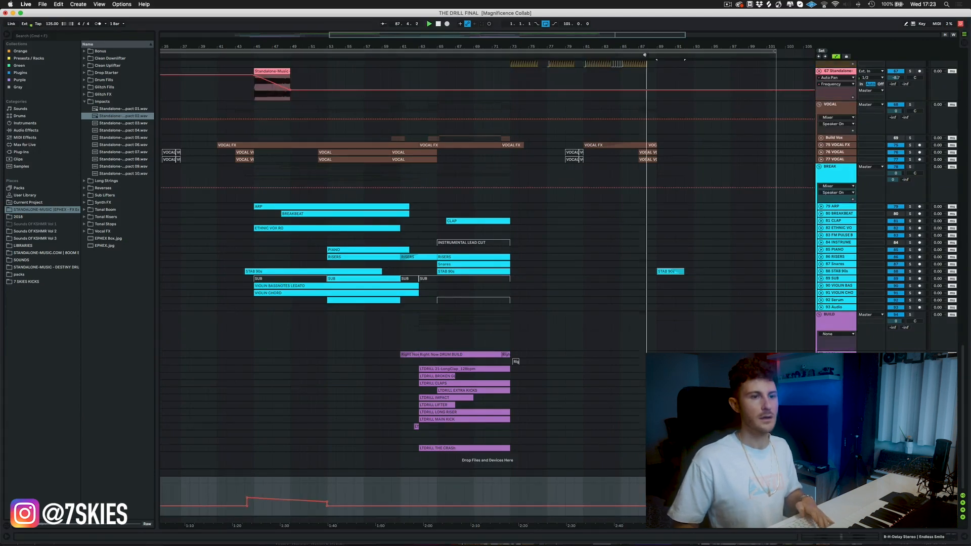
pyautogui.keyDown('alt'); pyautogui.click(820, 315); pyautogui.keyUp('alt')
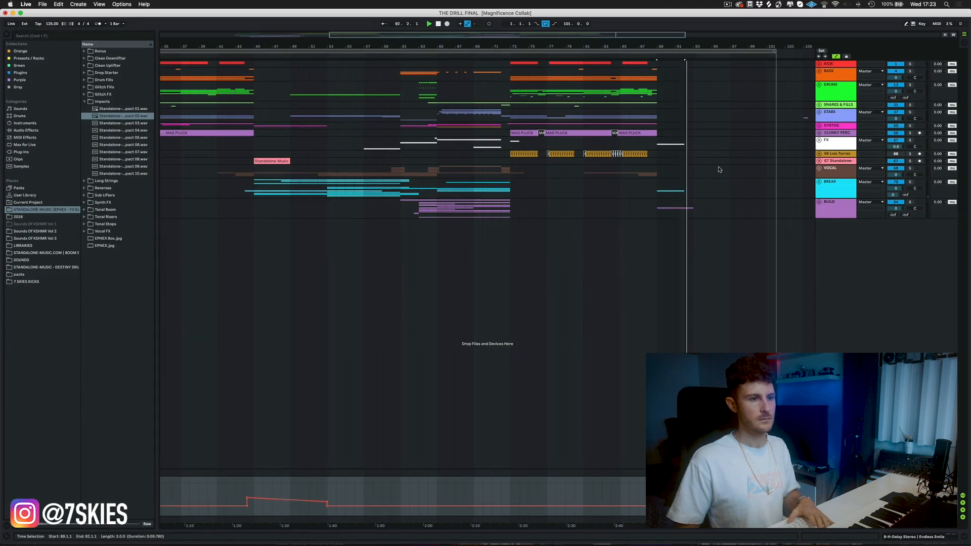
pyautogui.press('space')
# Step: Move the whole arrangement up to bar 93 so that it starts at bar 1, and set the insert marker at bar 79
pyautogui.moveTo(281, 46); pyautogui.dragTo(394, 35)
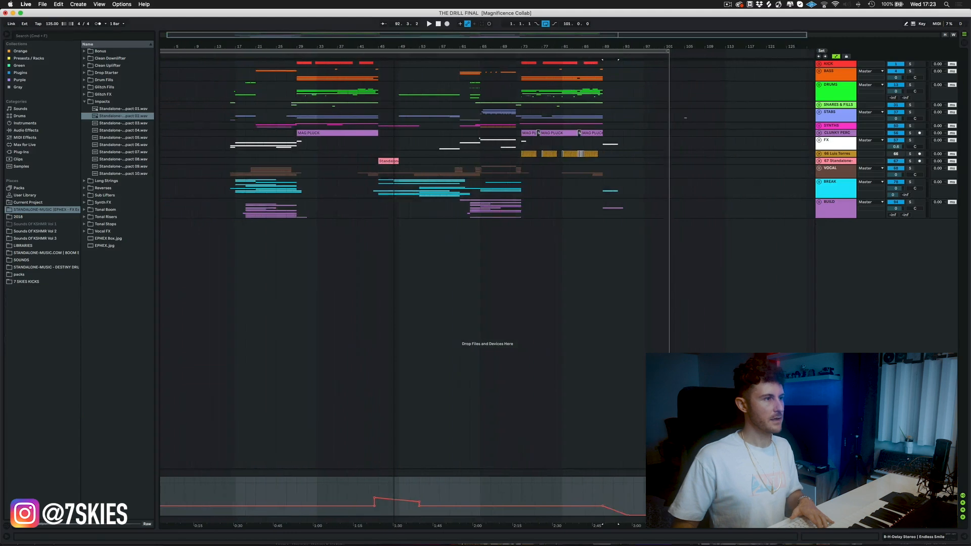
pyautogui.moveTo(225, 217); pyautogui.dragTo(621, 39)
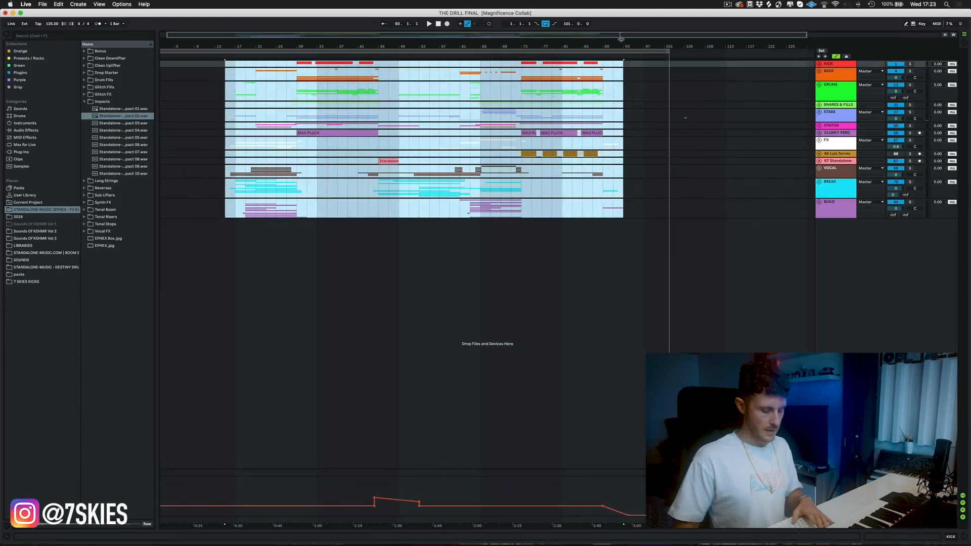
pyautogui.moveTo(320, 134); pyautogui.dragTo(257, 140)
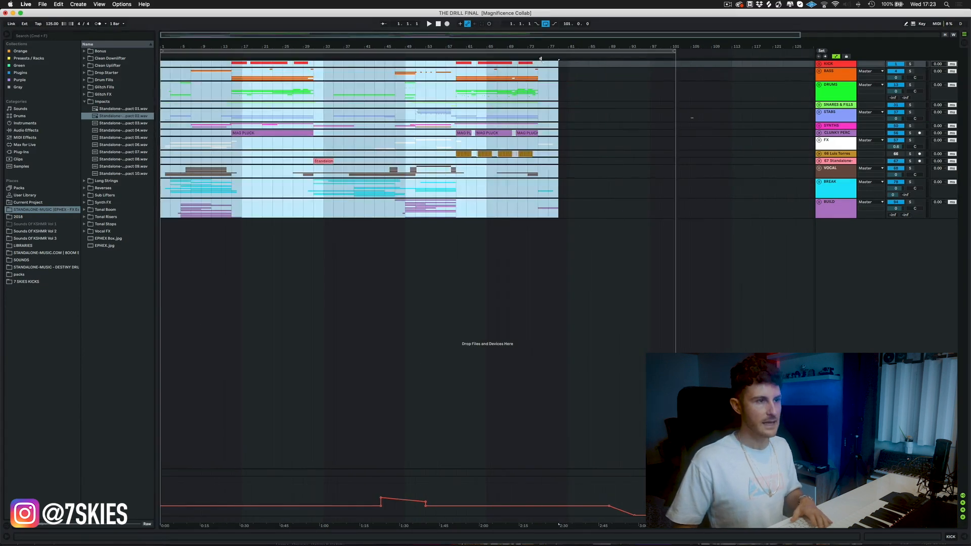
pyautogui.click(557, 175)
pyautogui.moveTo(558, 47)
pyautogui.mouseDown()
pyautogui.moveTo(558, 123)
pyautogui.moveTo(558, 66)
pyautogui.moveTo(488, 47)
pyautogui.mouseUp()
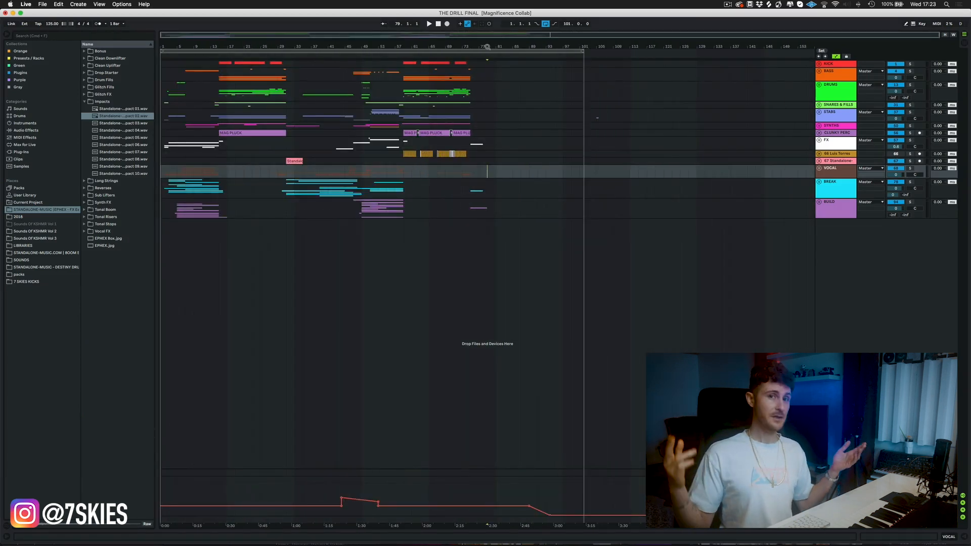